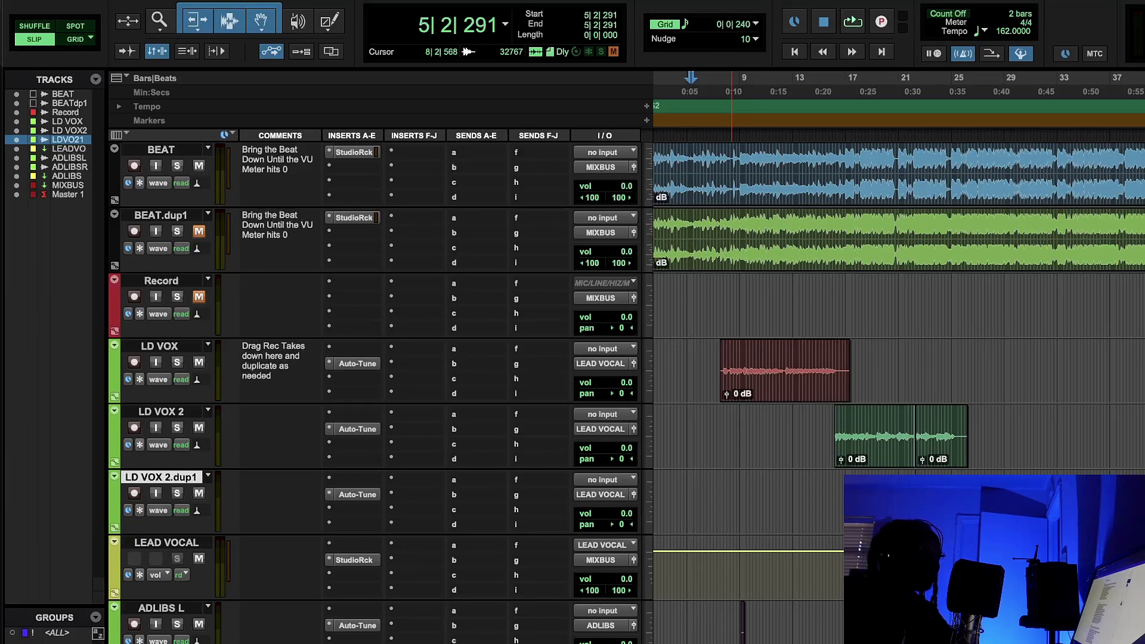
- Play the session from bar 5 to hear the processed lead vocal with the beat, and stop playback
{"action": "left_click", "coordinate": [853, 23]}
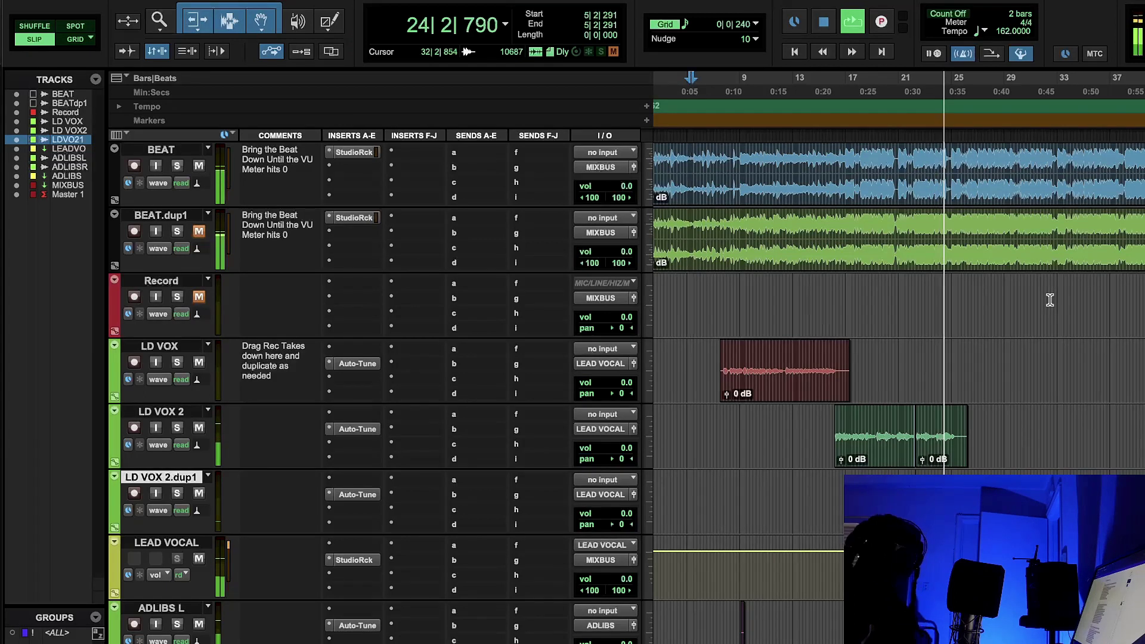
{"action": "left_click", "coordinate": [831, 28]}
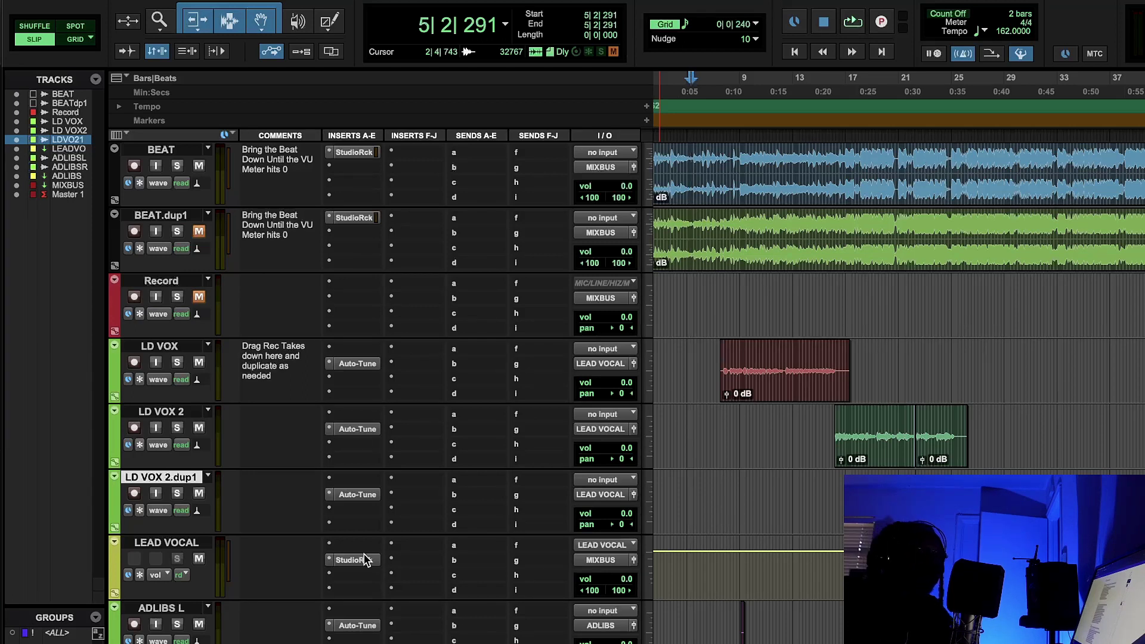
- Open StudioRack on the LEAD VOCAL track and compare the vocal with the whole rack bypassed and active during playback
{"action": "left_click", "coordinate": [852, 24]}
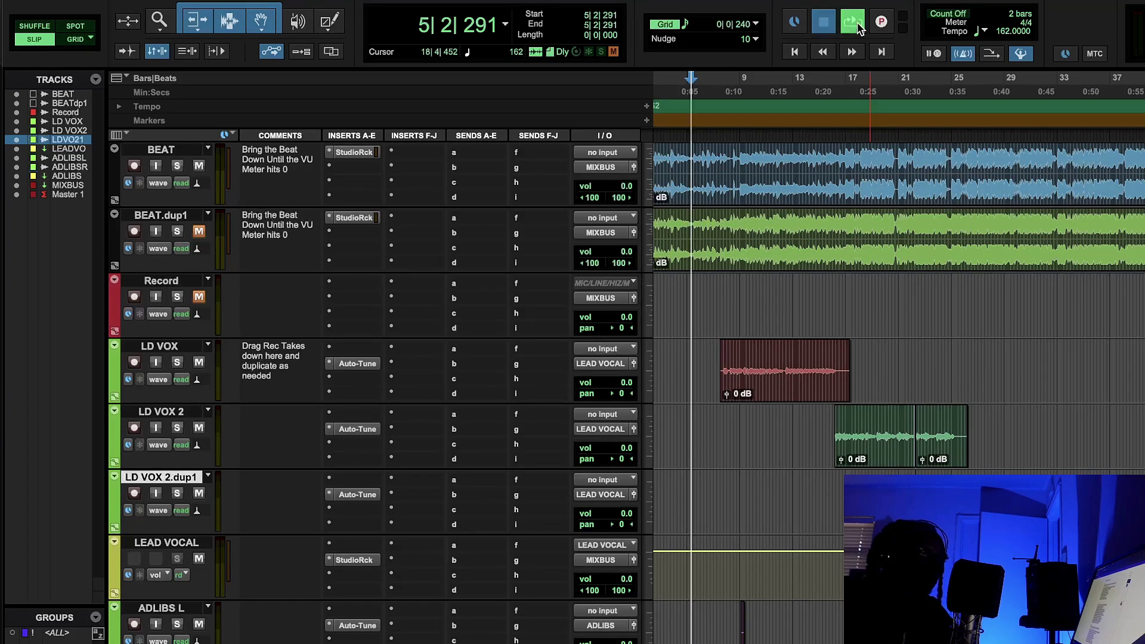
{"action": "left_click", "coordinate": [353, 560]}
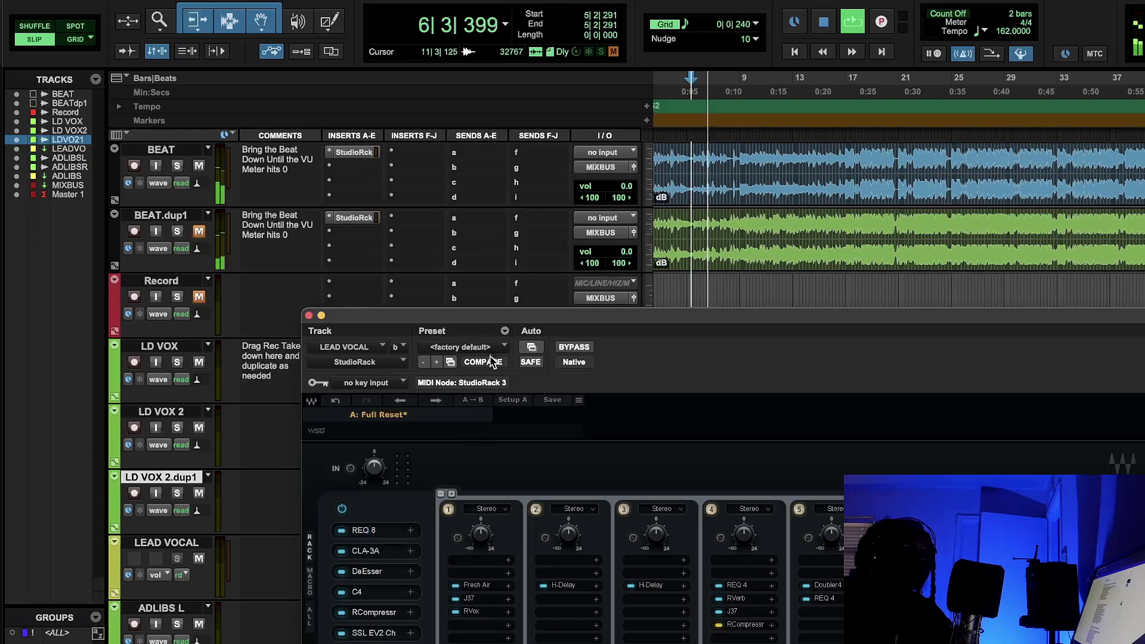
{"action": "left_click_drag", "start_coordinate": [522, 315], "coordinate": [337, 172]}
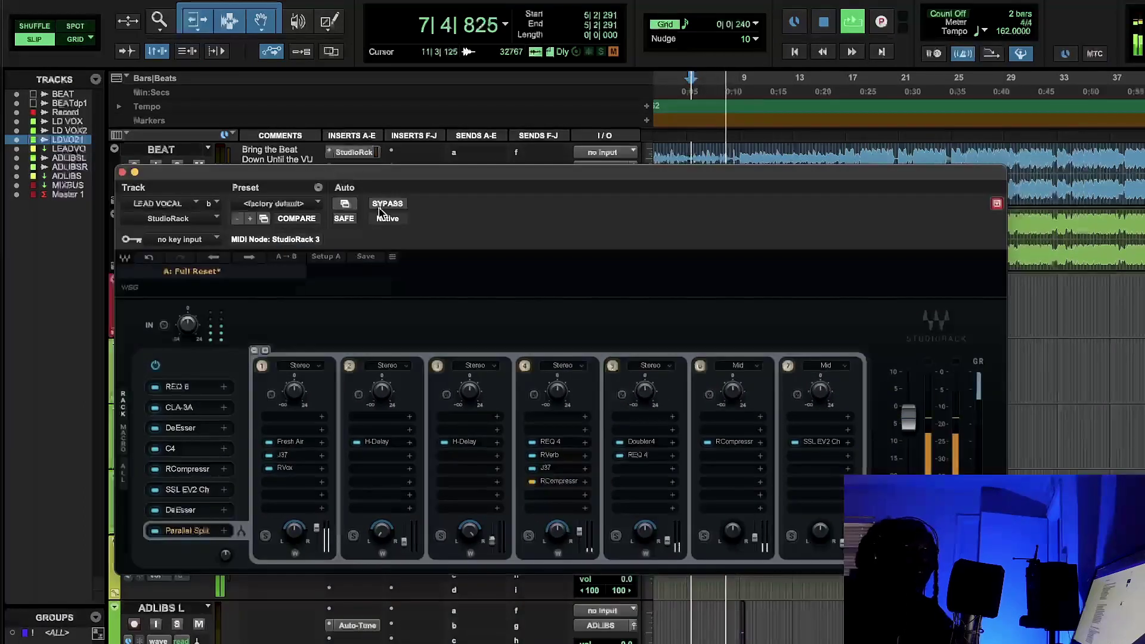
{"action": "left_click", "coordinate": [389, 204]}
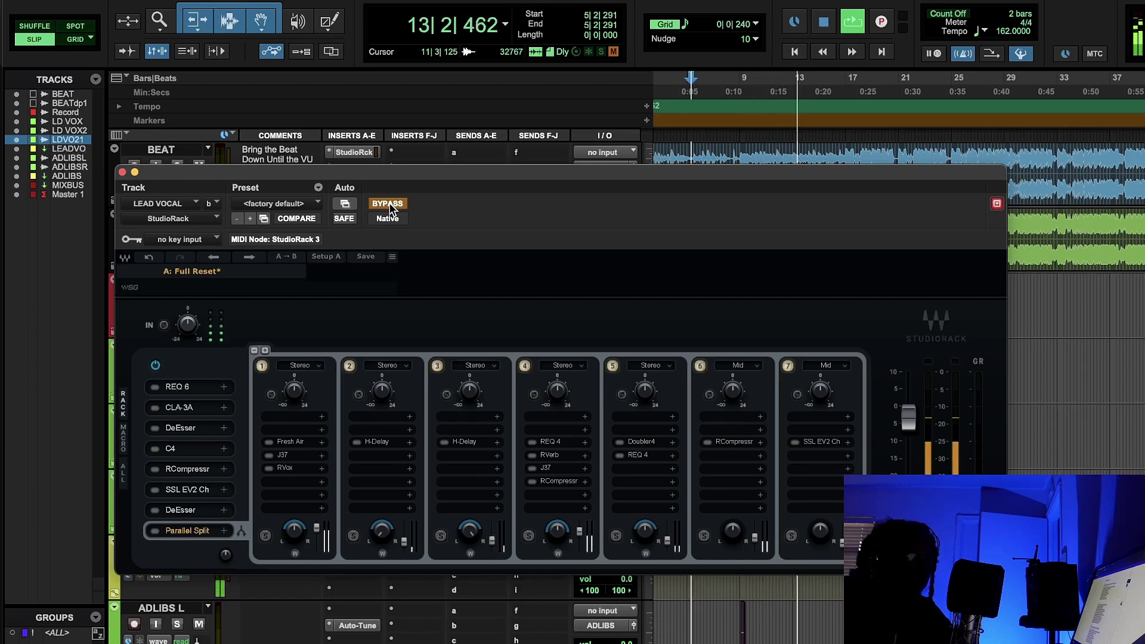
{"action": "left_click", "coordinate": [388, 203]}
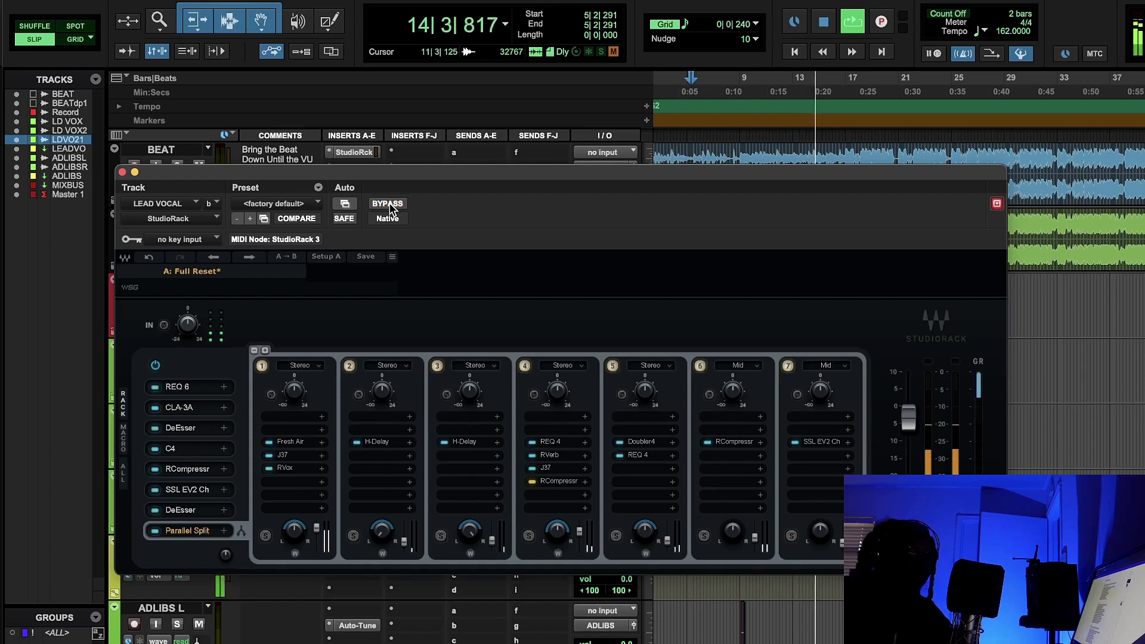
{"action": "left_click_drag", "start_coordinate": [426, 186], "coordinate": [357, 30]}
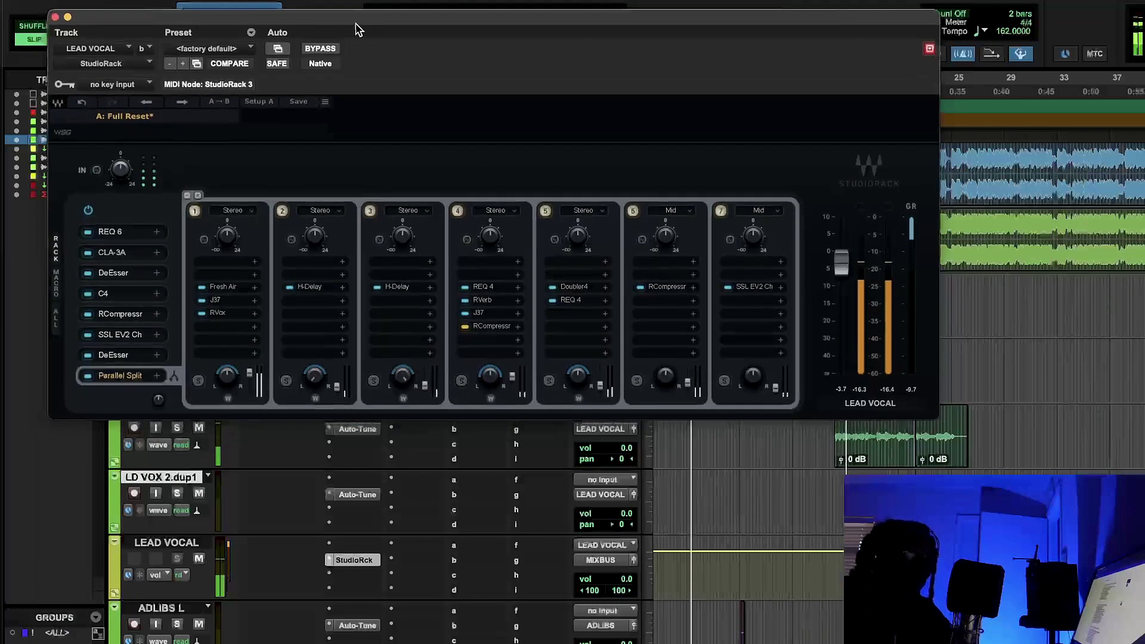
{"action": "left_click", "coordinate": [321, 49]}
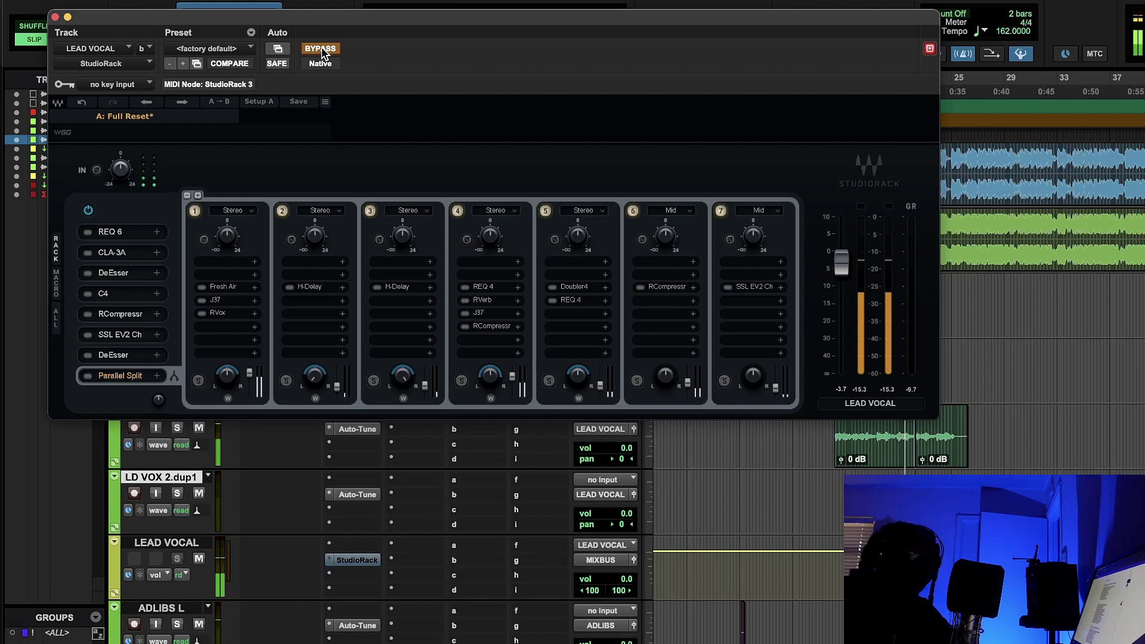
{"action": "left_click", "coordinate": [321, 49]}
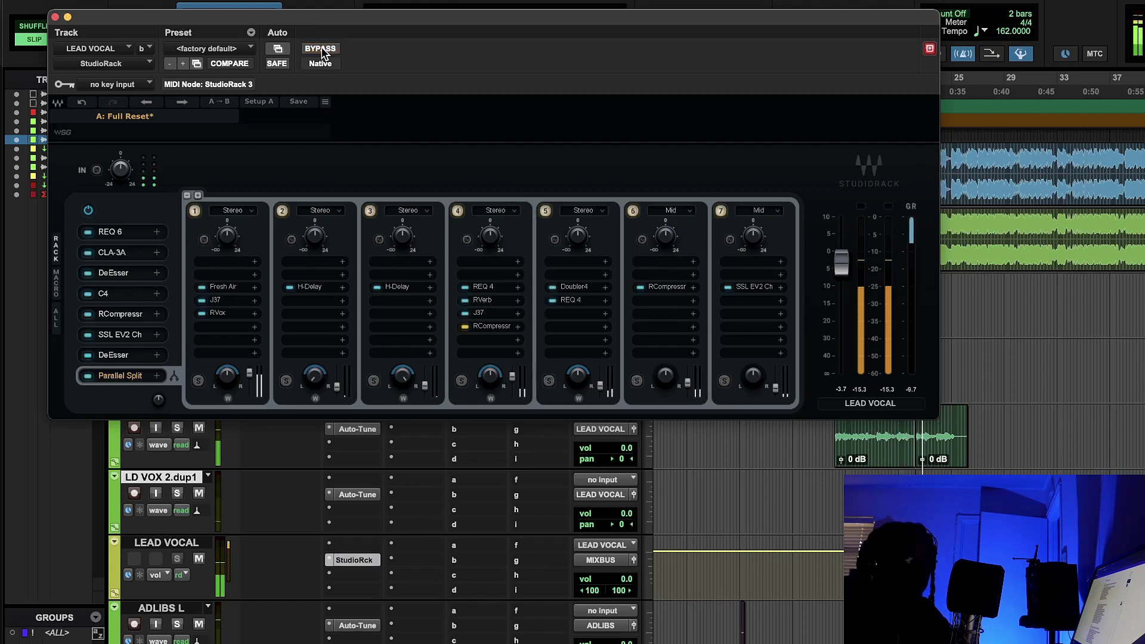
{"action": "left_click_drag", "start_coordinate": [738, 31], "coordinate": [749, 97]}
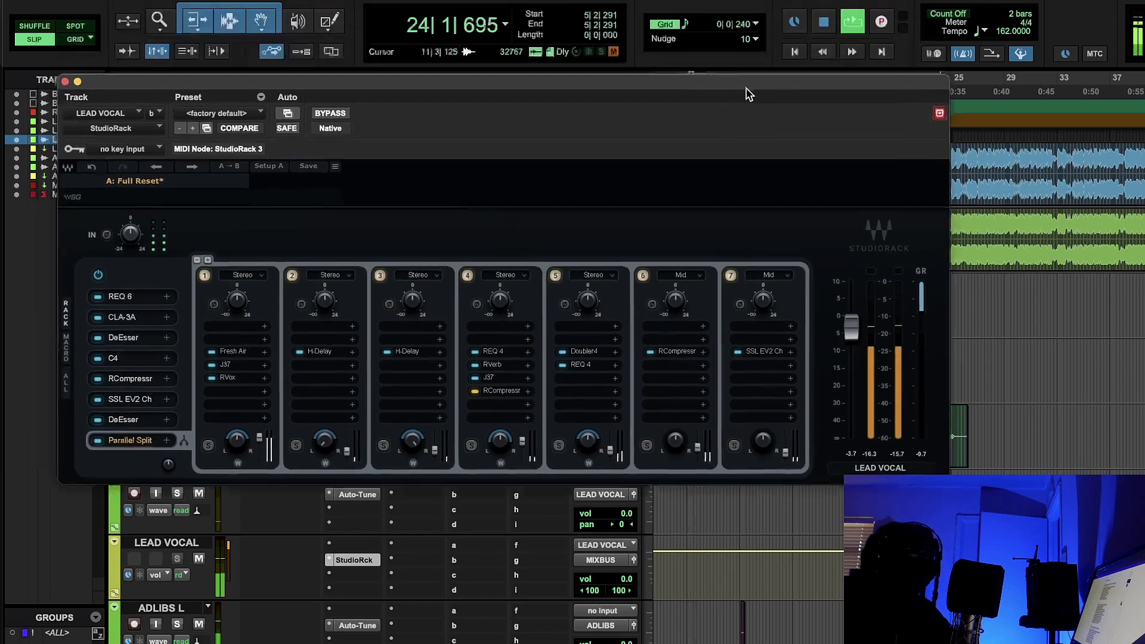
{"action": "left_click", "coordinate": [833, 21]}
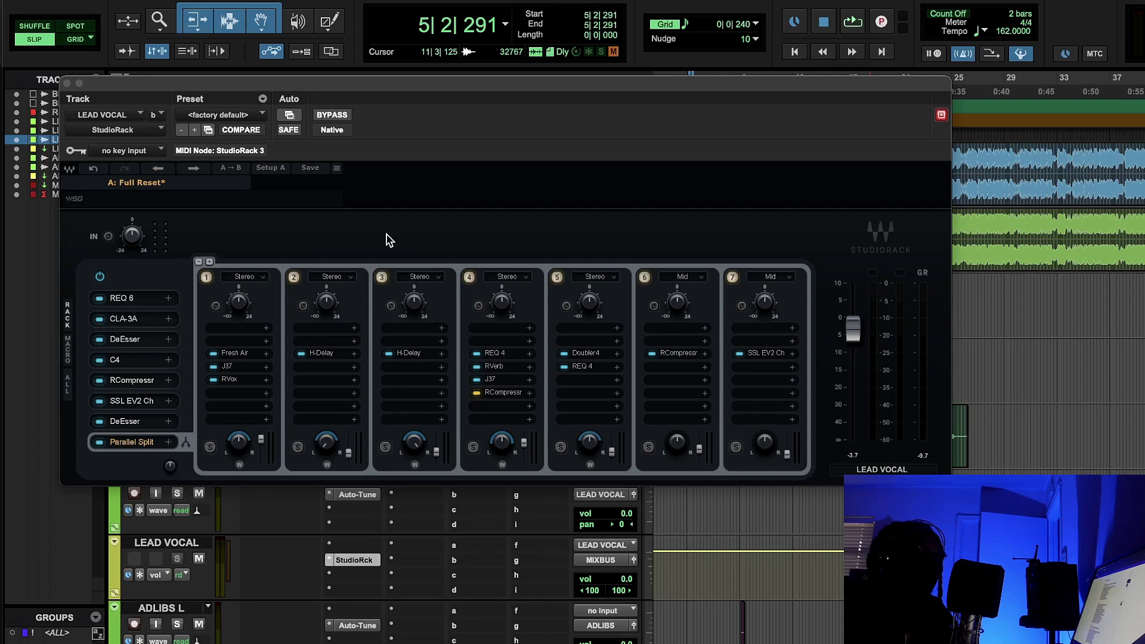
- Mute the ADLIBS R and ADLIBS L tracks
{"action": "left_click_drag", "start_coordinate": [407, 100], "coordinate": [484, 110]}
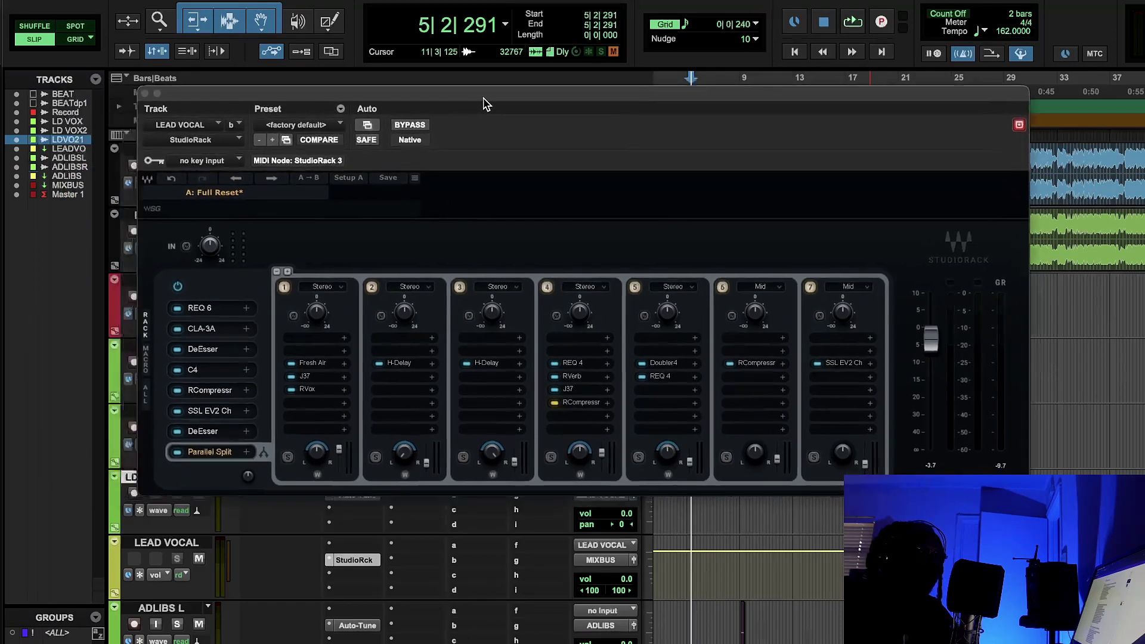
{"action": "scroll", "coordinate": [533, 614], "scroll_direction": "down", "scroll_amount": 5}
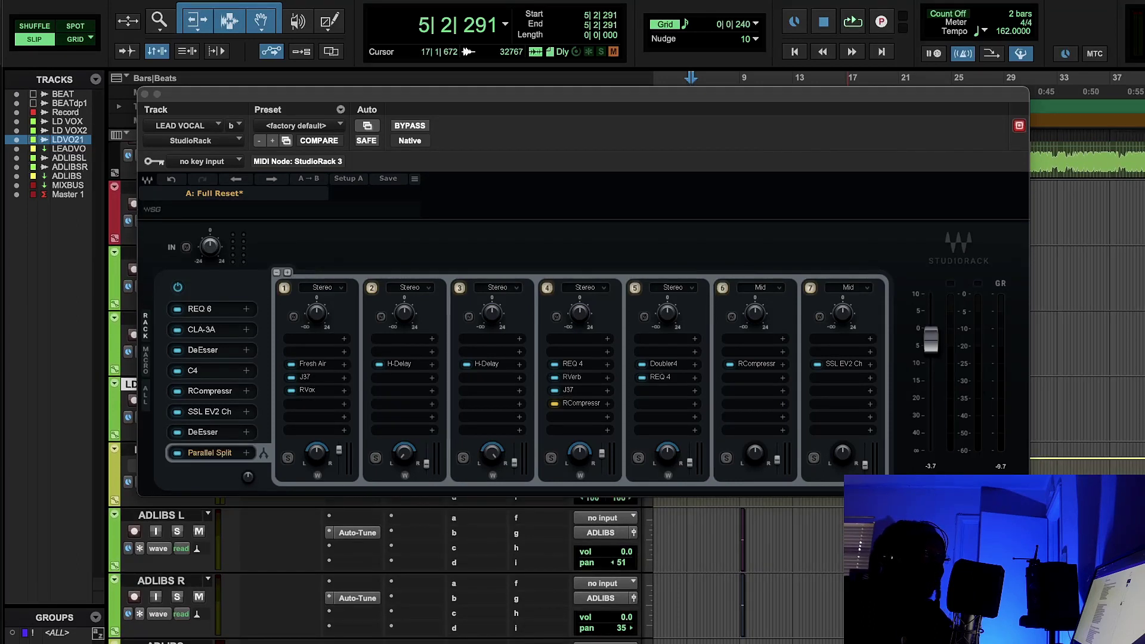
{"action": "left_click", "coordinate": [199, 597]}
{"action": "left_click", "coordinate": [198, 531]}
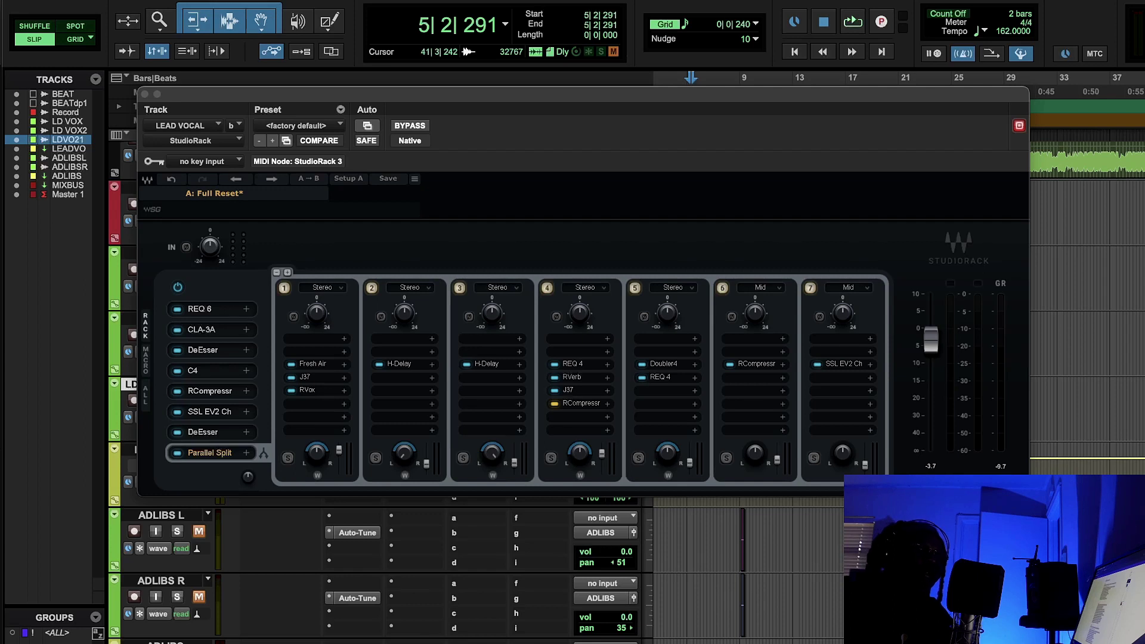
{"action": "scroll", "coordinate": [382, 561], "scroll_direction": "up", "scroll_amount": 2}
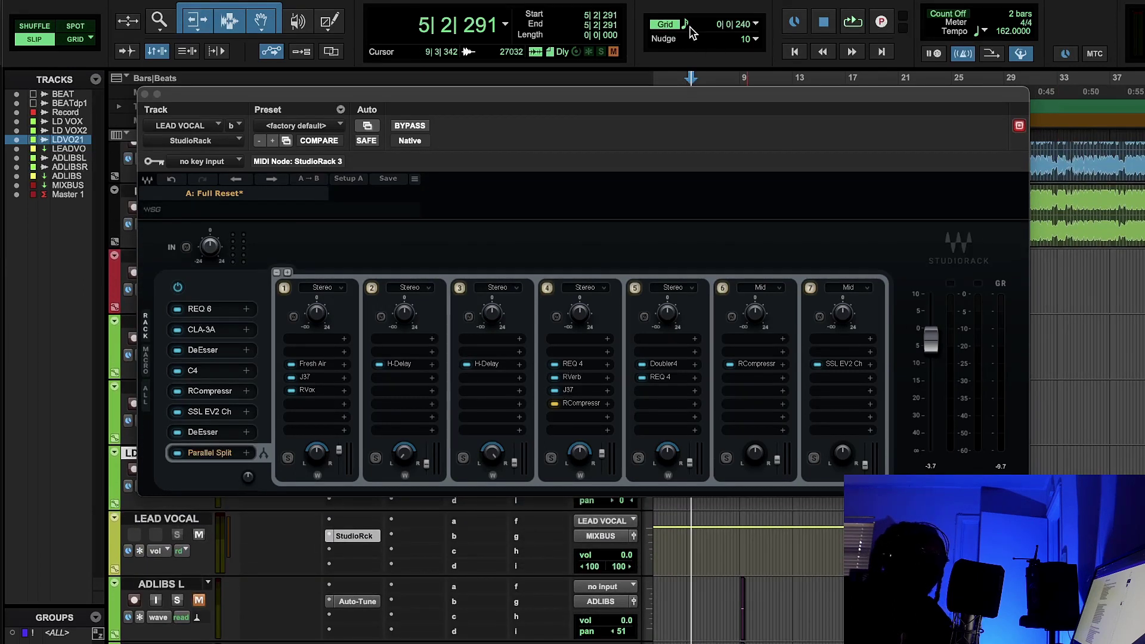
- Open the REQ 6 equalizer from the lead vocal's StudioRack chain and select band 1 to inspect its settings
{"action": "left_click", "coordinate": [211, 317]}
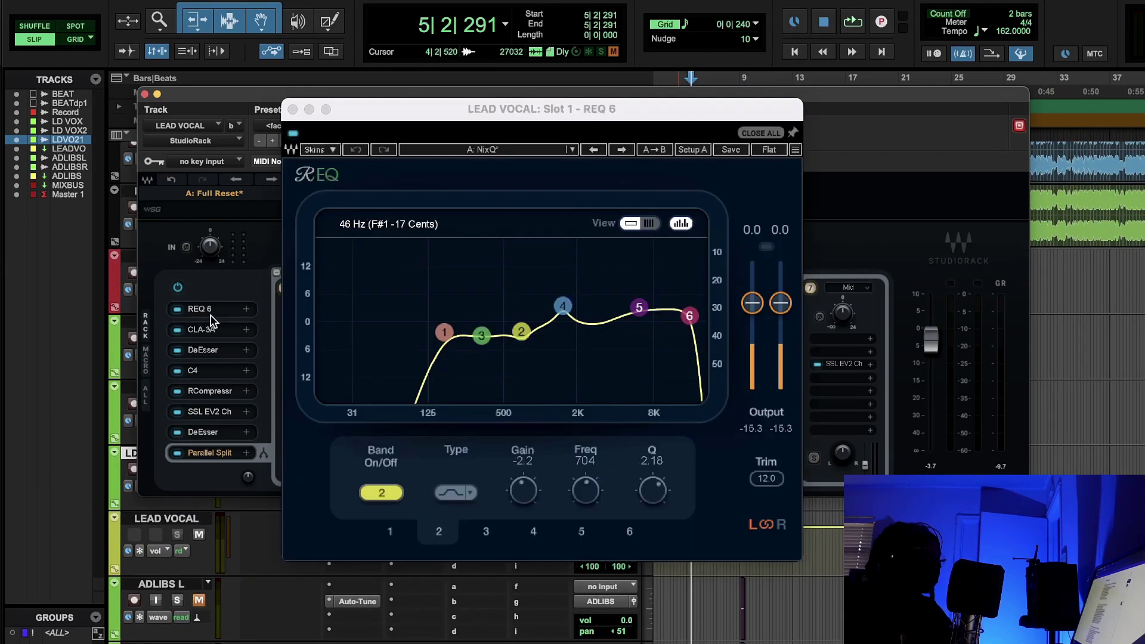
{"action": "left_click", "coordinate": [457, 337]}
{"action": "left_click", "coordinate": [446, 336]}
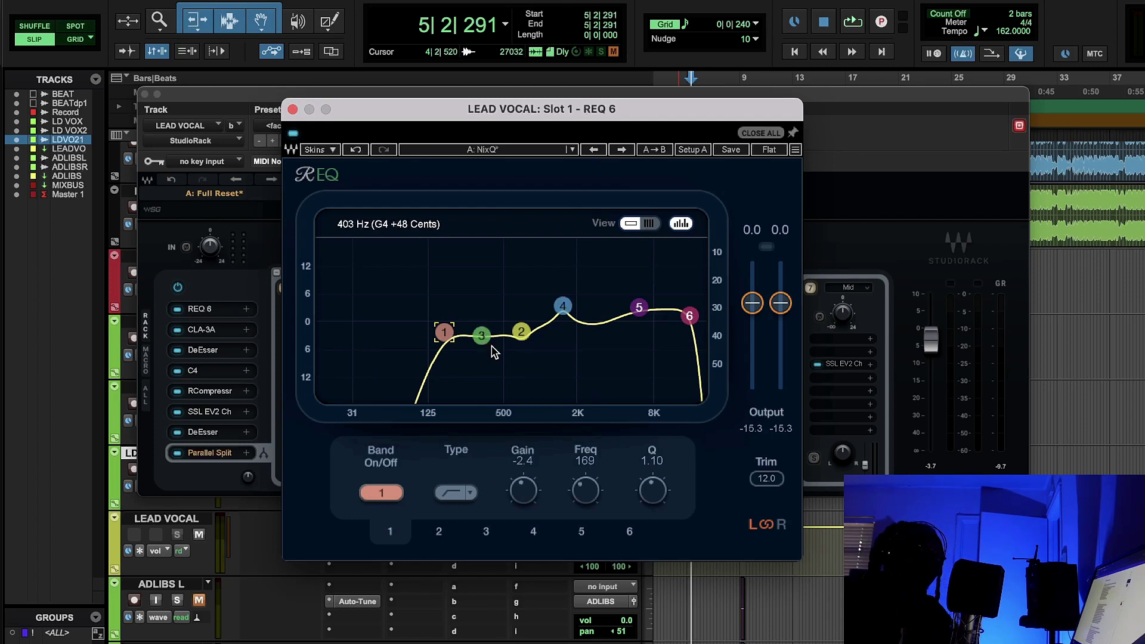
- Play the session and compare the lead vocal with REQ 6 bypassed and active, and stop playback
{"action": "left_click", "coordinate": [852, 22]}
{"action": "left_click_drag", "start_coordinate": [615, 110], "coordinate": [567, 115]}
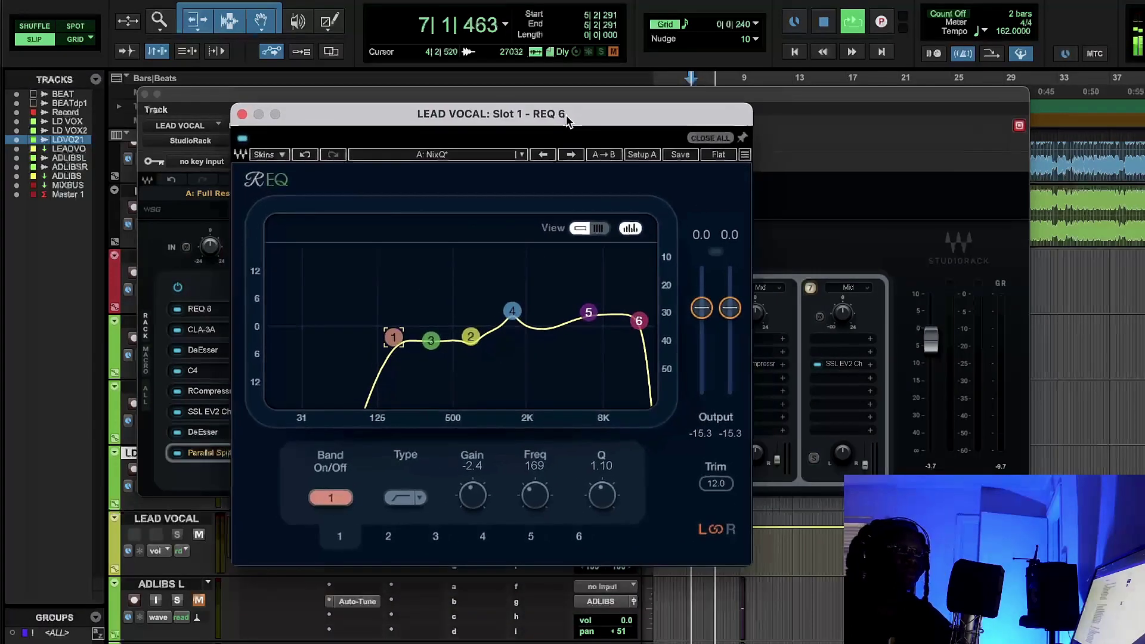
{"action": "left_click", "coordinate": [242, 139]}
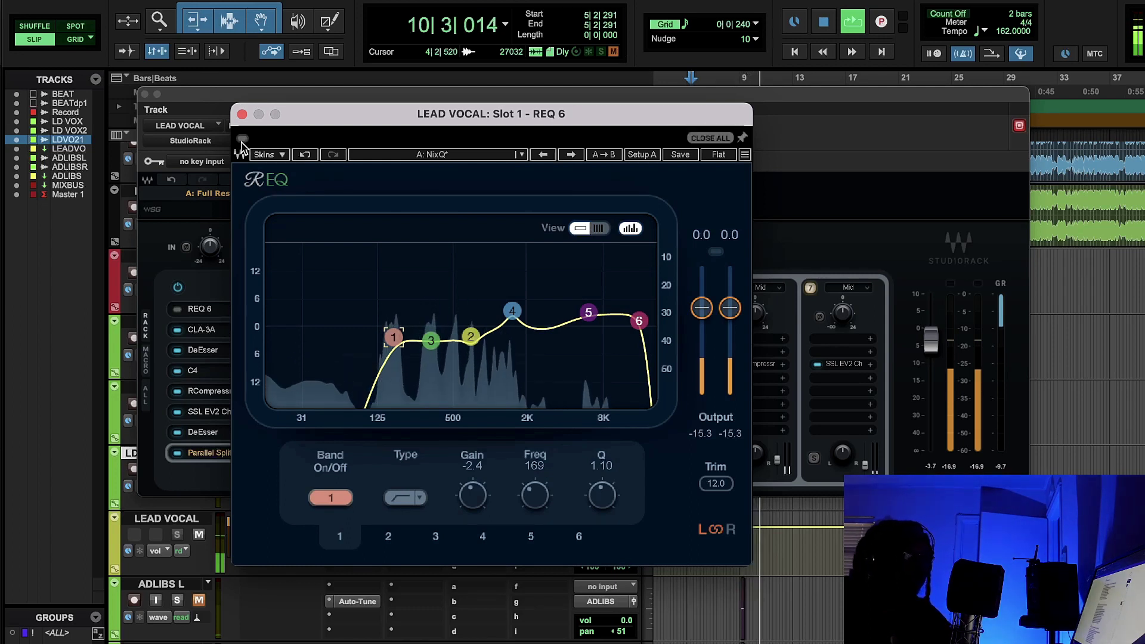
{"action": "left_click", "coordinate": [242, 141]}
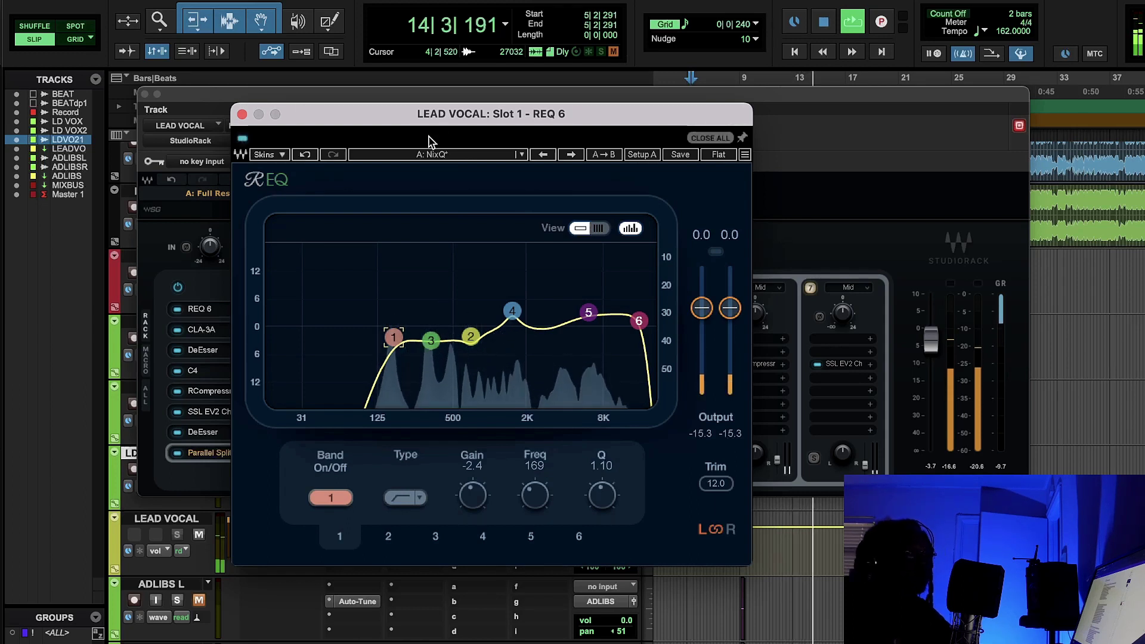
{"action": "left_click", "coordinate": [824, 21]}
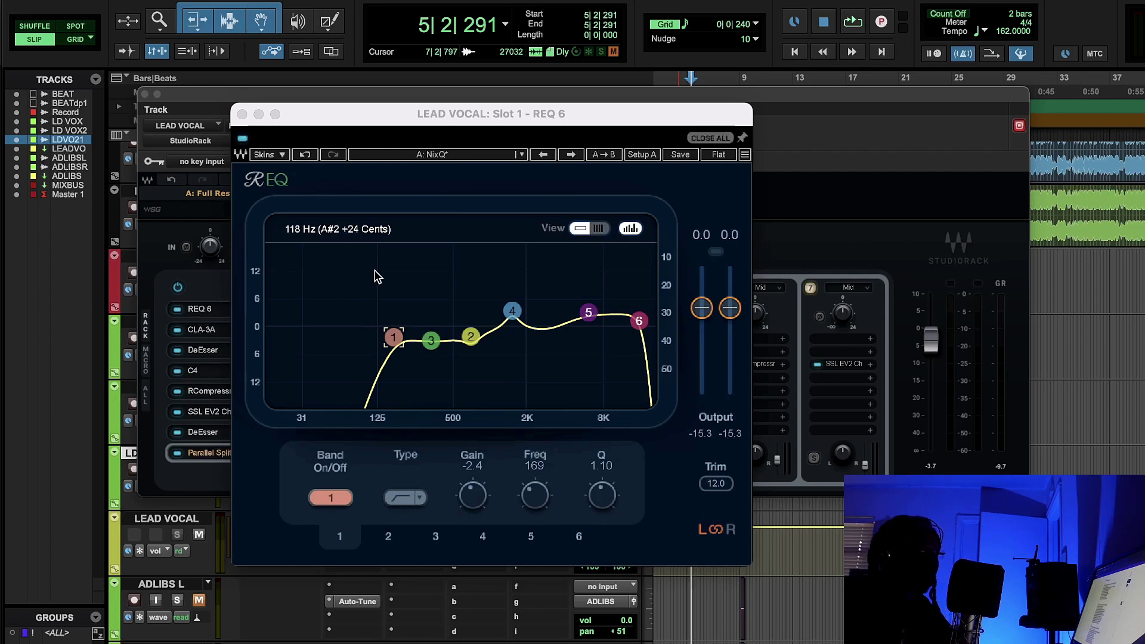
- Open the CLA-3A compressor, switch to the browser to view the "About the T4B" opto cell picture, and return to Pro Tools
{"action": "left_click", "coordinate": [216, 335]}
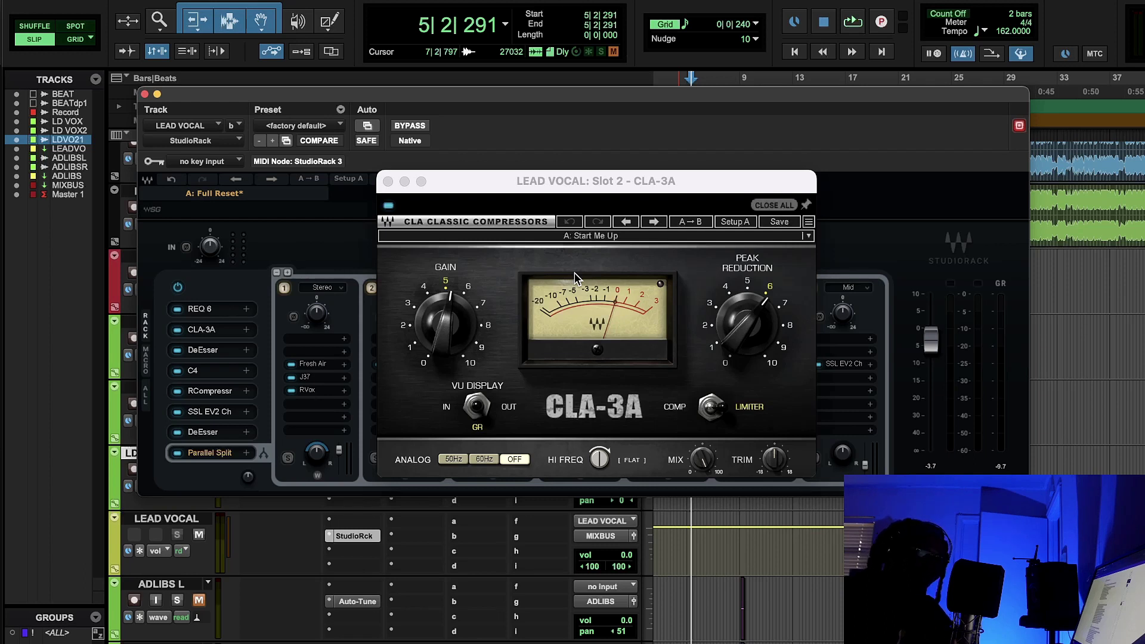
{"action": "key", "text": "super+Tab"}
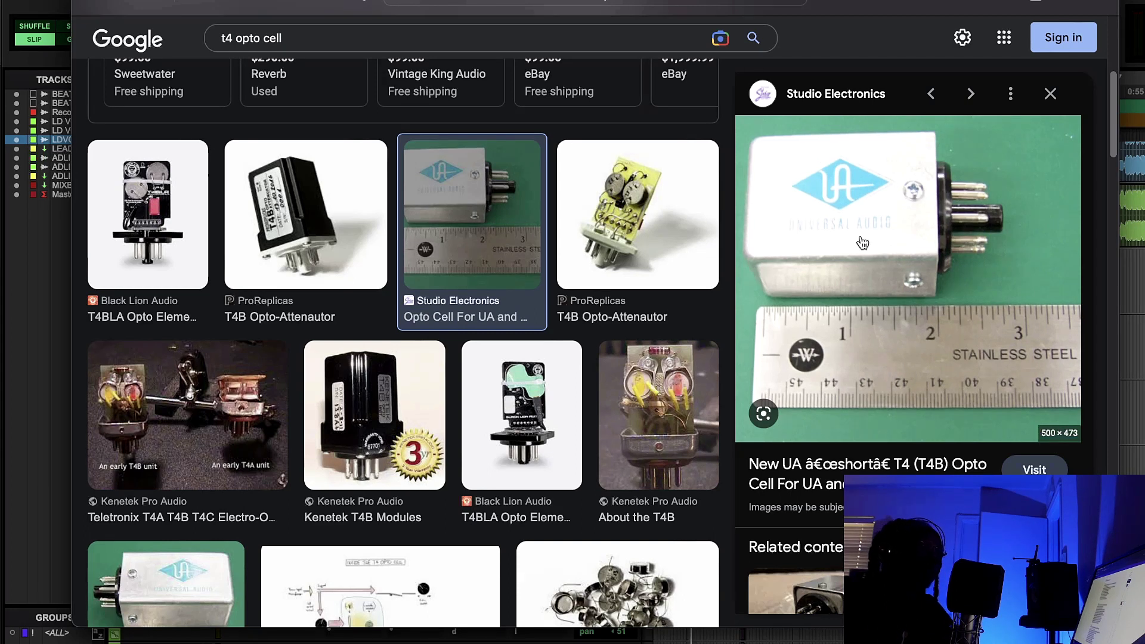
{"action": "left_click", "coordinate": [678, 394]}
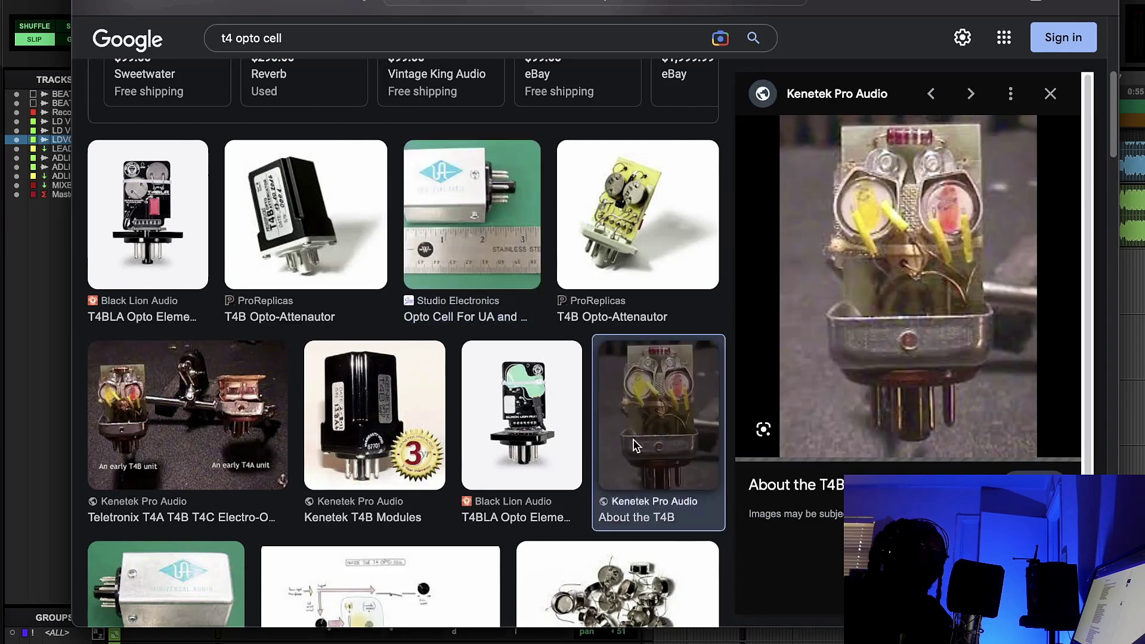
{"action": "left_click", "coordinate": [51, 281]}
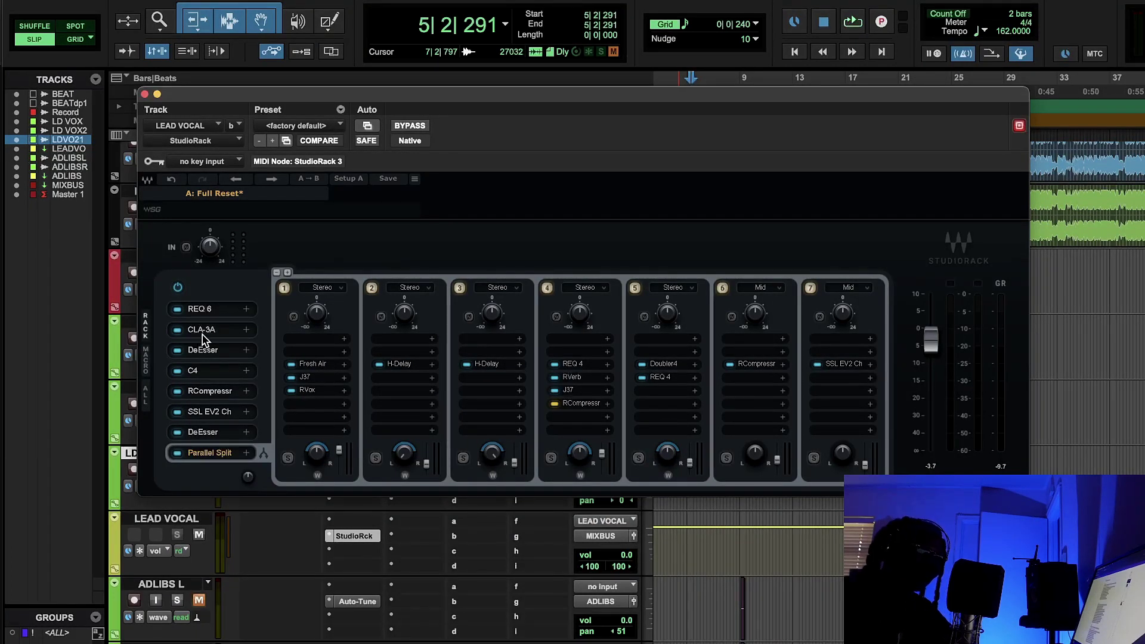
- Reopen the CLA-3A and compare the lead vocal with the compressor bypassed and active during playback
{"action": "left_click", "coordinate": [202, 335]}
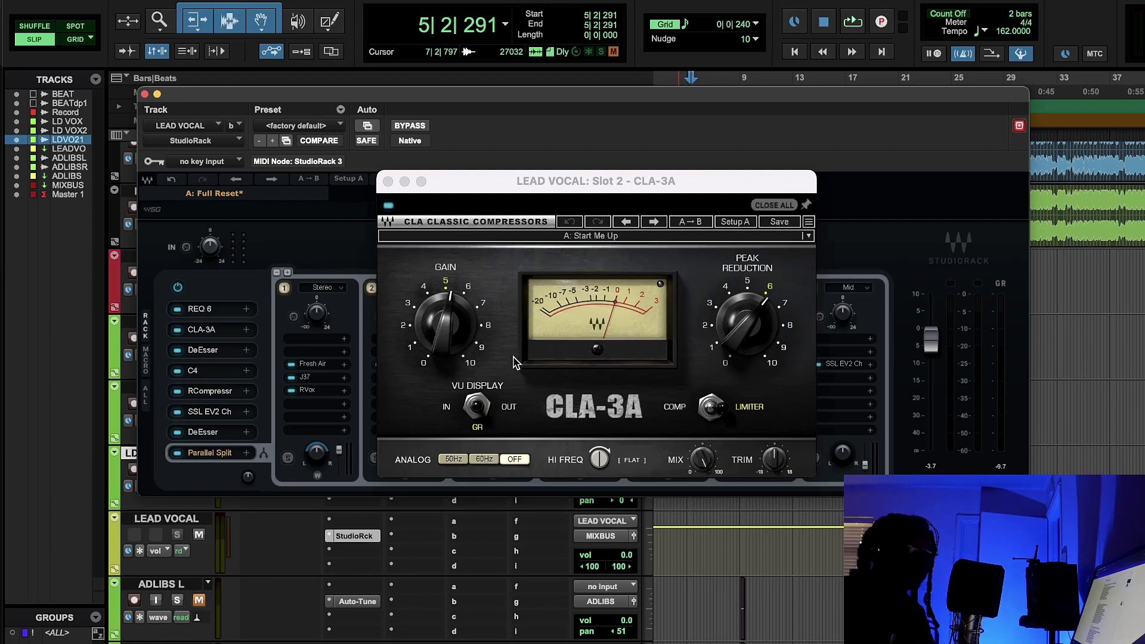
{"action": "left_click", "coordinate": [851, 21]}
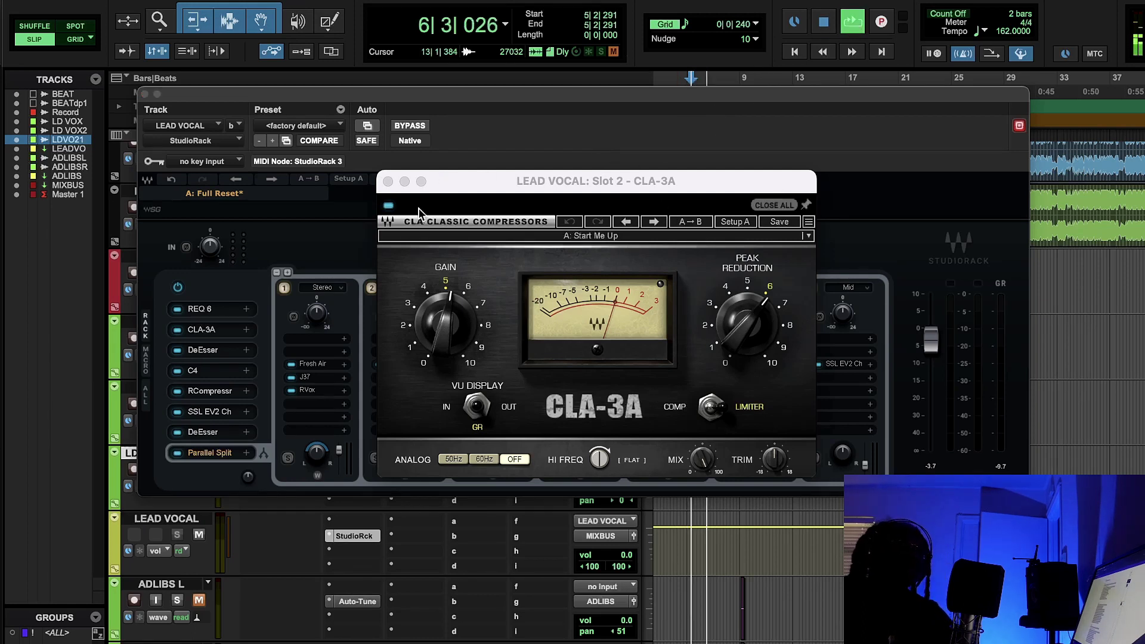
{"action": "left_click", "coordinate": [386, 207]}
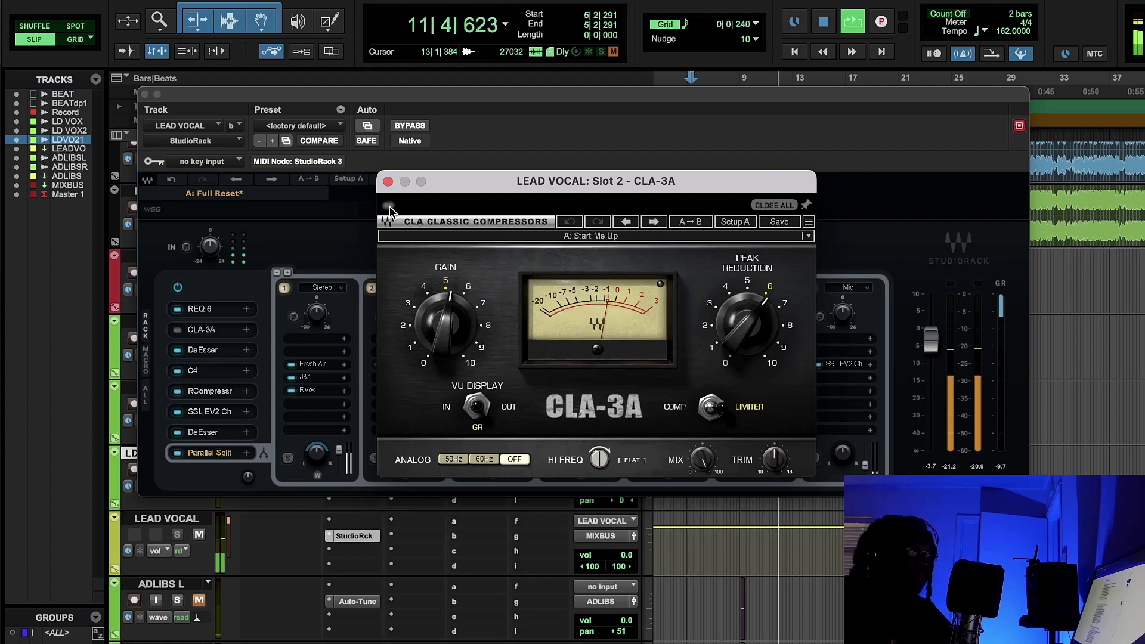
{"action": "left_click", "coordinate": [387, 206]}
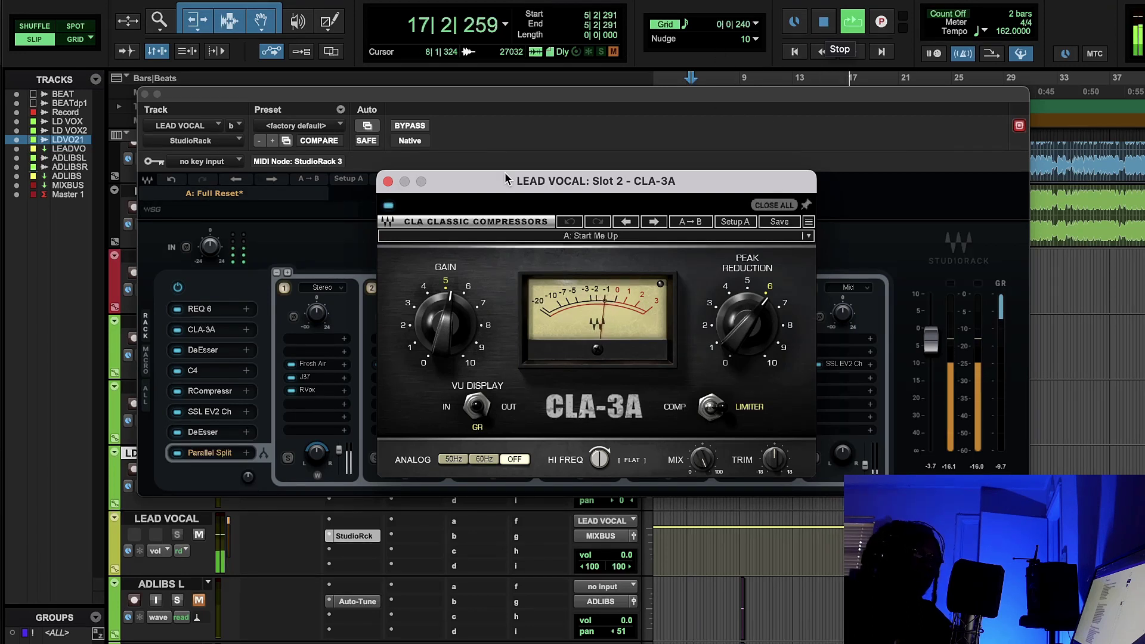
{"action": "left_click", "coordinate": [388, 206]}
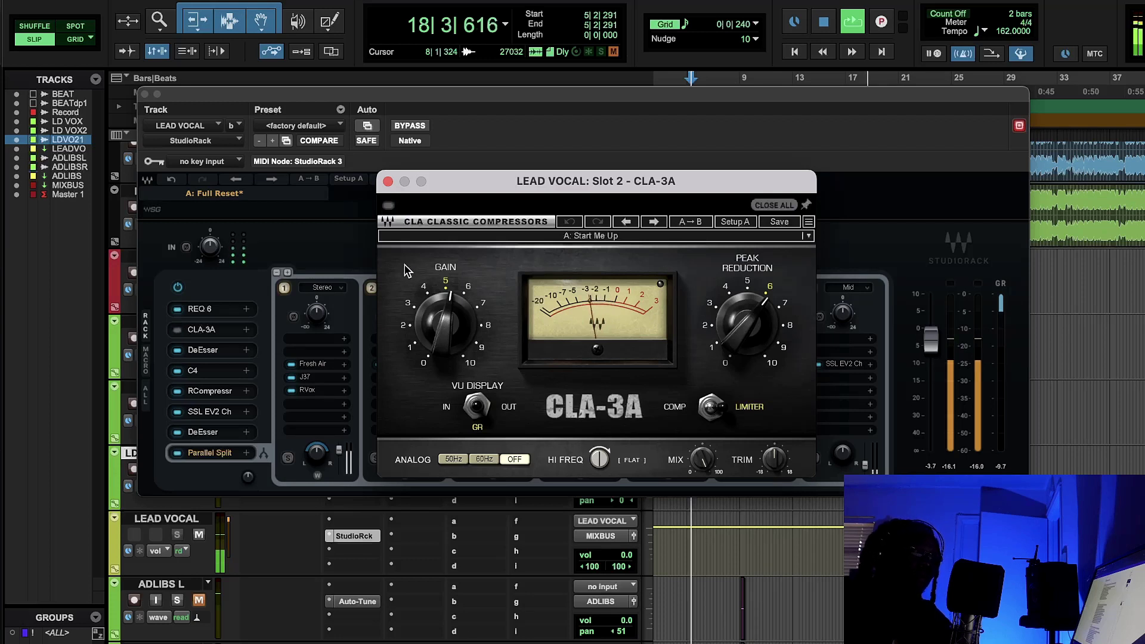
{"action": "left_click", "coordinate": [388, 206]}
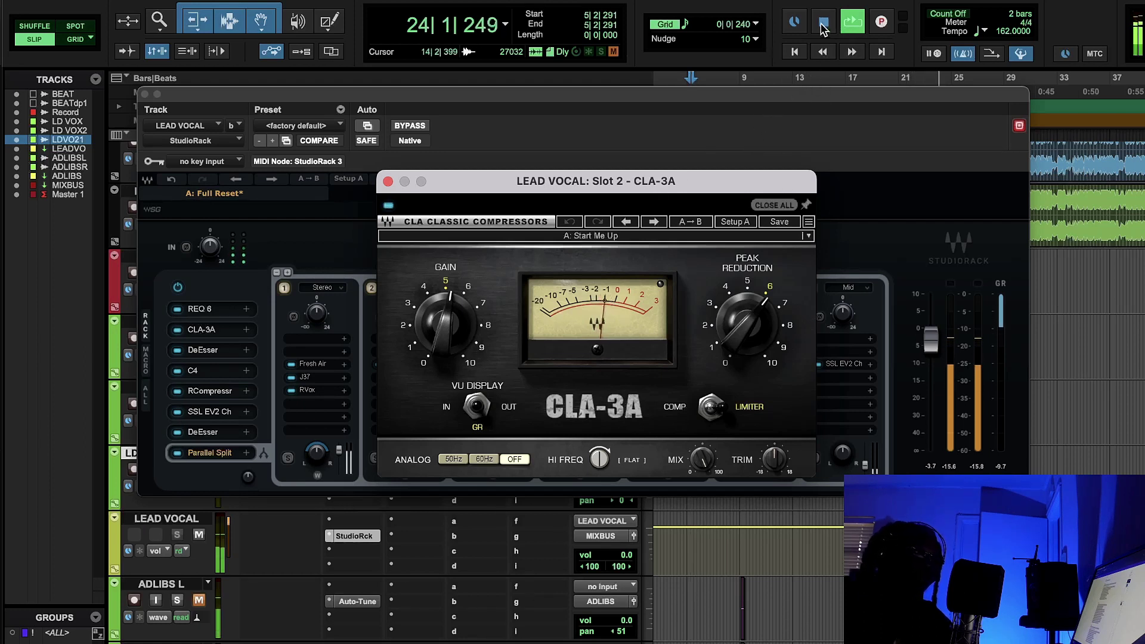
{"action": "left_click", "coordinate": [842, 28]}
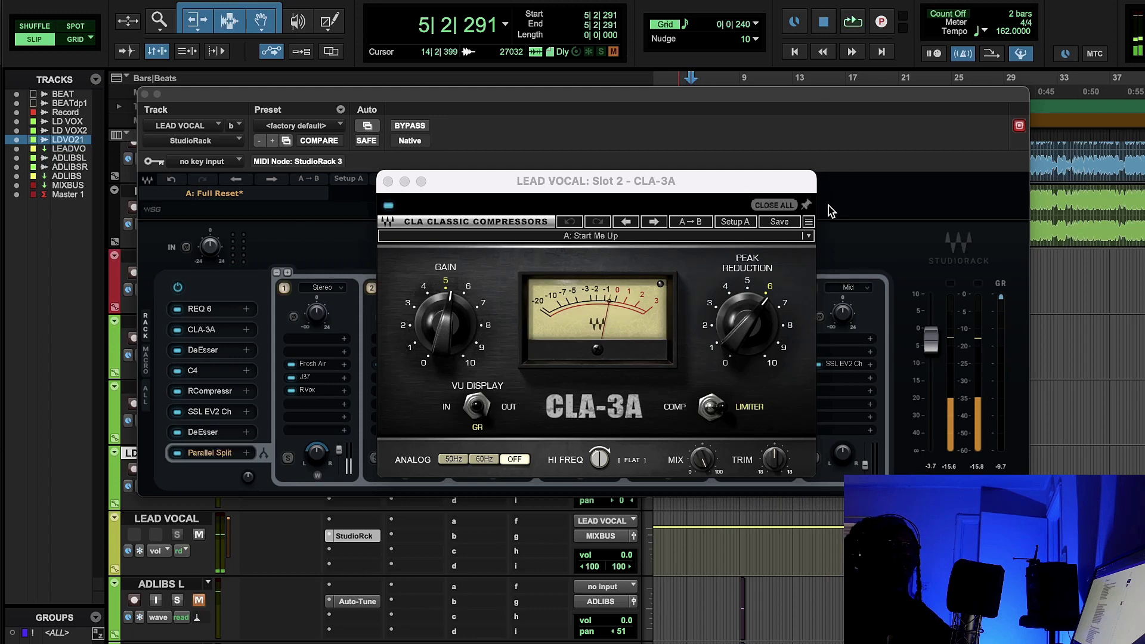
- Save the current CLA-3A settings as a new user preset named 1-3DB
{"action": "left_click", "coordinate": [793, 223]}
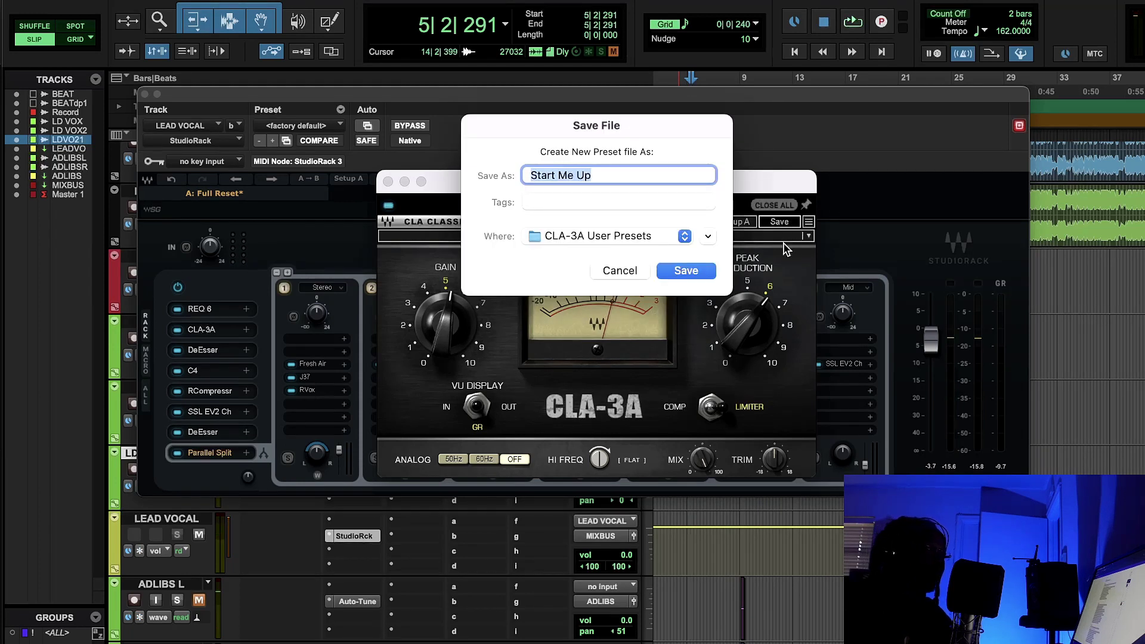
{"action": "type", "text": "1-3DB"}
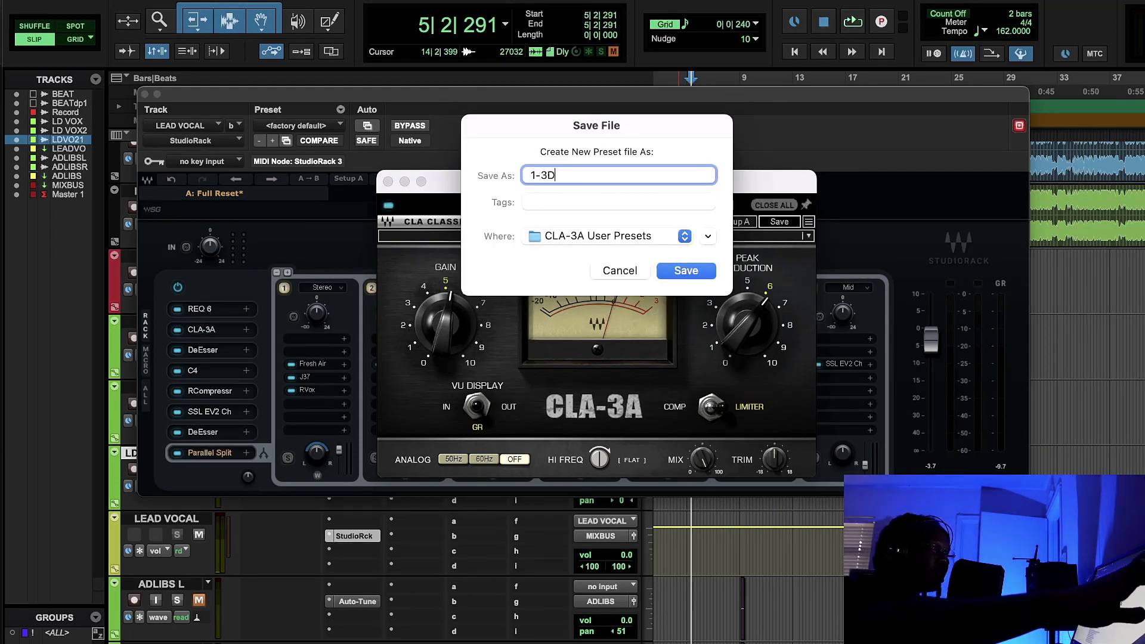
{"action": "left_click", "coordinate": [684, 270]}
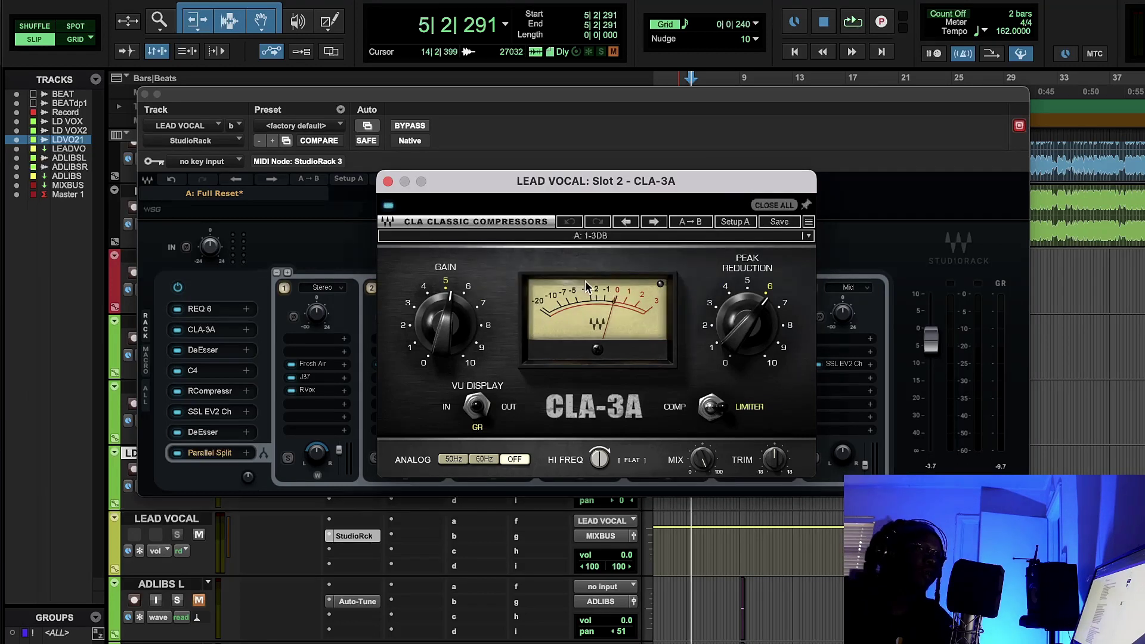
- Open the DeEsser in slot 3, play the session to hear its effect on the lead vocal, and close the plugin after stopping
{"action": "left_click", "coordinate": [215, 350]}
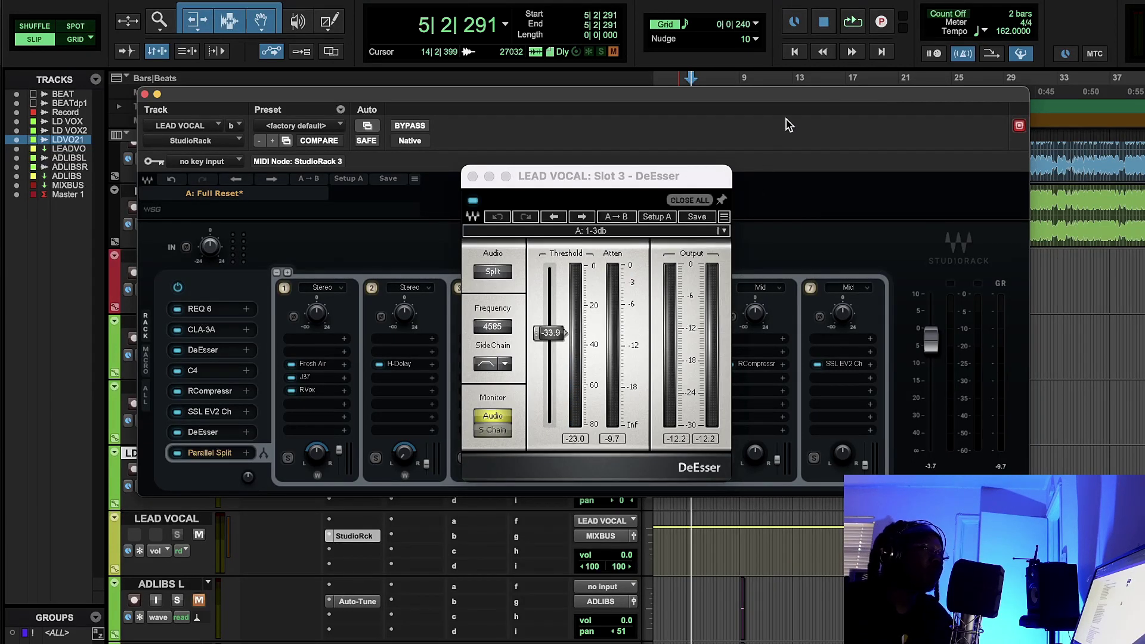
{"action": "left_click", "coordinate": [853, 22]}
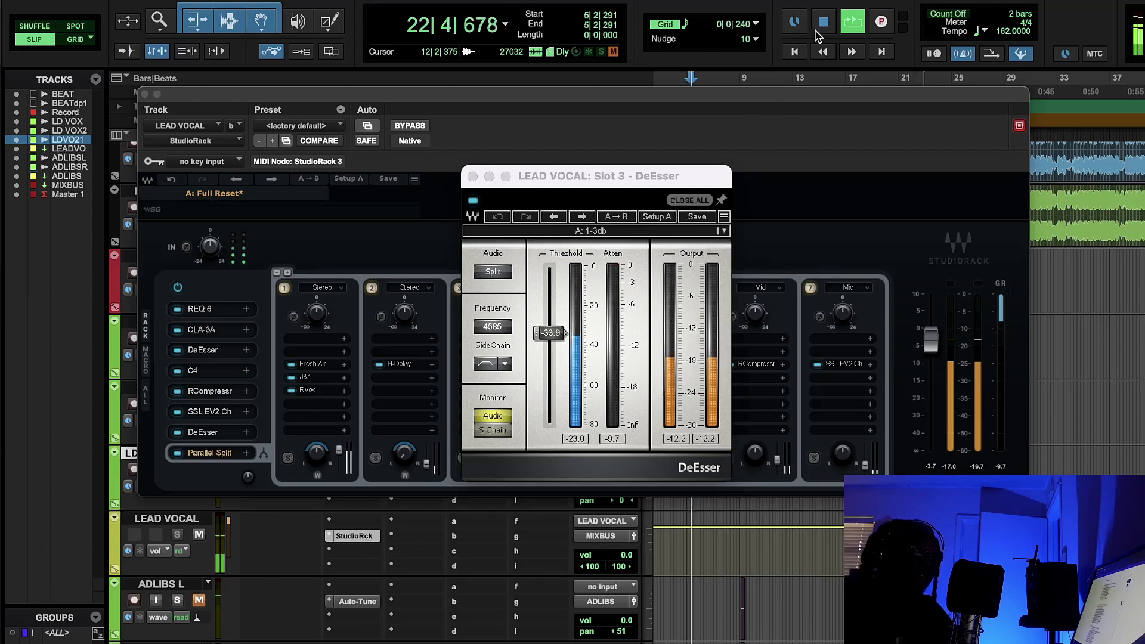
{"action": "left_click", "coordinate": [818, 26]}
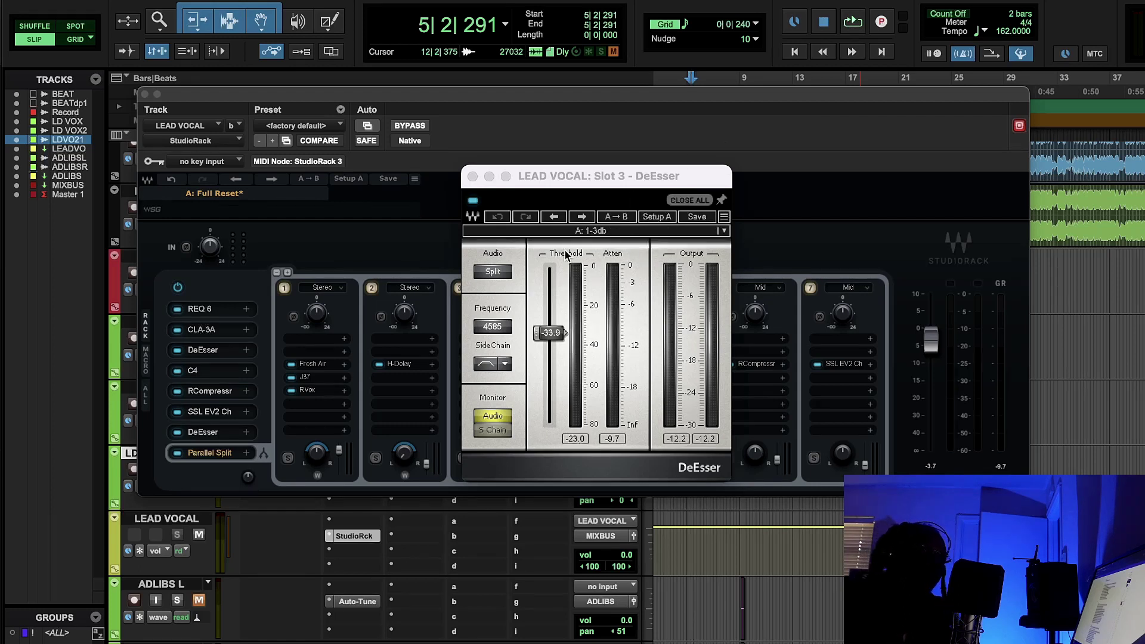
{"action": "left_click", "coordinate": [473, 176]}
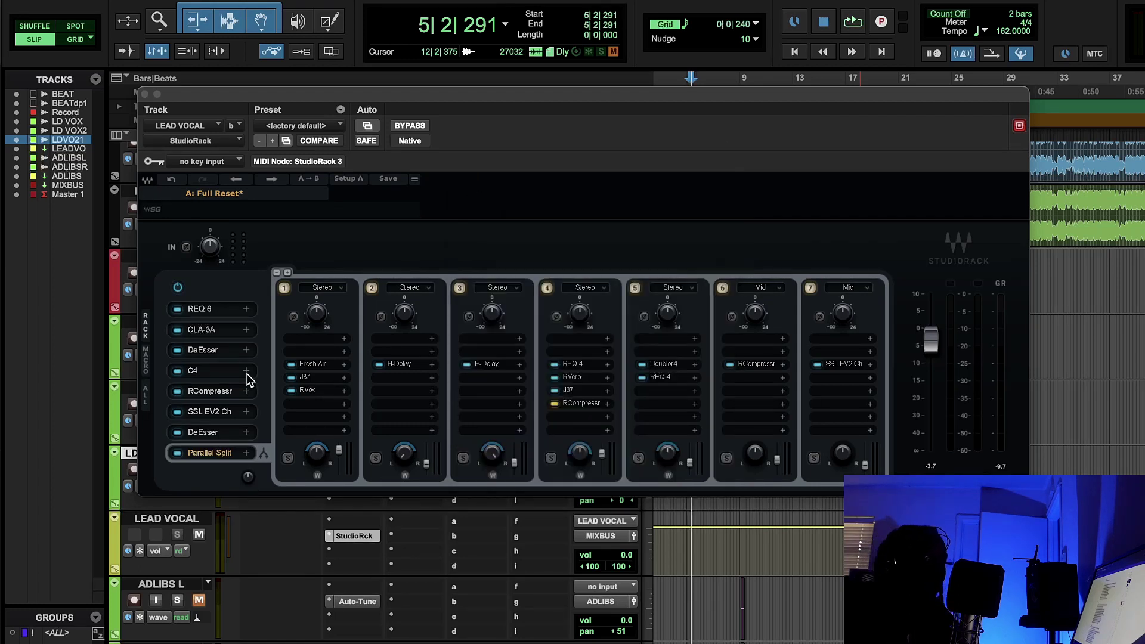
- Open the C4 multiband processor and compare the lead vocal with it bypassed and active during playback, and stop playback
{"action": "left_click", "coordinate": [214, 377]}
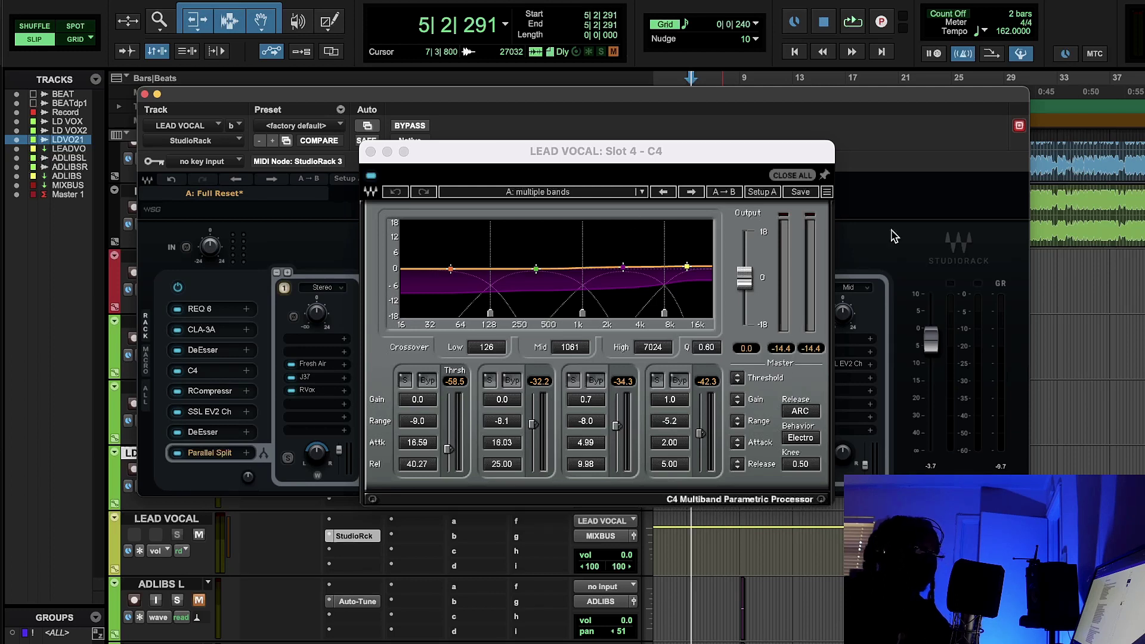
{"action": "key", "text": "space"}
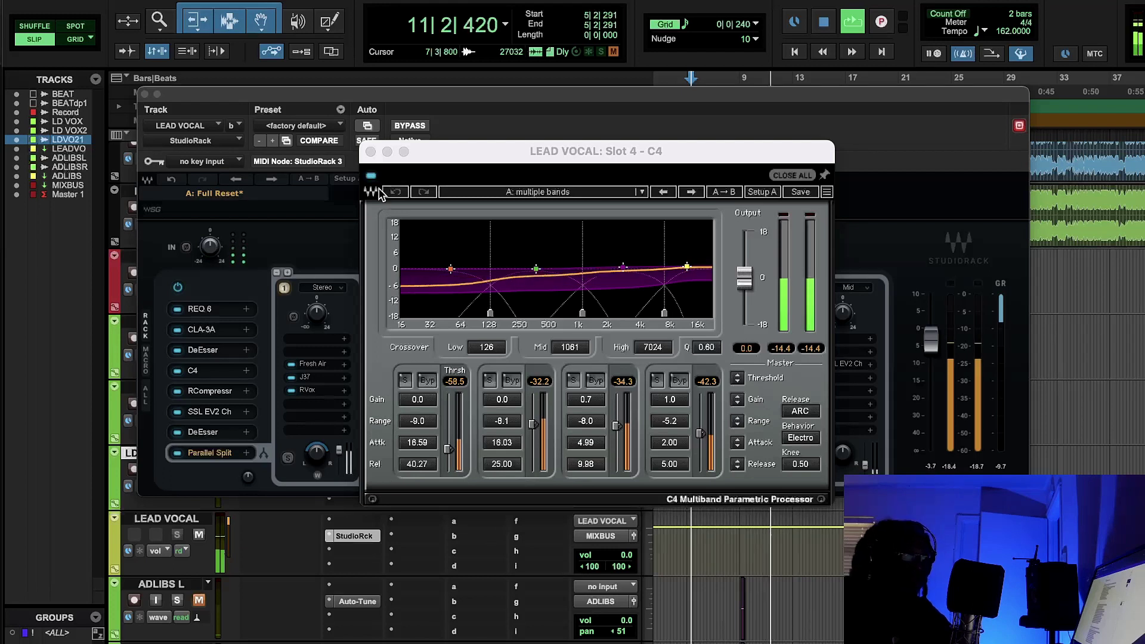
{"action": "left_click", "coordinate": [371, 177]}
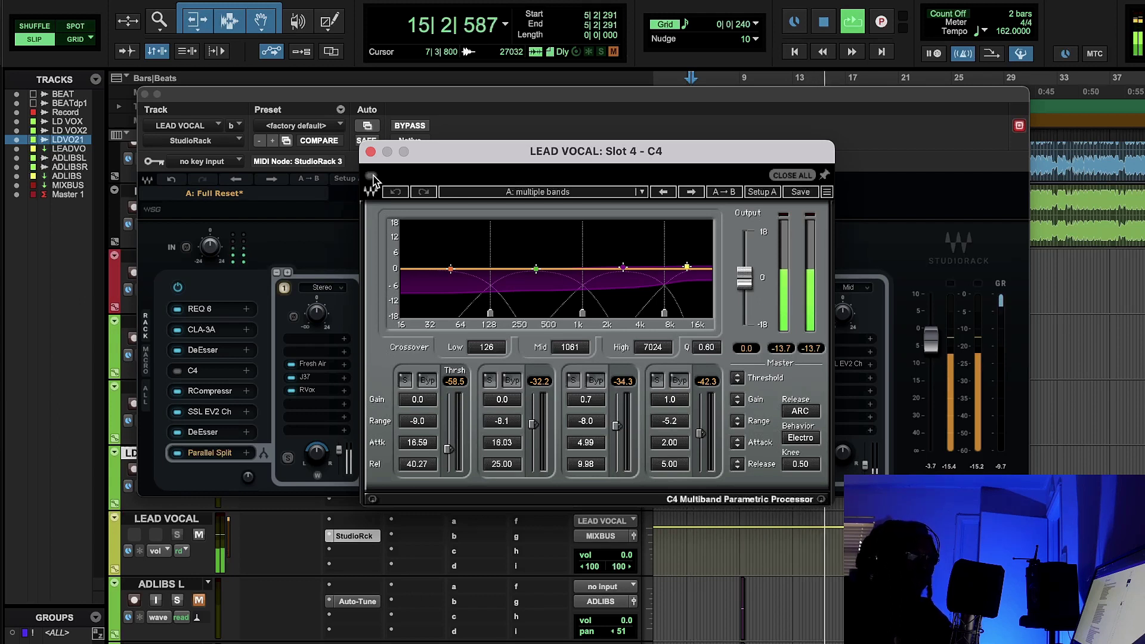
{"action": "left_click", "coordinate": [370, 177]}
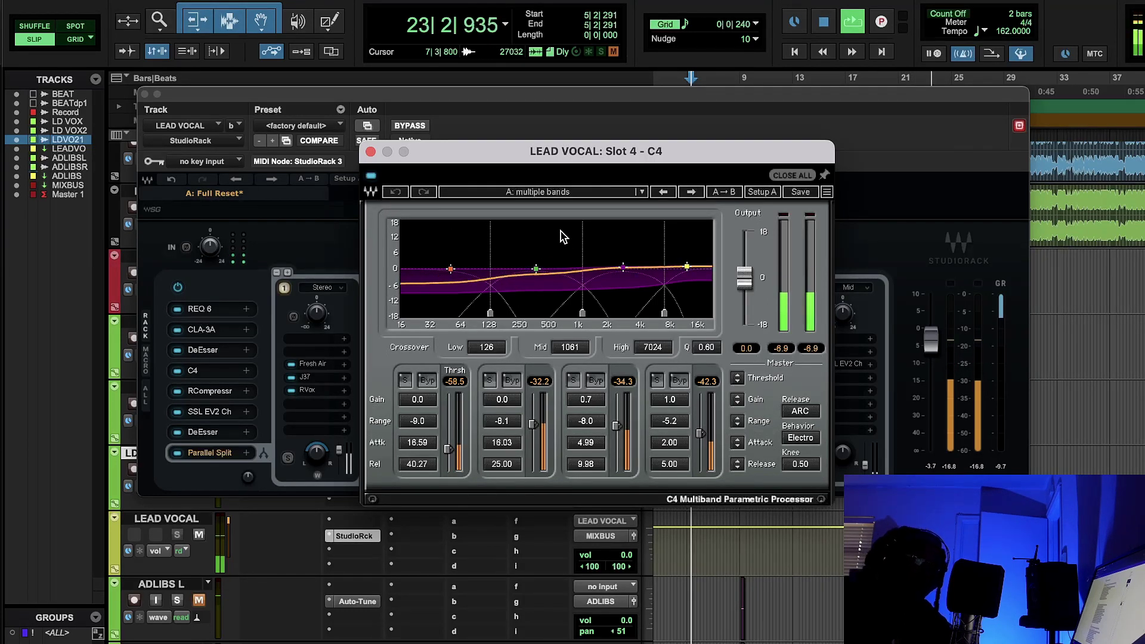
{"action": "left_click", "coordinate": [825, 24]}
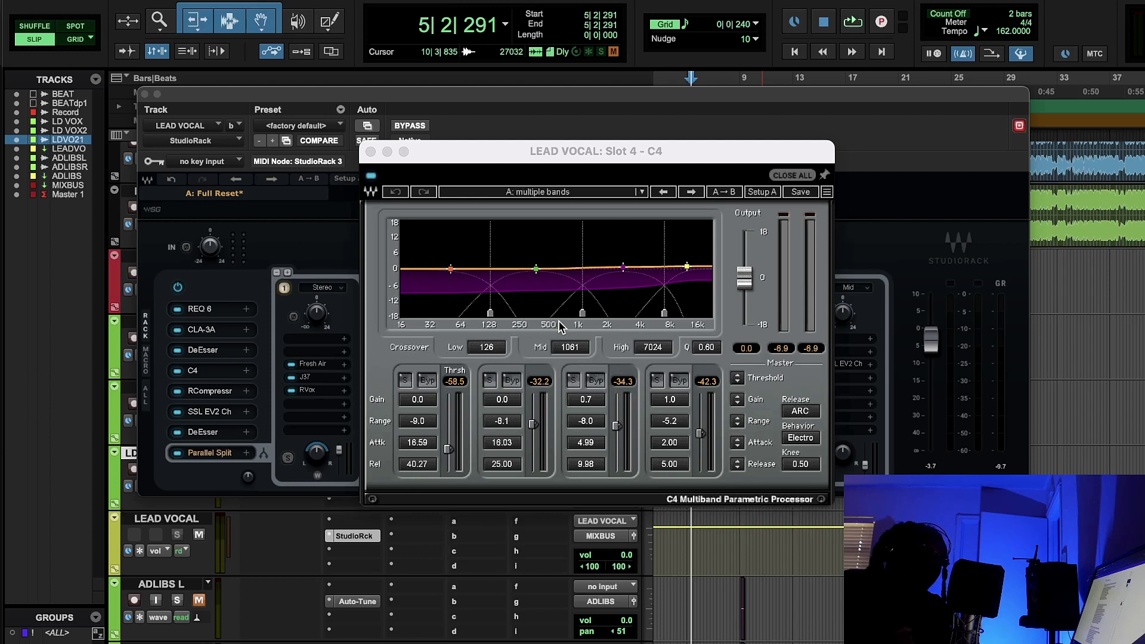
- Open the RCompressor in slot 5 and try its Electro and Manual mode switches to inspect them
{"action": "left_click", "coordinate": [218, 391]}
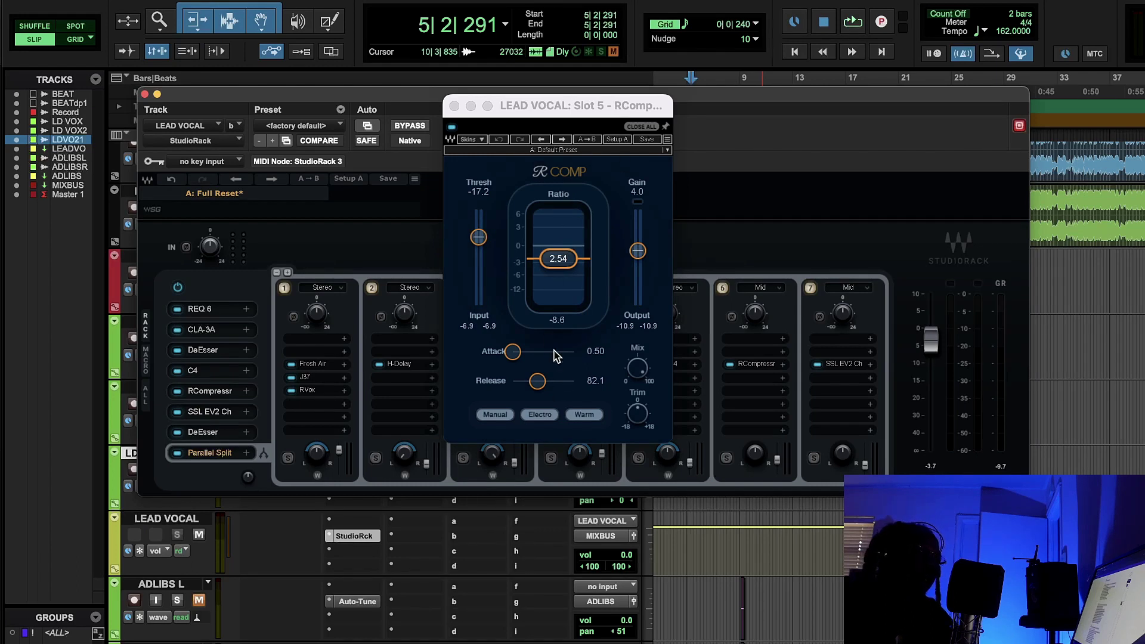
{"action": "left_click", "coordinate": [546, 419]}
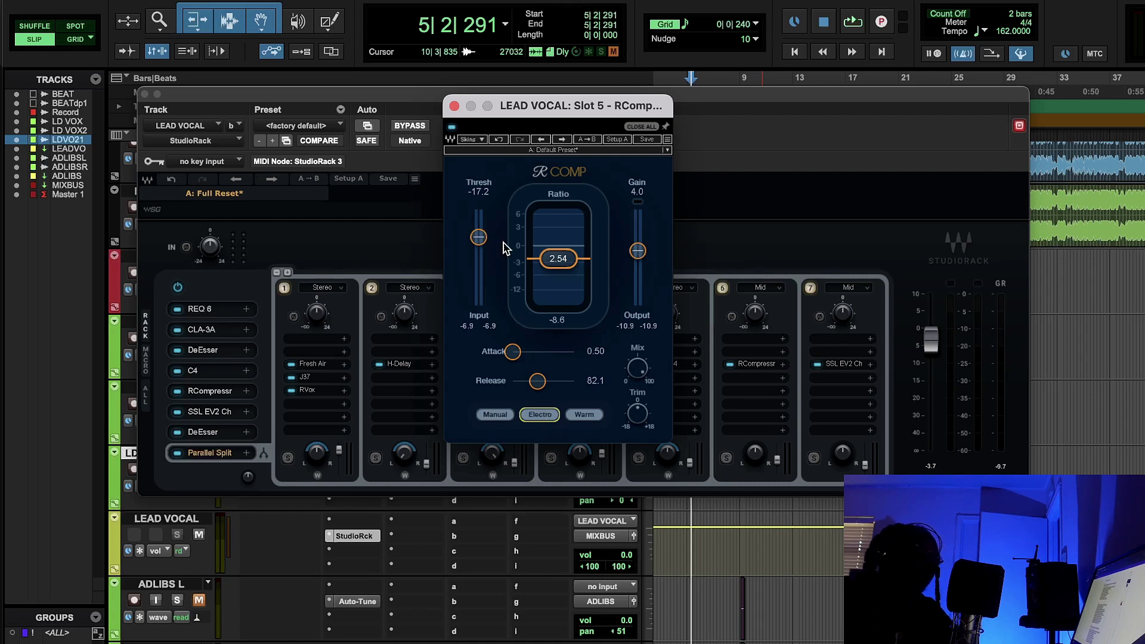
{"action": "left_click", "coordinate": [498, 416]}
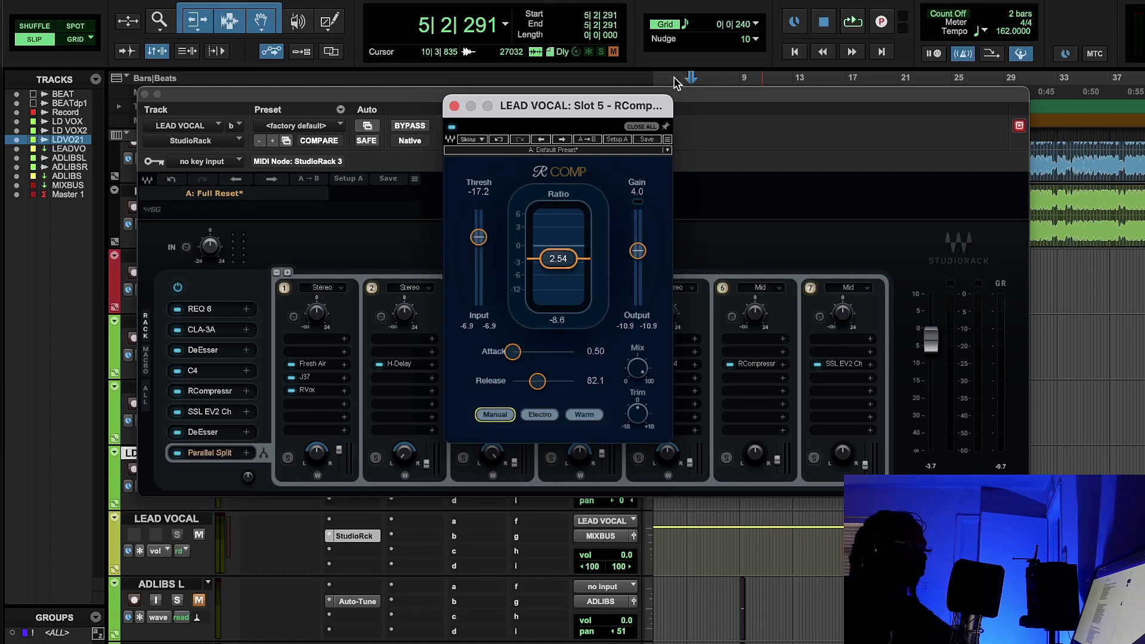
- Start playback, reposition the StudioRack window, and reopen the RCompressor to compare the lead vocal with it bypassed and active
{"action": "left_click", "coordinate": [860, 23]}
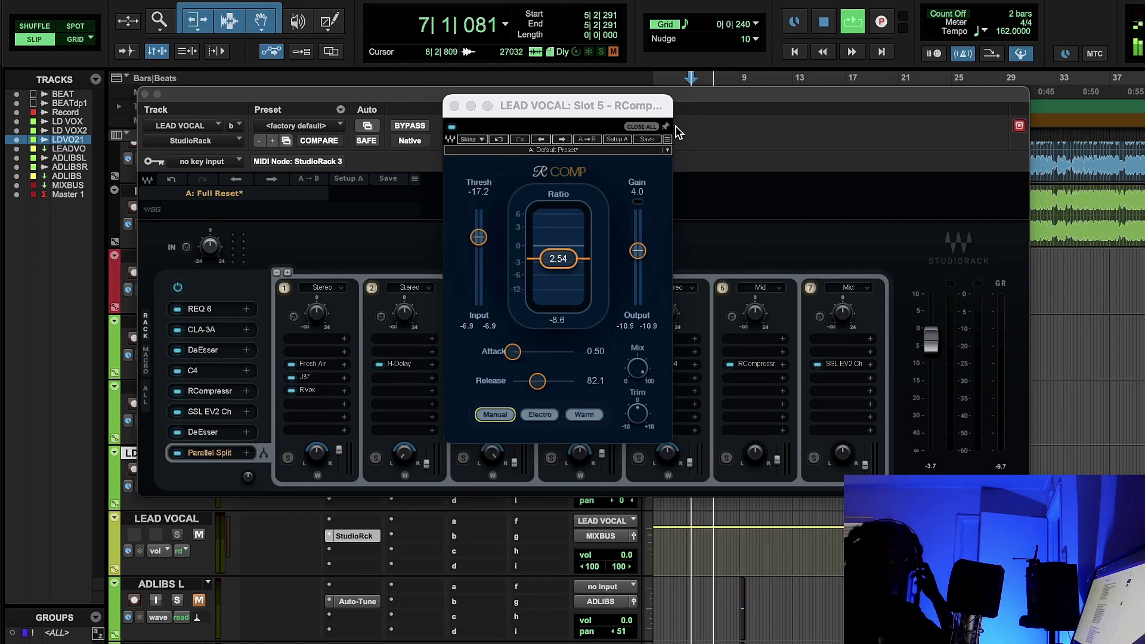
{"action": "key", "text": "super+w"}
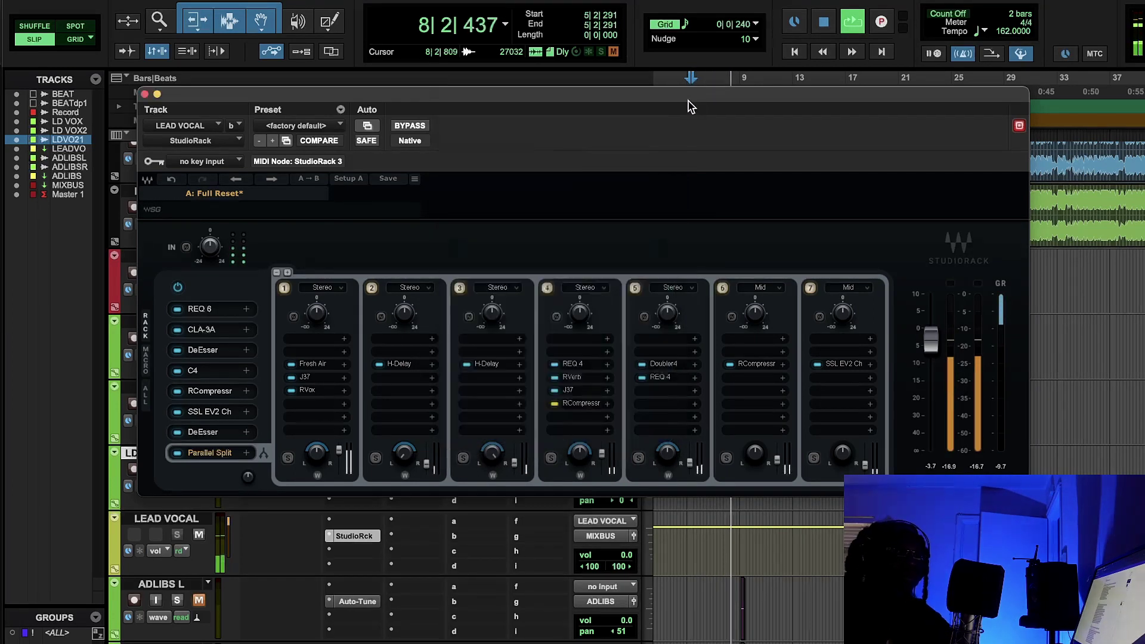
{"action": "left_click_drag", "start_coordinate": [576, 59], "coordinate": [558, 61]}
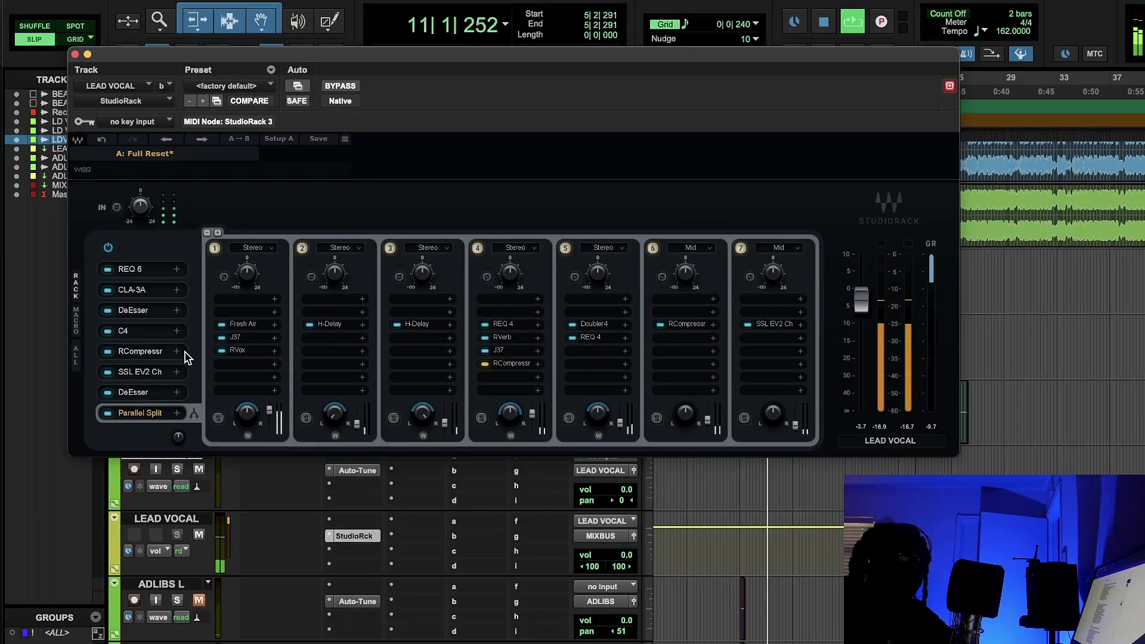
{"action": "left_click", "coordinate": [140, 351]}
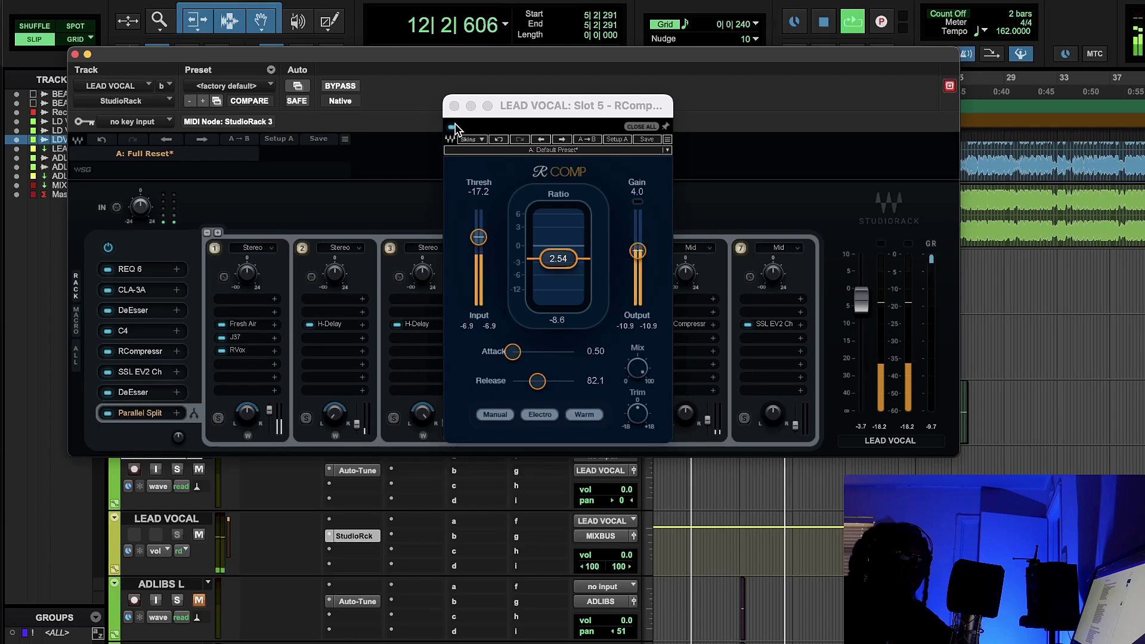
{"action": "left_click", "coordinate": [452, 128]}
{"action": "left_click", "coordinate": [452, 128]}
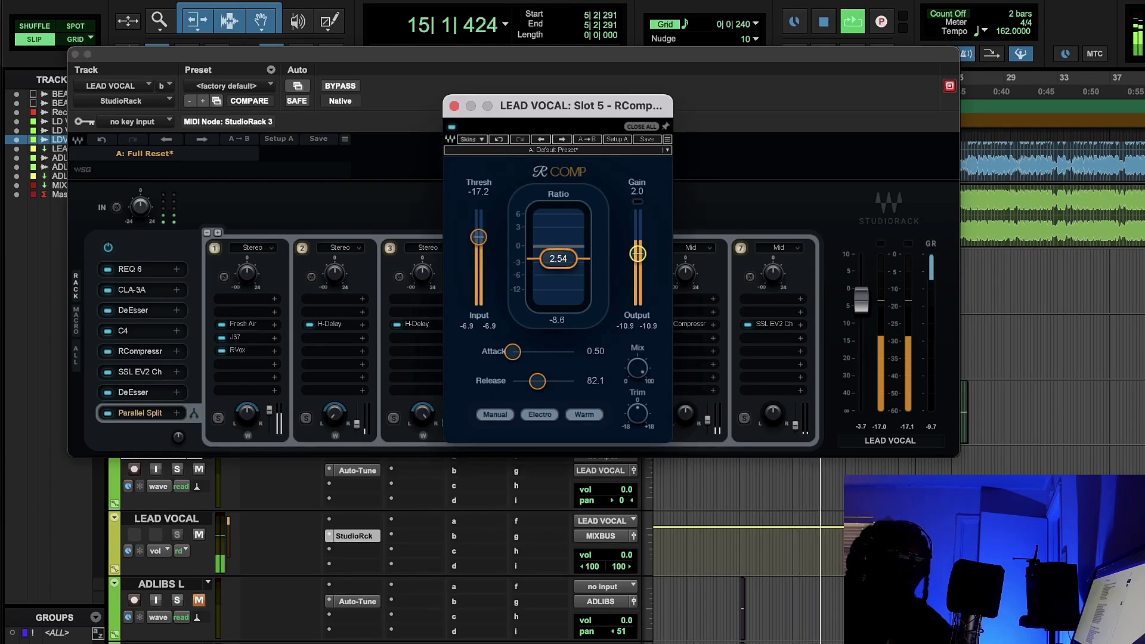
- Try an RCompressor gain of 1.8 against the bypassed vocal during playback, and undo the gain change after stopping
{"action": "left_click_drag", "start_coordinate": [638, 251], "coordinate": [638, 255]}
{"action": "left_click", "coordinate": [452, 127]}
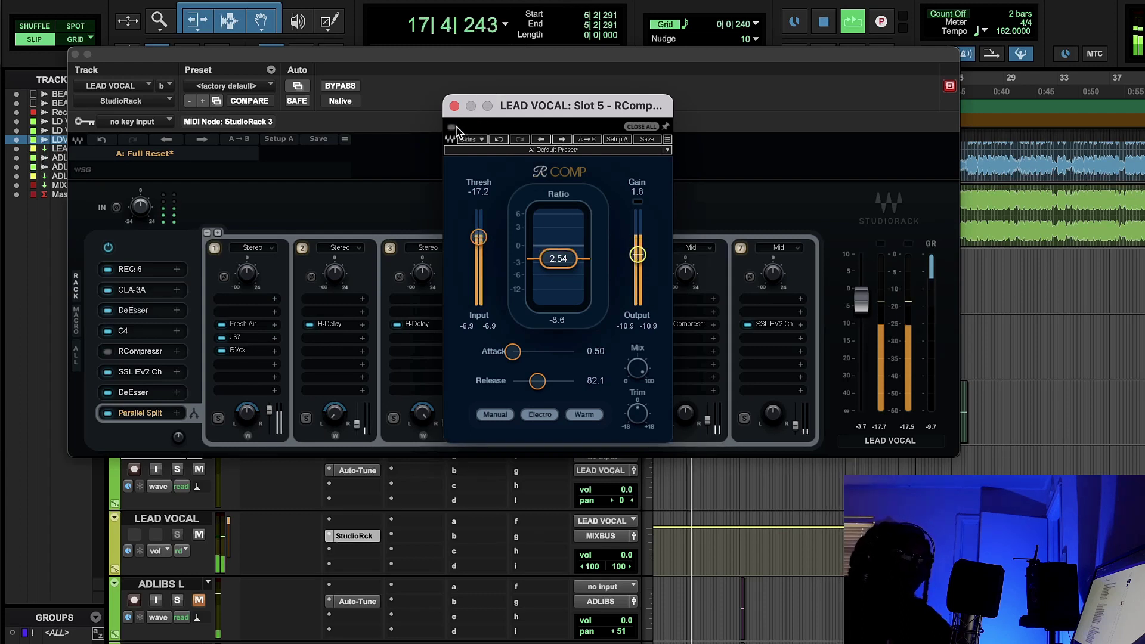
{"action": "left_click", "coordinate": [452, 128]}
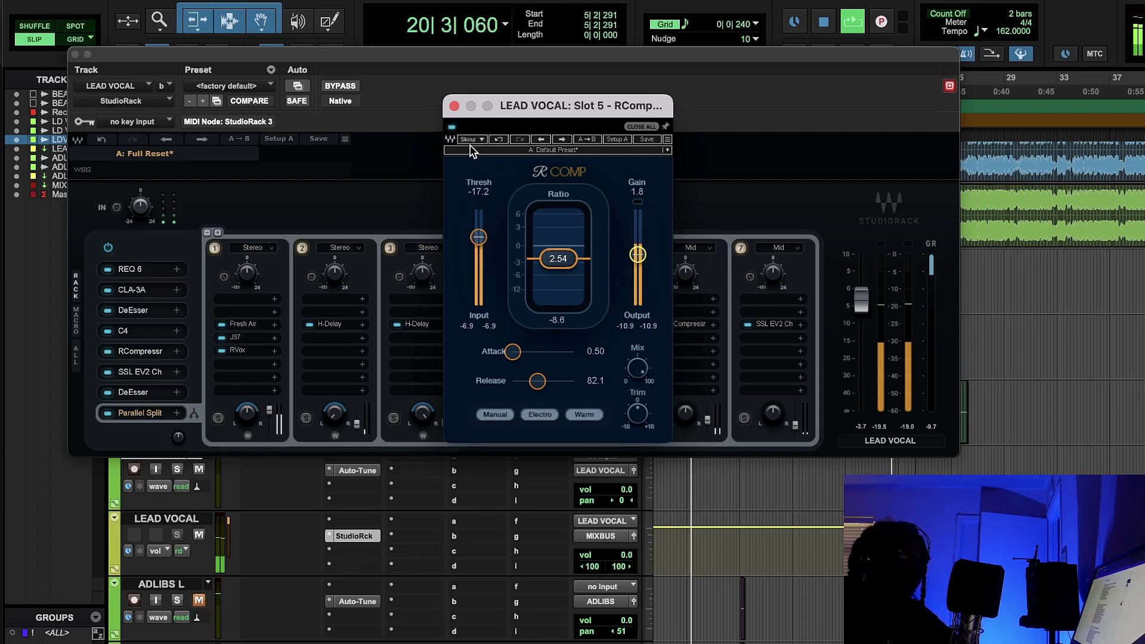
{"action": "left_click", "coordinate": [453, 129]}
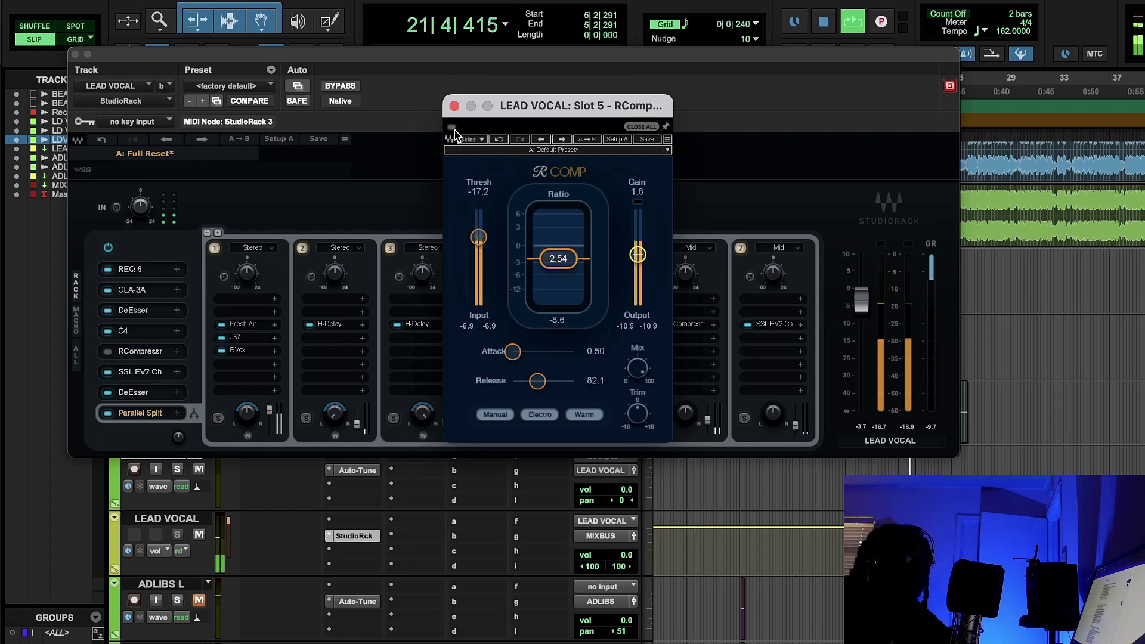
{"action": "left_click", "coordinate": [452, 128]}
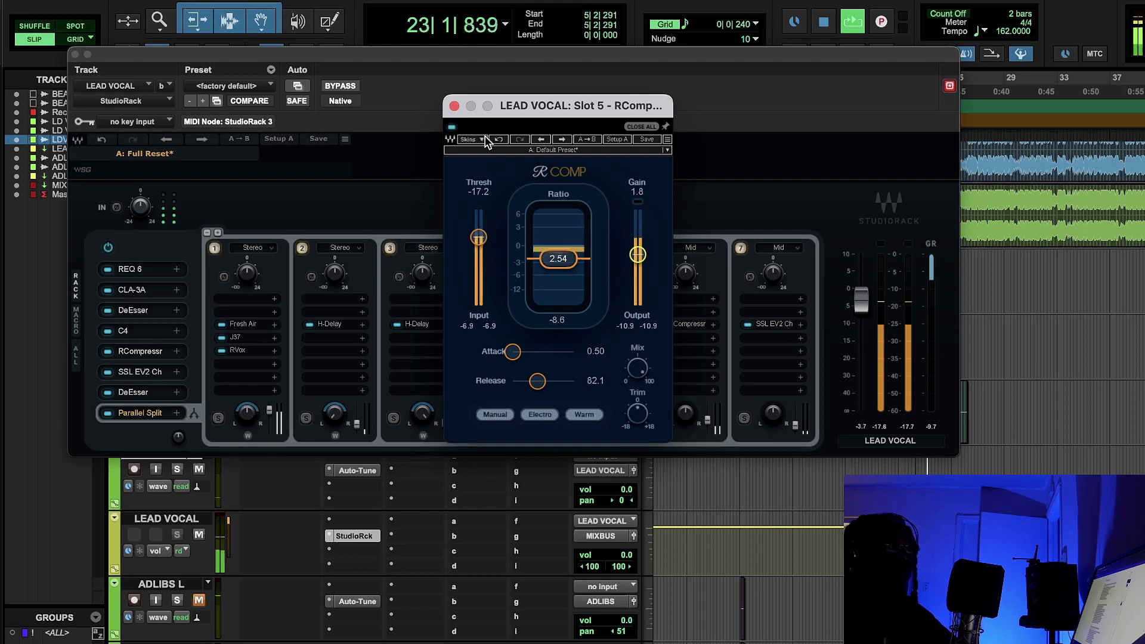
{"action": "key", "text": "space"}
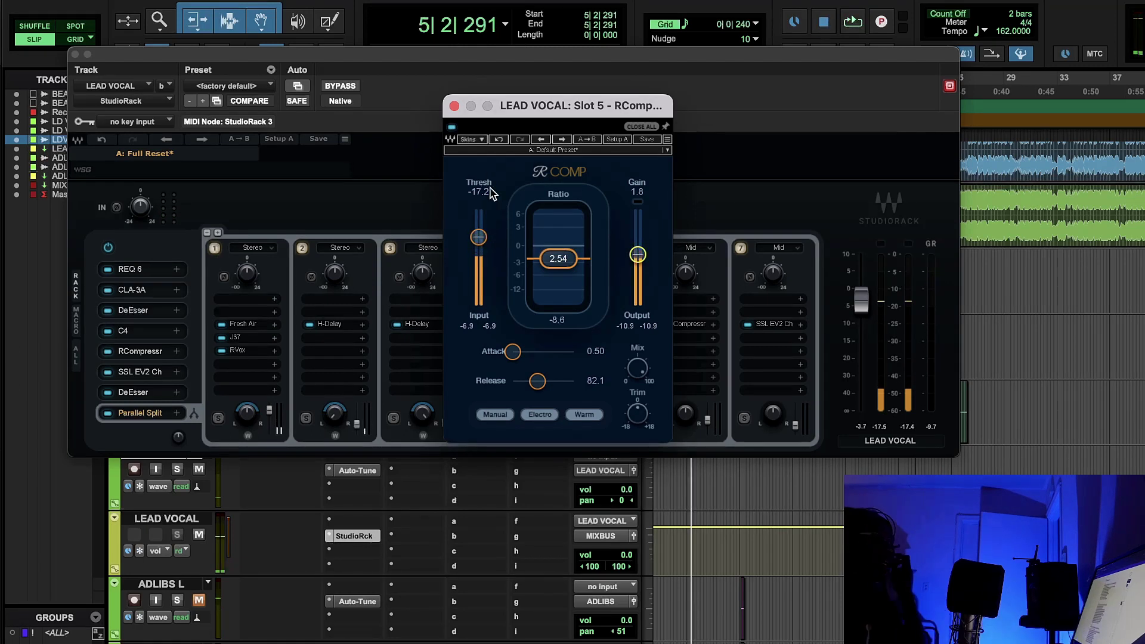
{"action": "left_click", "coordinate": [499, 139]}
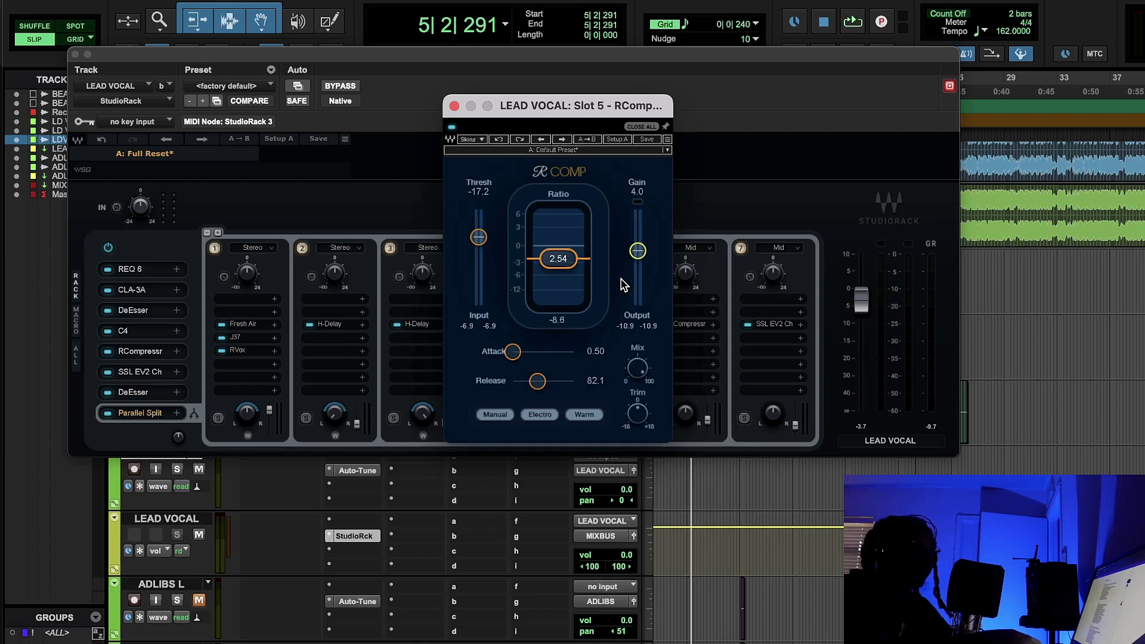
- Open the SSL EV2 Channel in slot 6, reposition its window, and inspect its filter and EQ gain knobs
{"action": "left_click", "coordinate": [146, 370]}
{"action": "left_click_drag", "start_coordinate": [527, 54], "coordinate": [298, 35]}
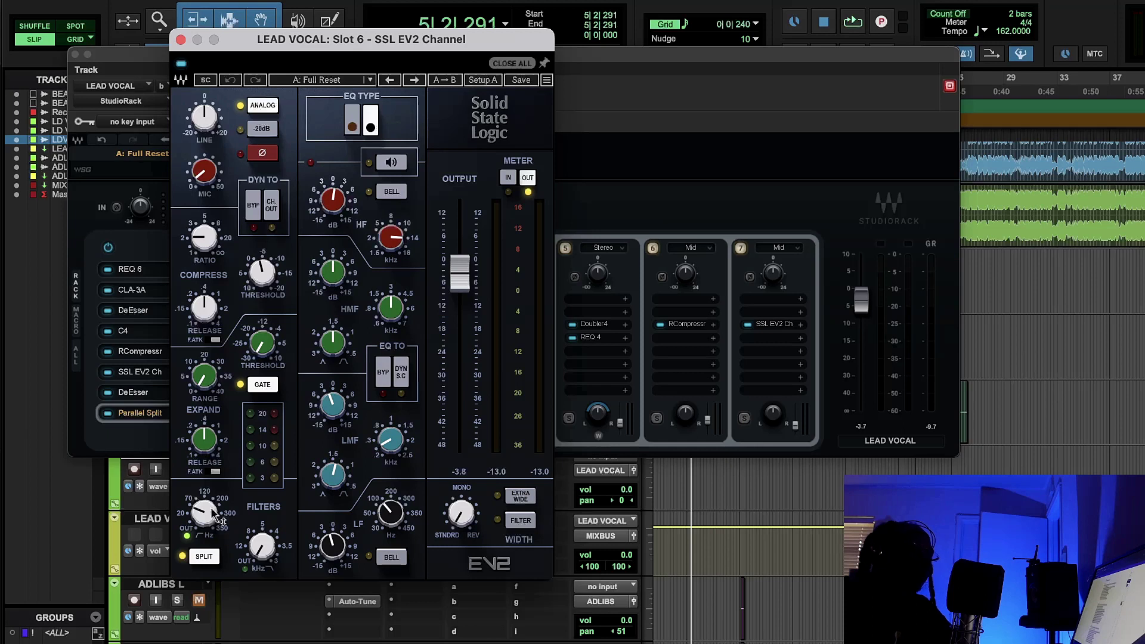
{"action": "left_click_drag", "start_coordinate": [202, 512], "coordinate": [204, 525]}
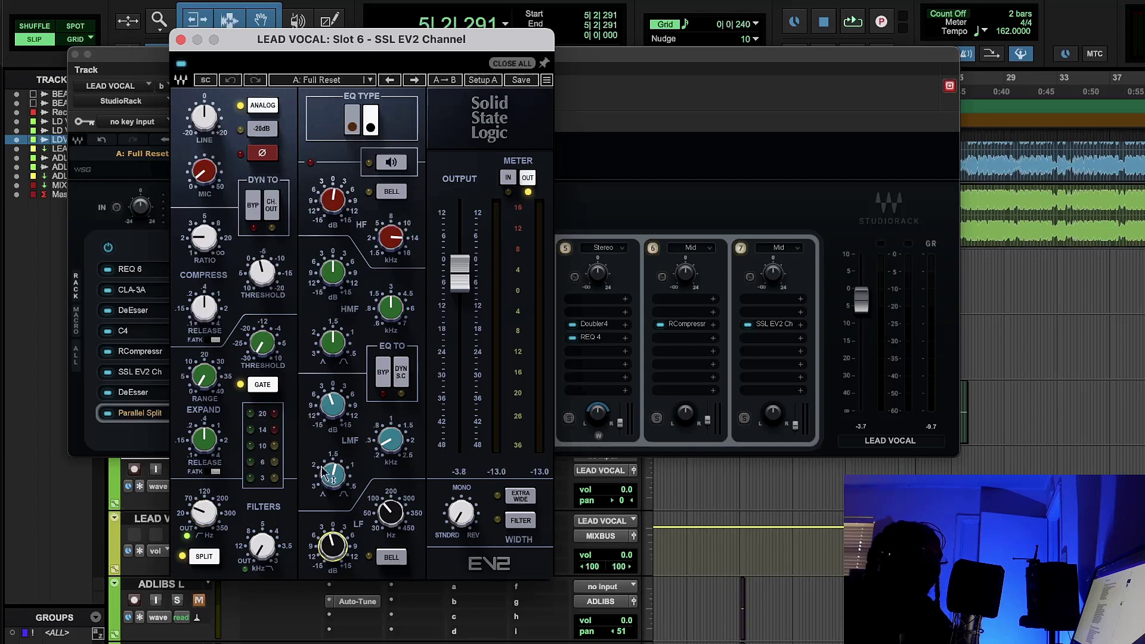
{"action": "mouse_move", "coordinate": [342, 405]}
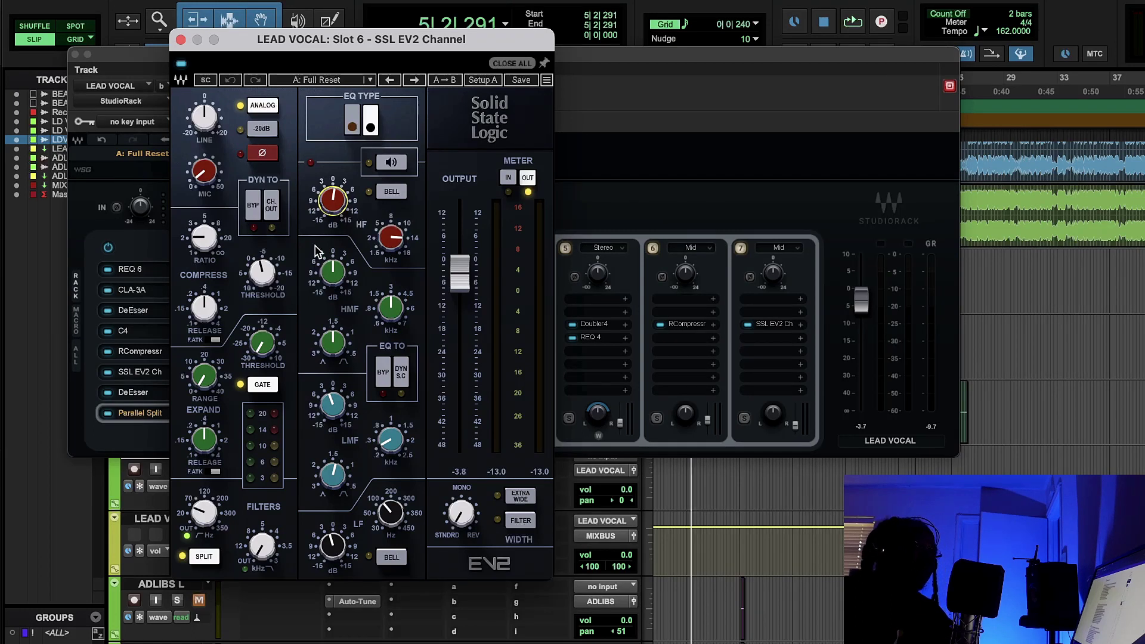
{"action": "mouse_move", "coordinate": [348, 201]}
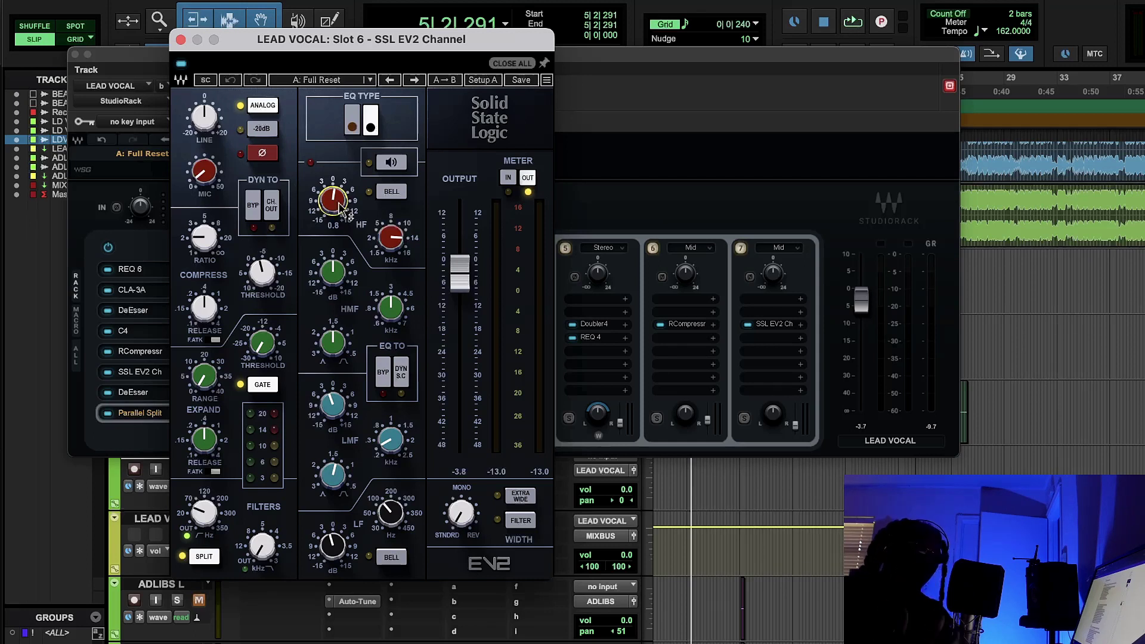
- Play the lead vocal through the SSL EV2 Channel, and close the plugin after stopping playback
{"action": "left_click", "coordinate": [844, 26]}
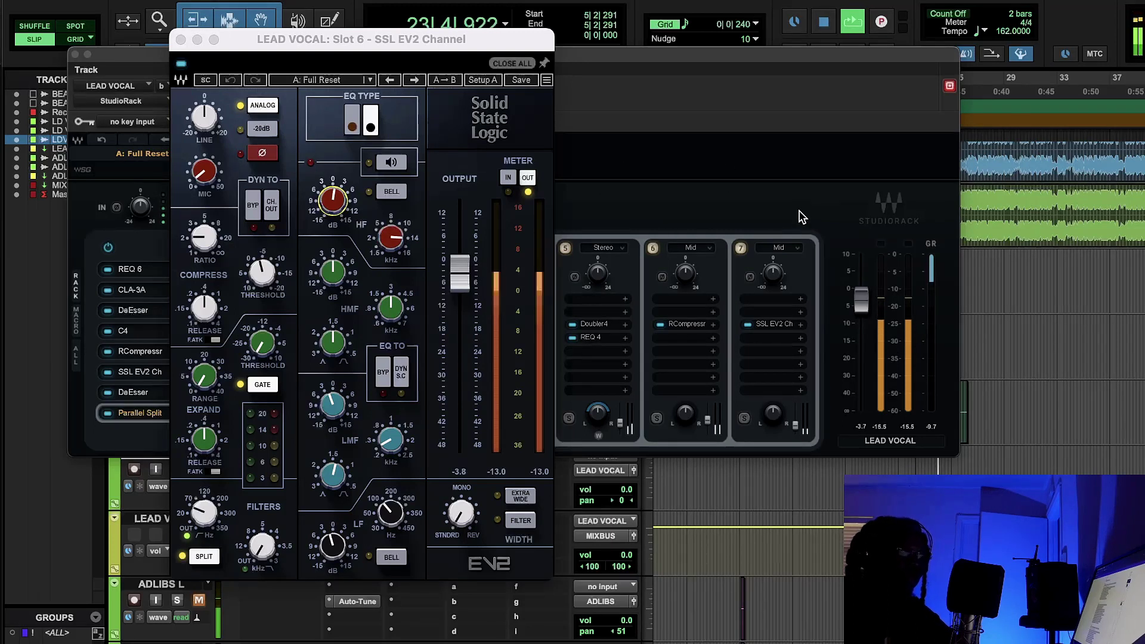
{"action": "left_click", "coordinate": [824, 21]}
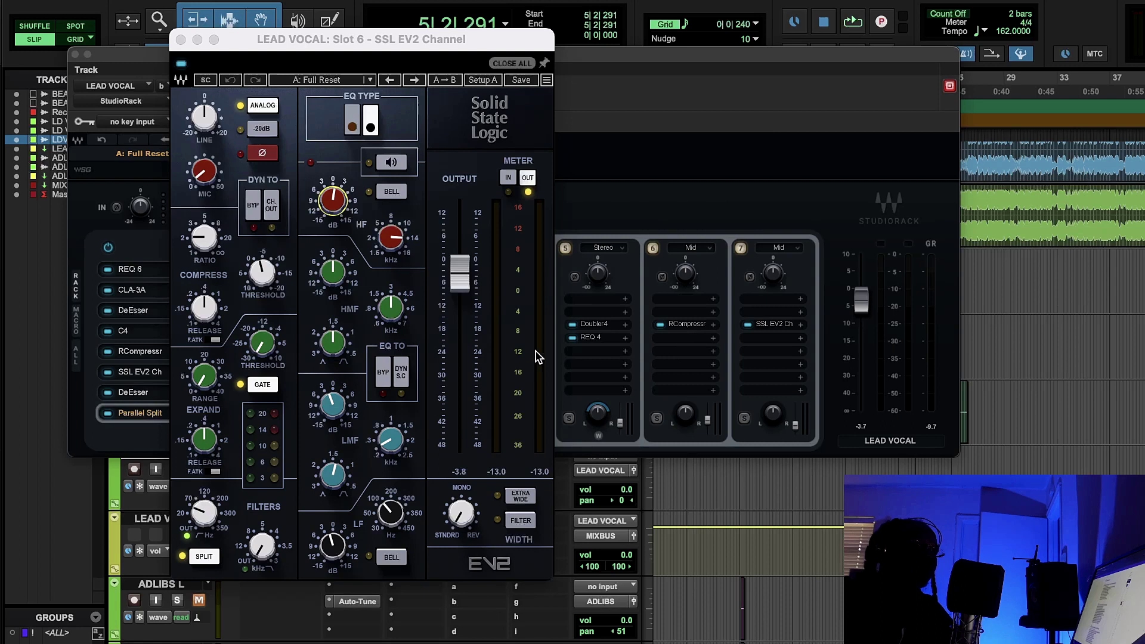
{"action": "left_click", "coordinate": [181, 40]}
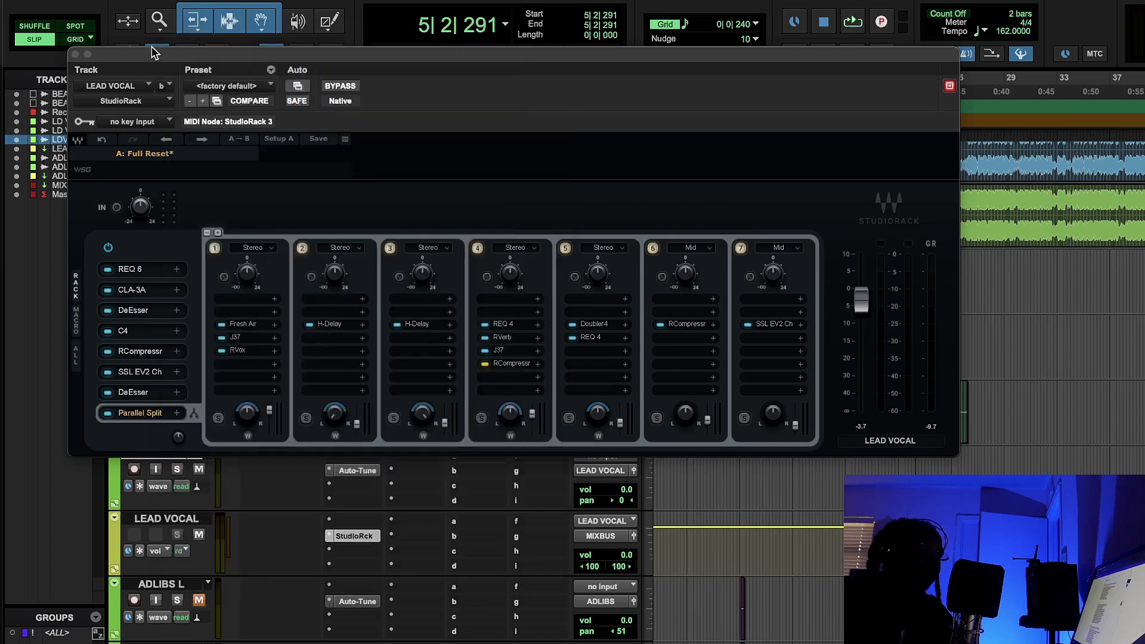
- Close the StudioRack window and bring the start of the LD VOX clip into view around bar 8
{"action": "left_click", "coordinate": [75, 55]}
{"action": "scroll", "coordinate": [700, 376], "scroll_direction": "up", "scroll_amount": 5}
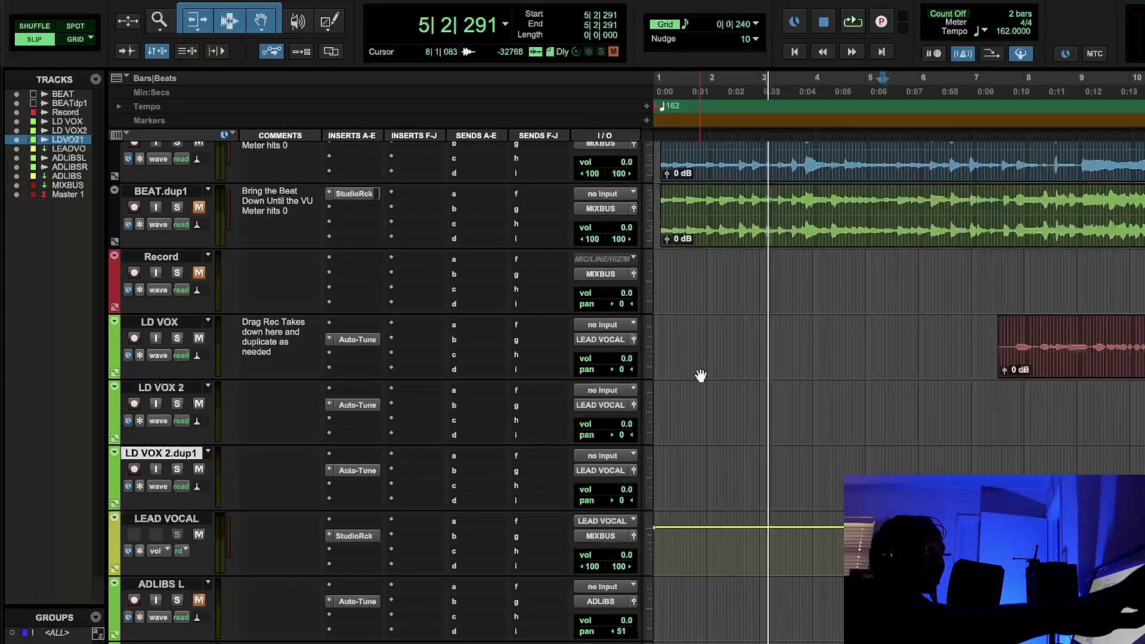
{"action": "scroll", "coordinate": [841, 395], "scroll_direction": "up", "scroll_amount": 1}
{"action": "scroll", "coordinate": [840, 394], "scroll_direction": "right", "scroll_amount": 3}
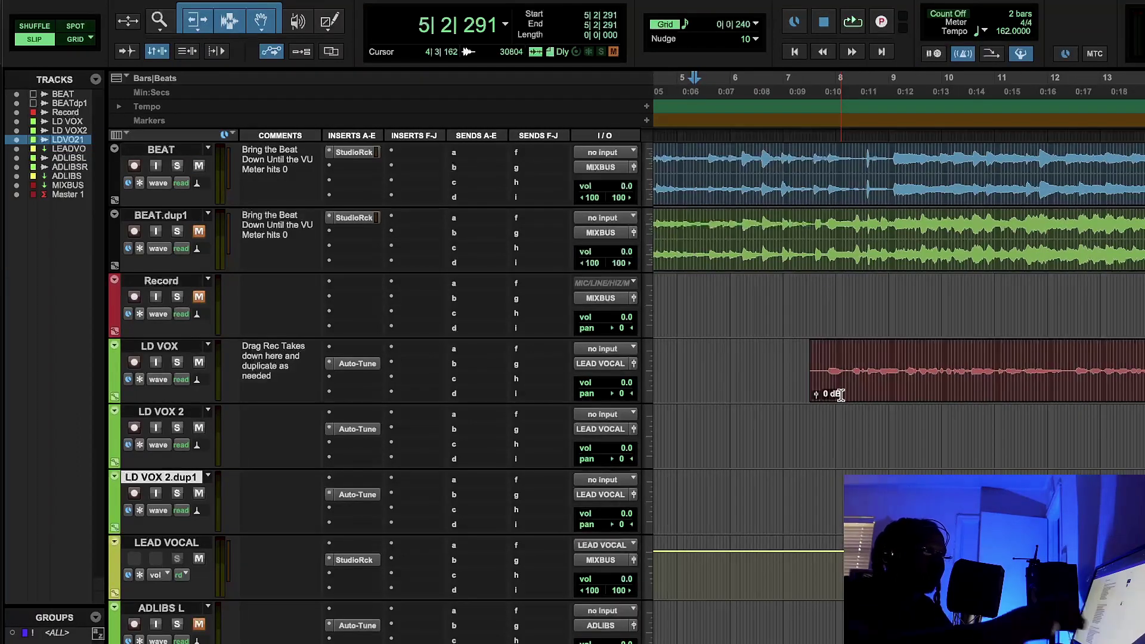
- Insert the mono CLA-2A compressor in the first insert slot of the LD VOX track
{"action": "left_click", "coordinate": [357, 352]}
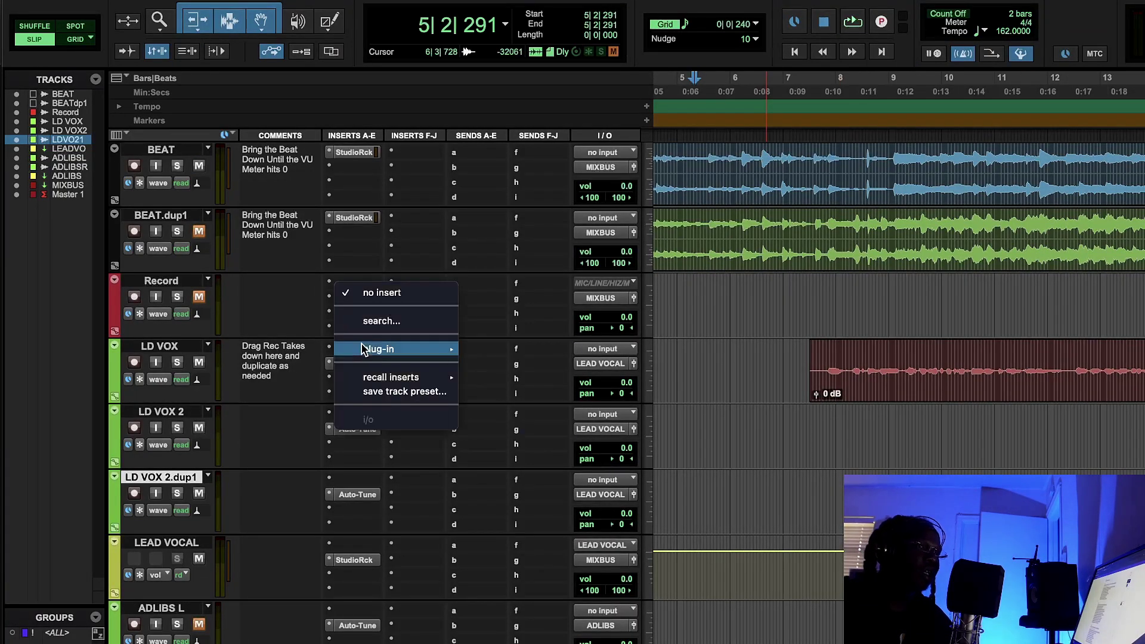
{"action": "key", "text": "Escape"}
{"action": "left_click", "coordinate": [382, 329]}
{"action": "type", "text": "2a"}
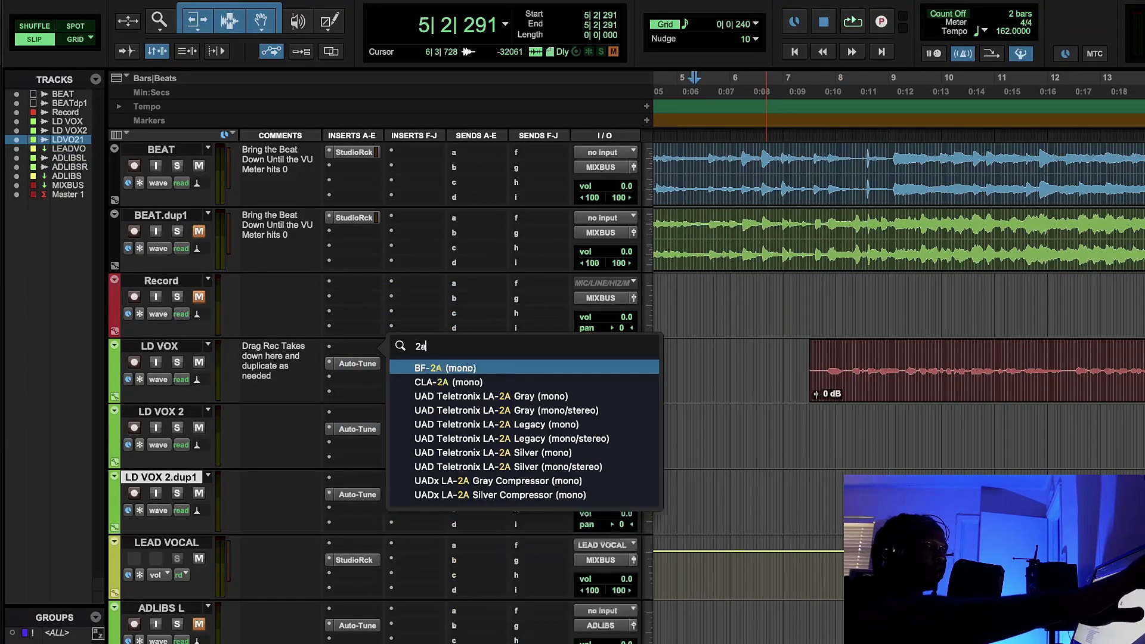
{"action": "left_click", "coordinate": [467, 381]}
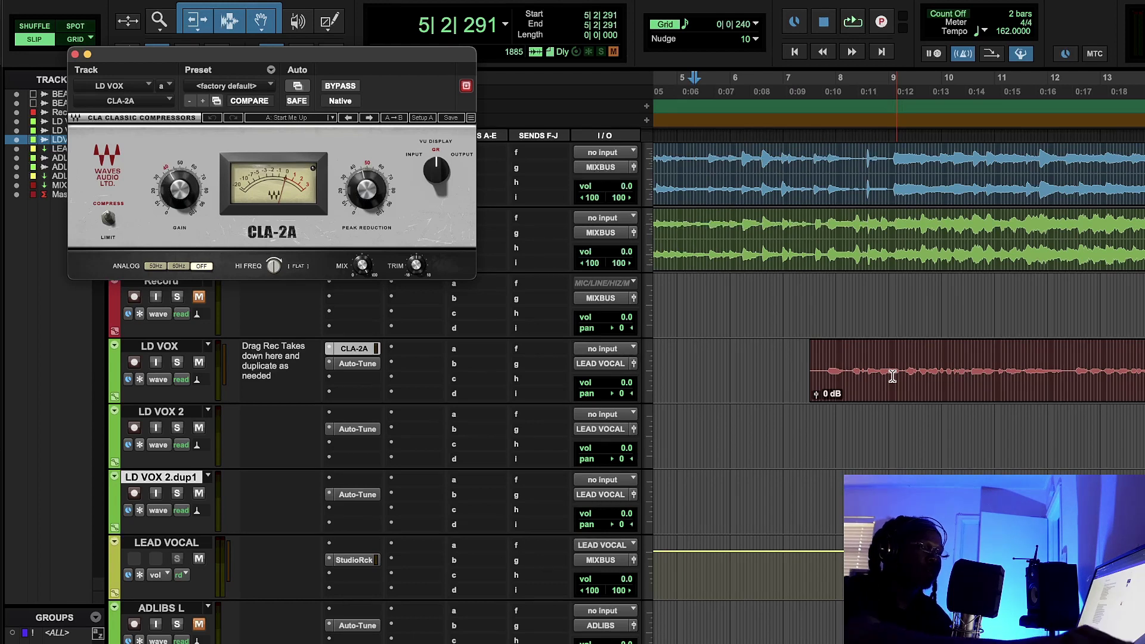
{"action": "scroll", "coordinate": [893, 375], "scroll_direction": "right", "scroll_amount": 5}
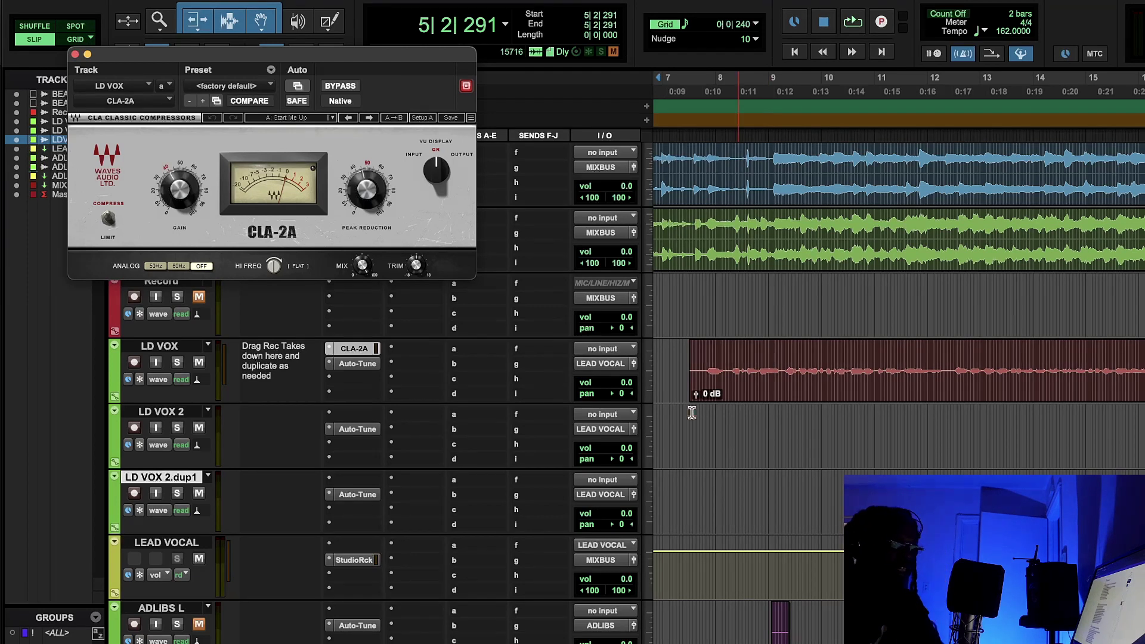
- Remove the CLA-2A from the LD VOX track's first insert slot
{"action": "left_click", "coordinate": [331, 352]}
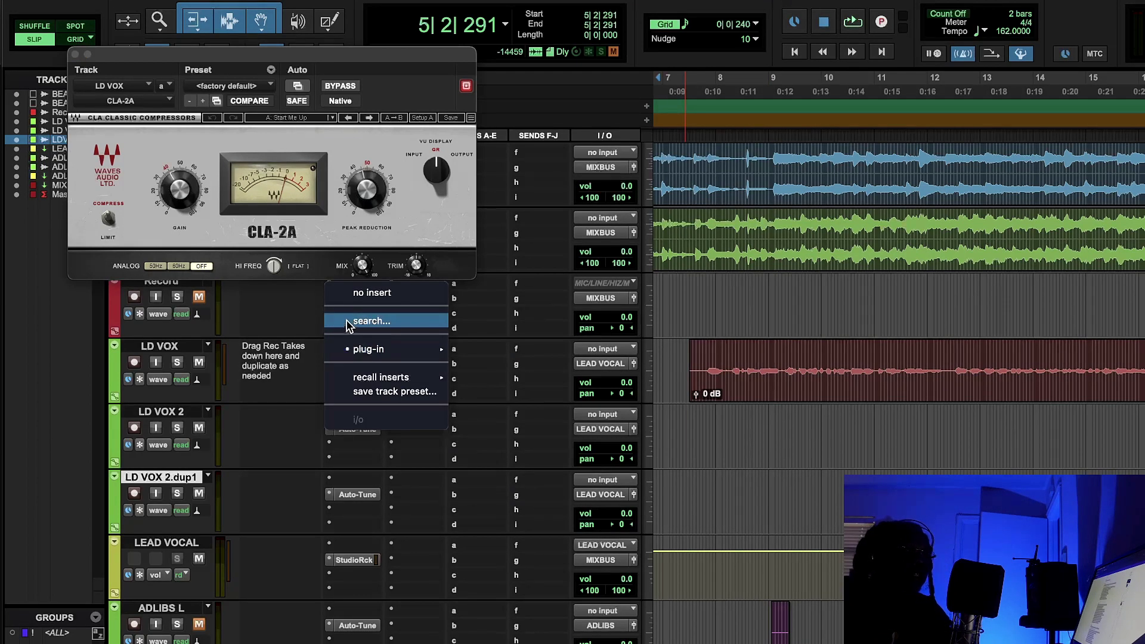
{"action": "left_click", "coordinate": [364, 293]}
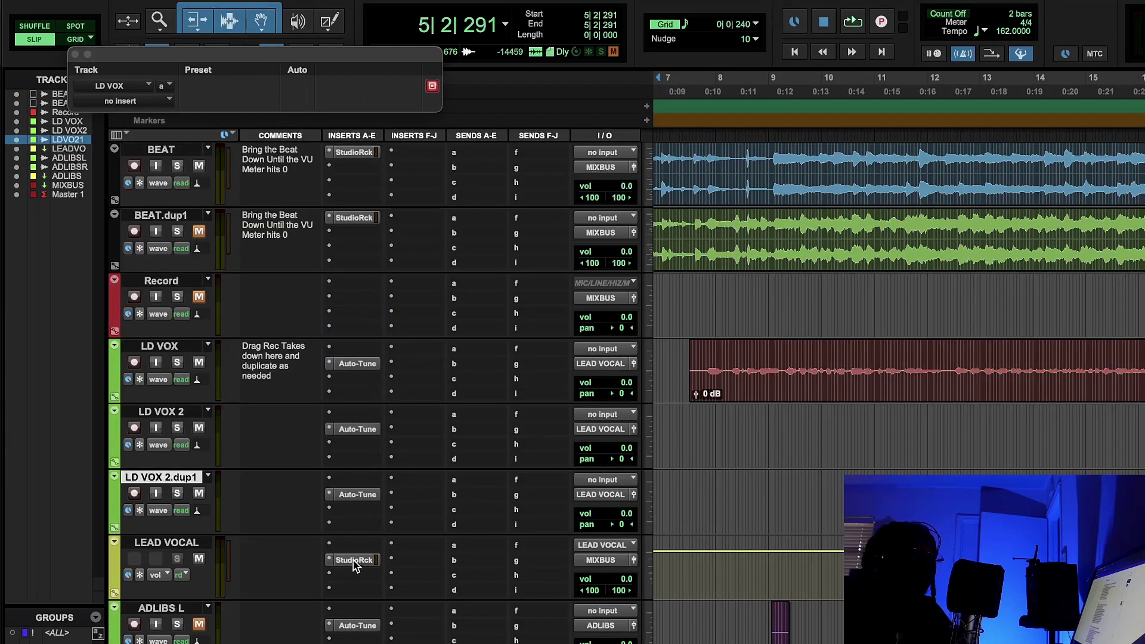
- Open the slot 7 DeEsser in the LEAD VOCAL StudioRack, audition it in playback from bar 13, and close it after stopping
{"action": "left_click", "coordinate": [354, 561]}
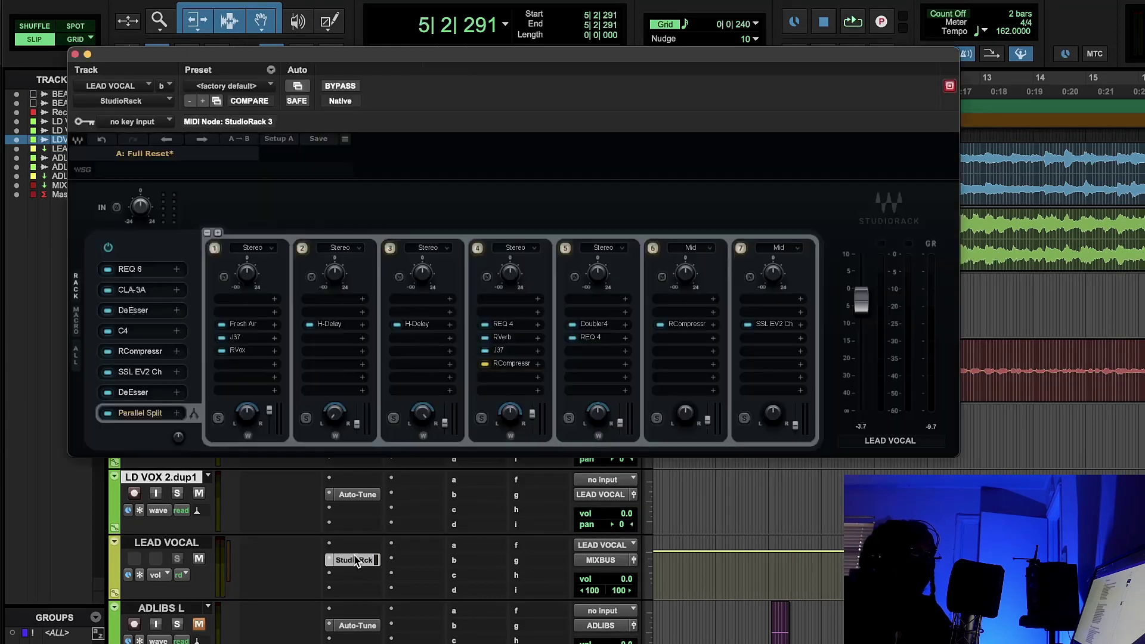
{"action": "left_click", "coordinate": [134, 389]}
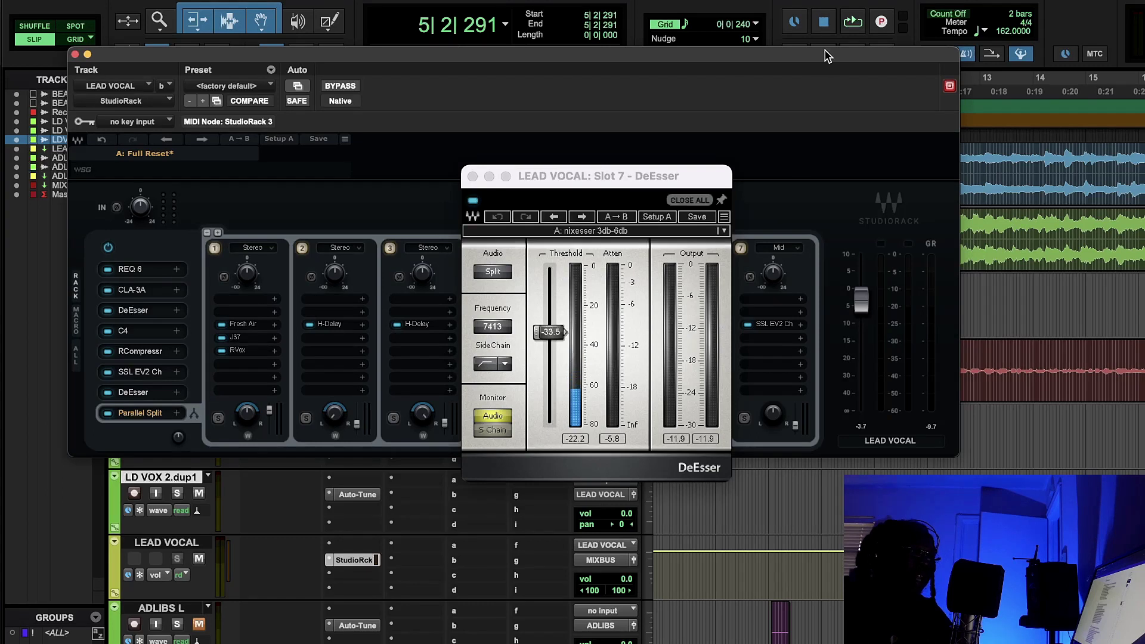
{"action": "left_click", "coordinate": [852, 22]}
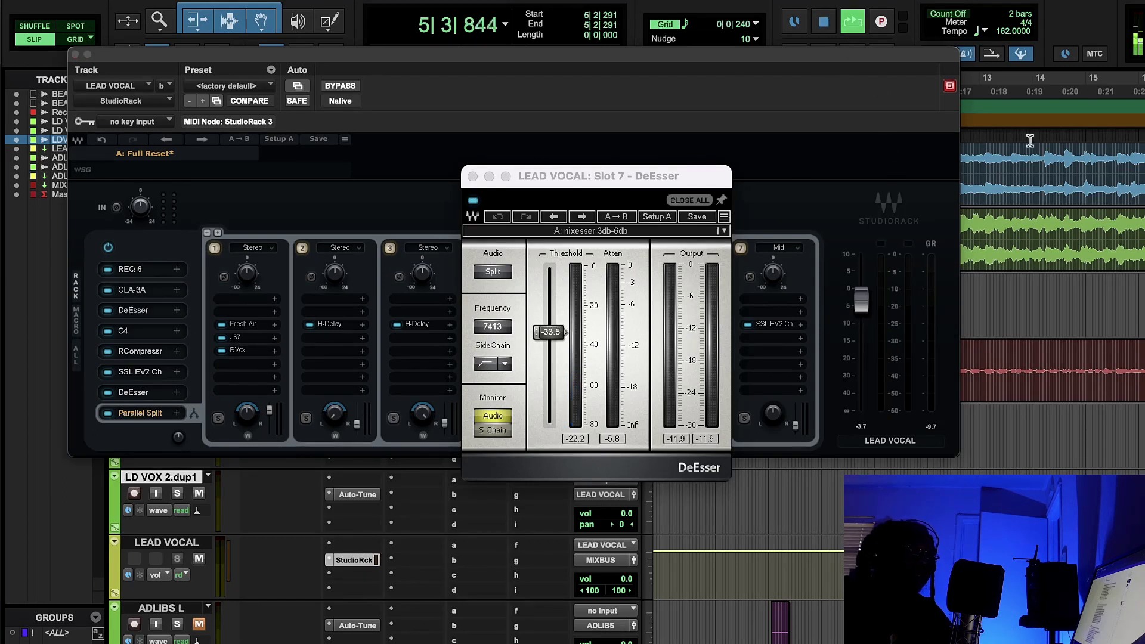
{"action": "left_click", "coordinate": [995, 197]}
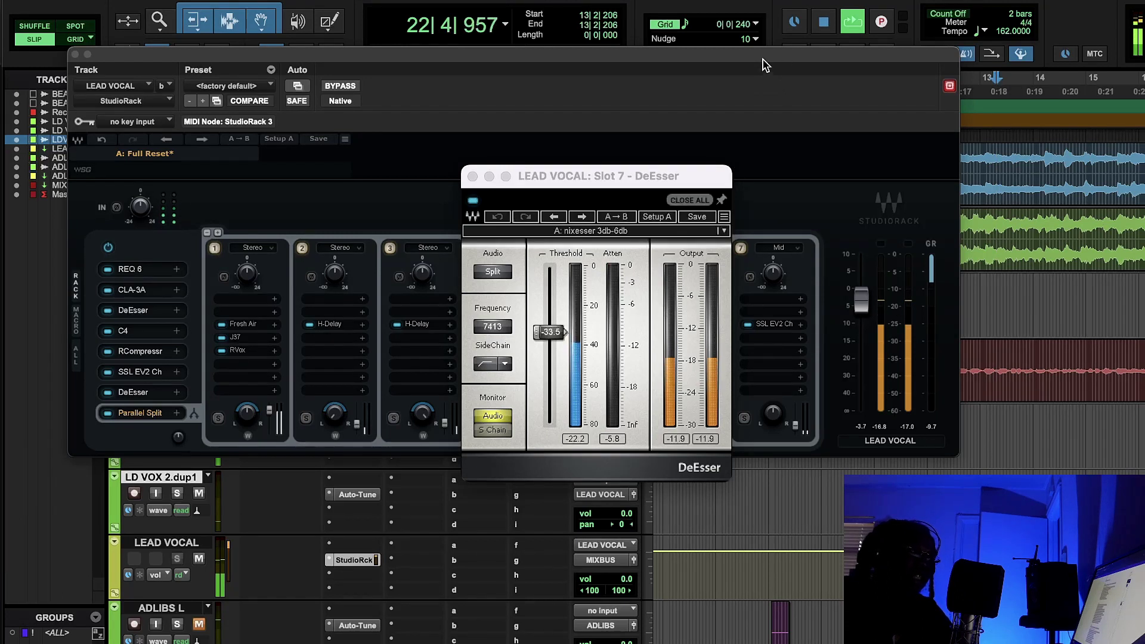
{"action": "left_click", "coordinate": [827, 27]}
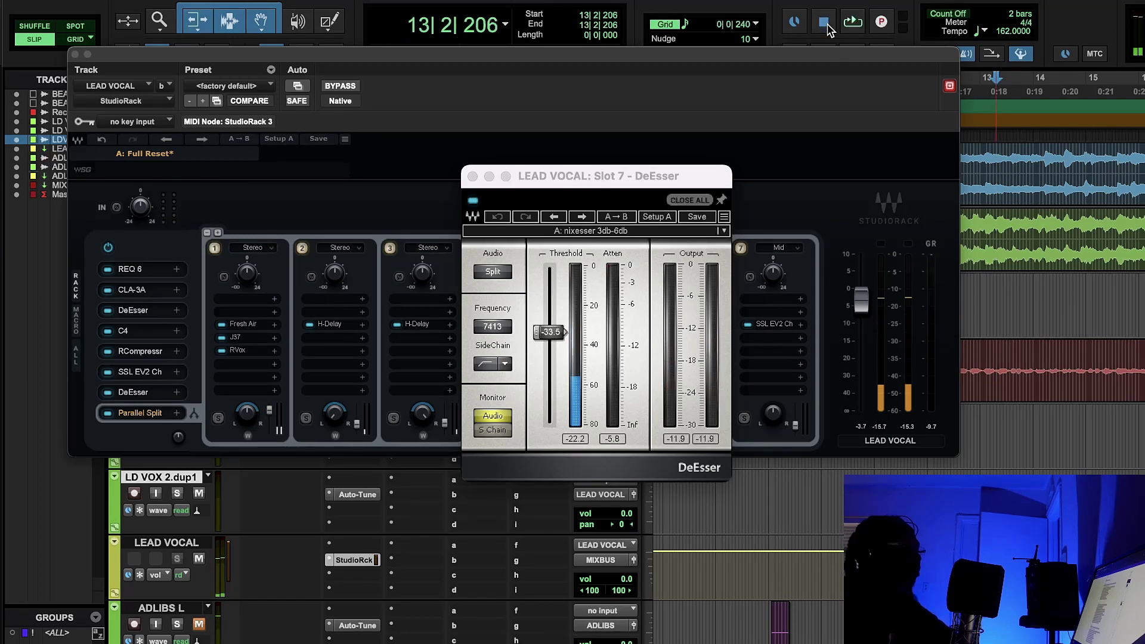
{"action": "left_click", "coordinate": [472, 176]}
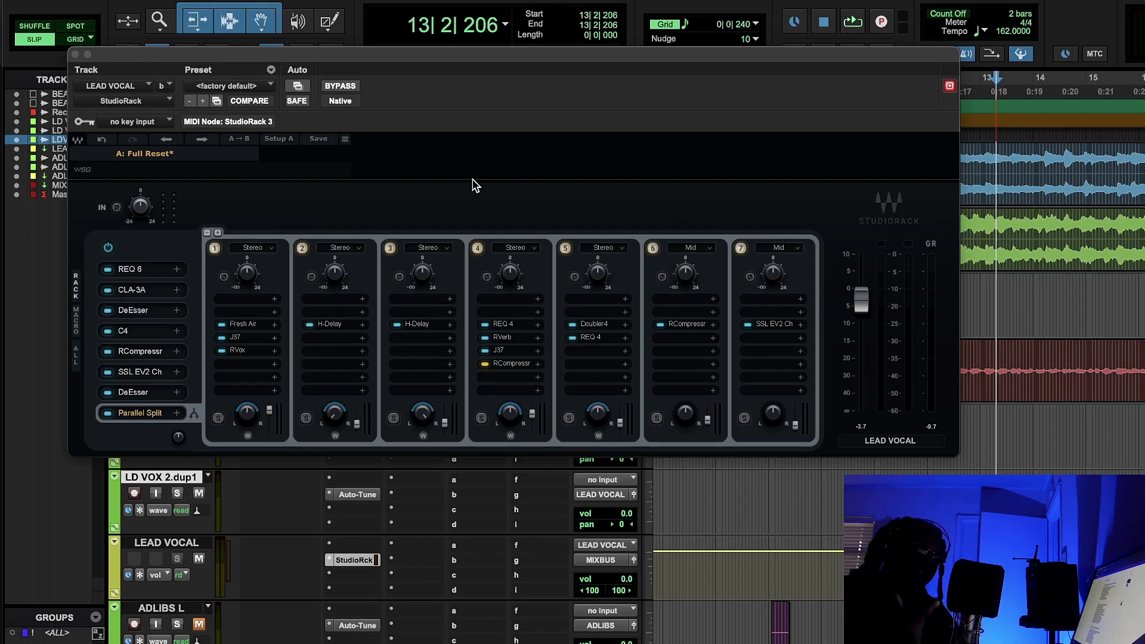
- Open Fresh Air in the first parallel split, audition it against bypass during playback, then close it and stop playback
{"action": "double_click", "coordinate": [245, 324]}
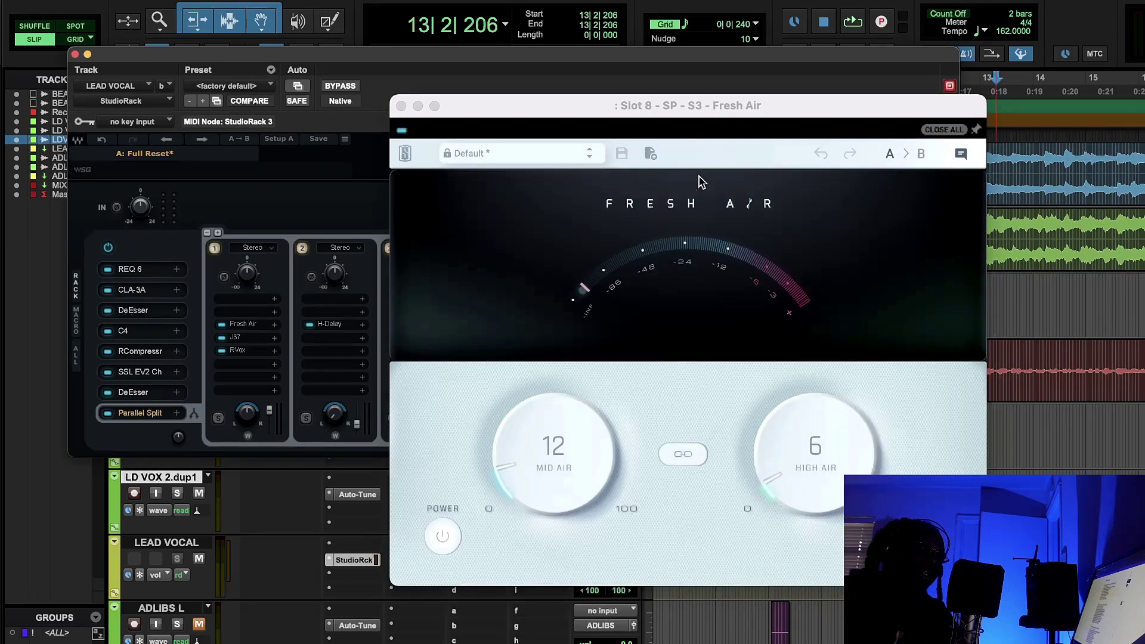
{"action": "left_click_drag", "start_coordinate": [685, 96], "coordinate": [433, 29]}
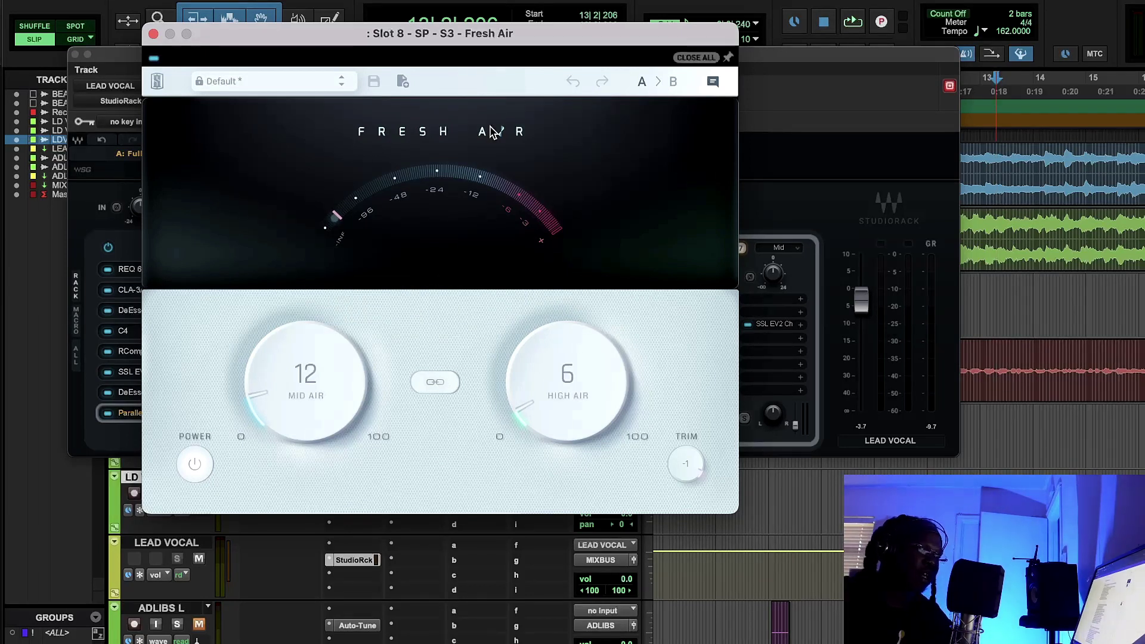
{"action": "left_click", "coordinate": [854, 24]}
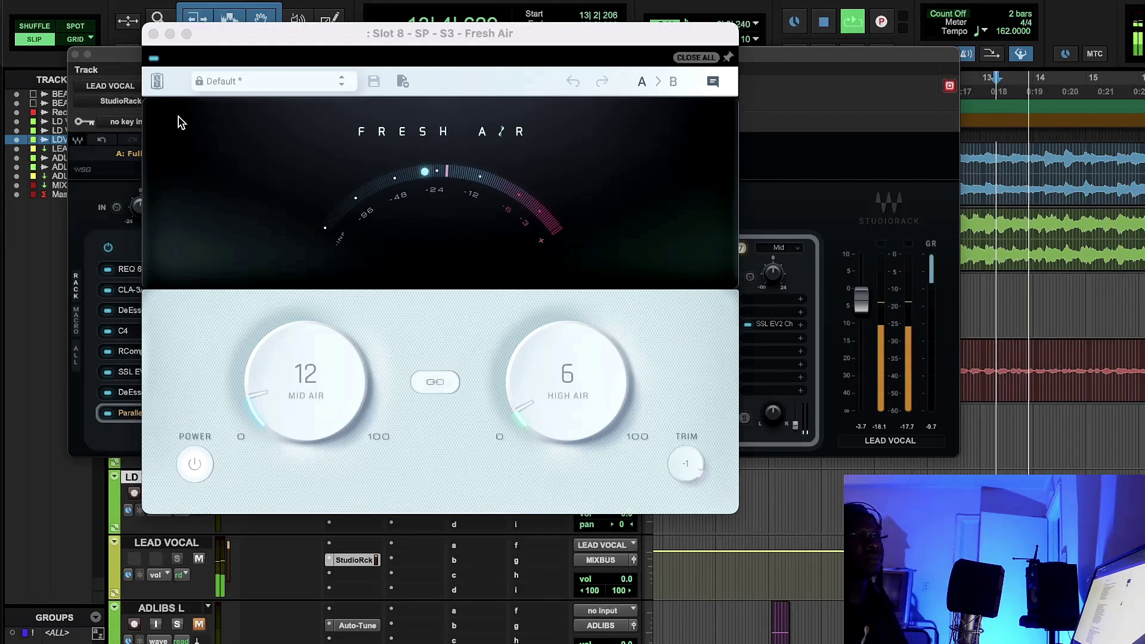
{"action": "left_click", "coordinate": [153, 58]}
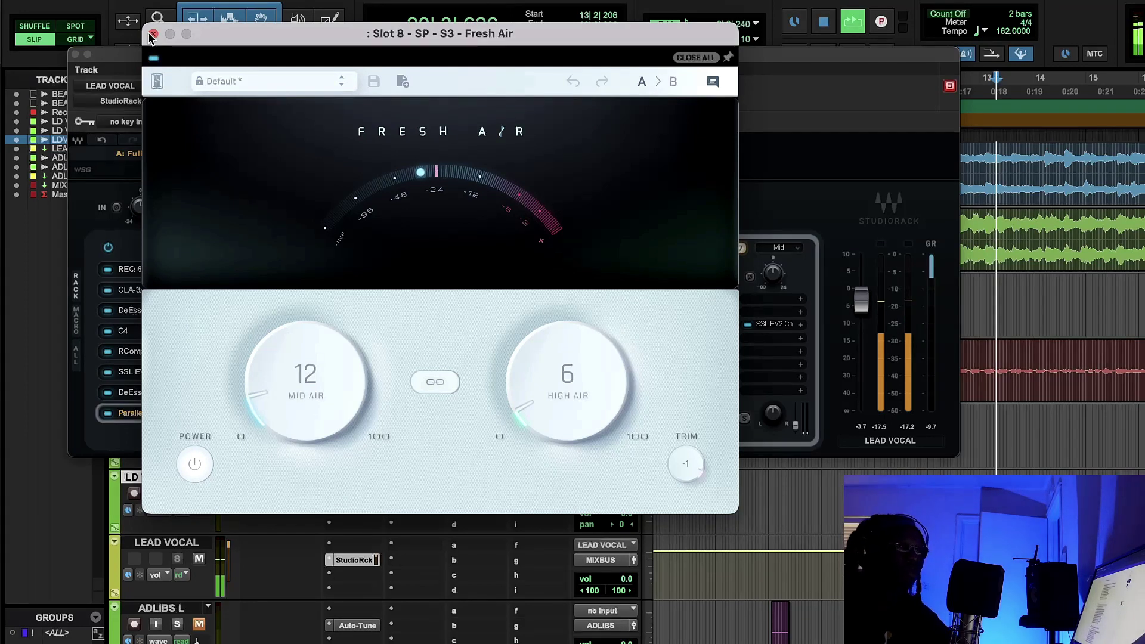
{"action": "left_click", "coordinate": [153, 34]}
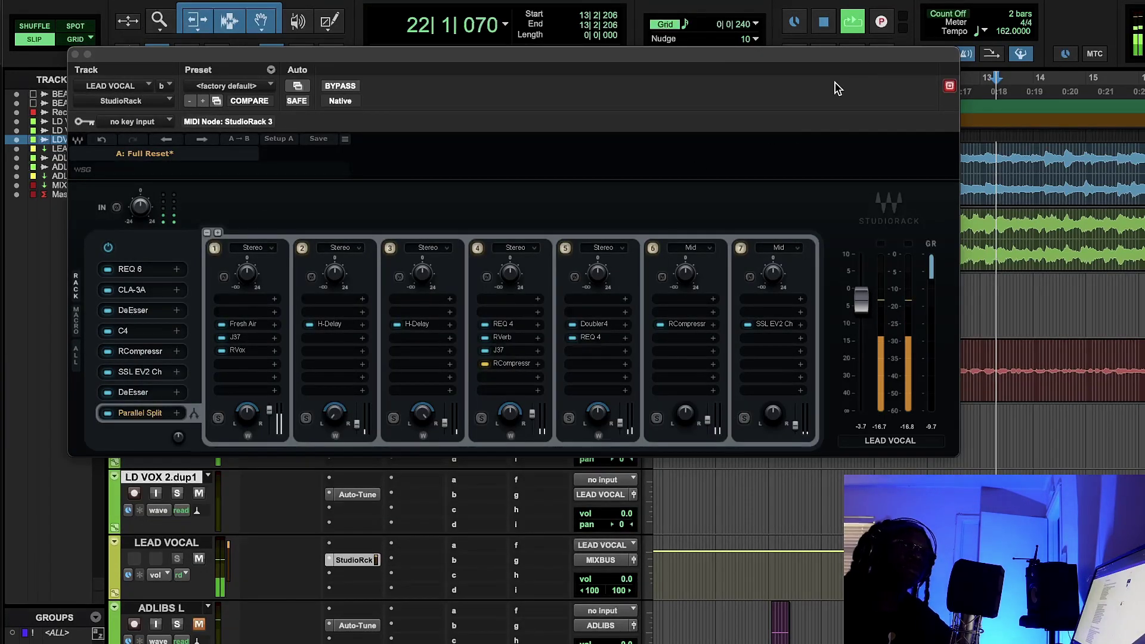
{"action": "left_click", "coordinate": [827, 23]}
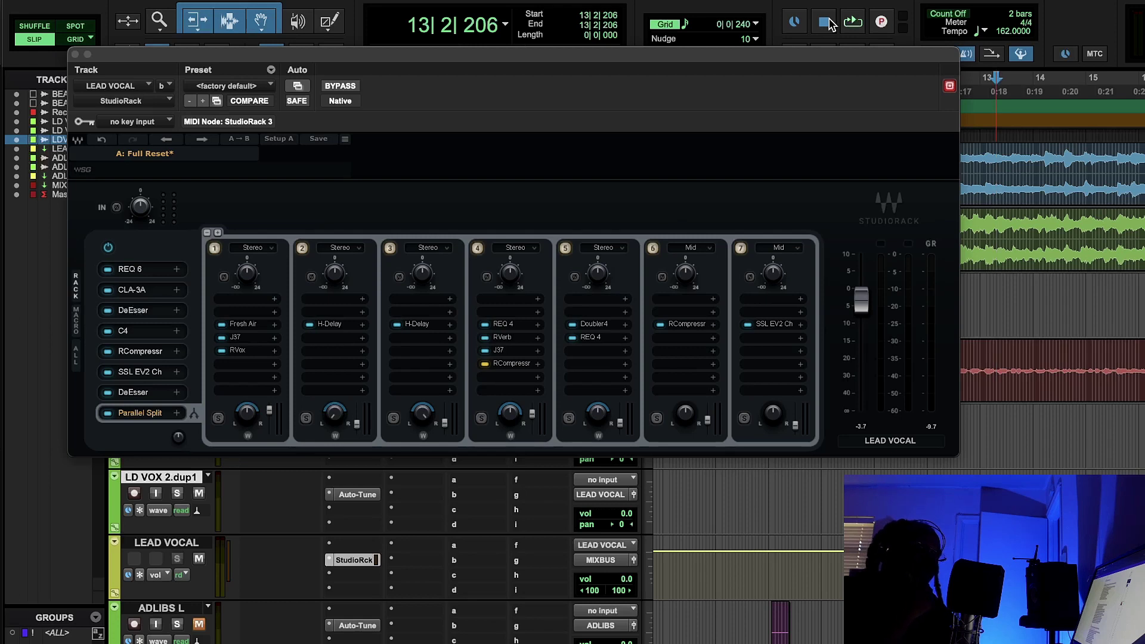
- Check the slot 6 SSL EV2 Channel briefly, and replay the vocal comparing Fresh Air with its bypass before closing the plugin
{"action": "left_click", "coordinate": [137, 372]}
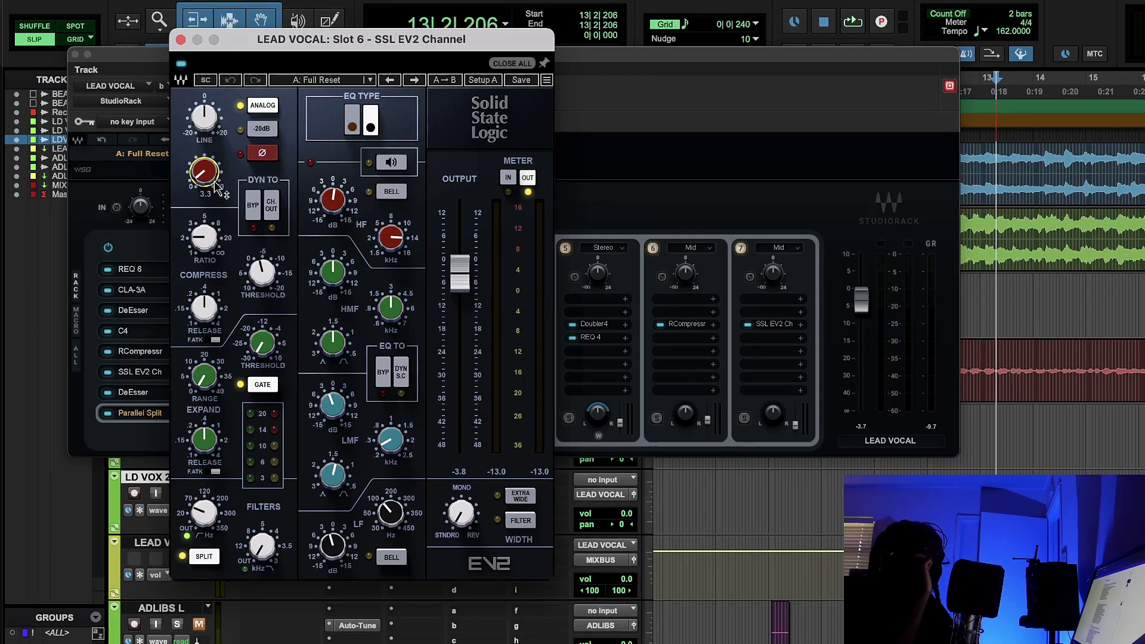
{"action": "left_click", "coordinate": [181, 40]}
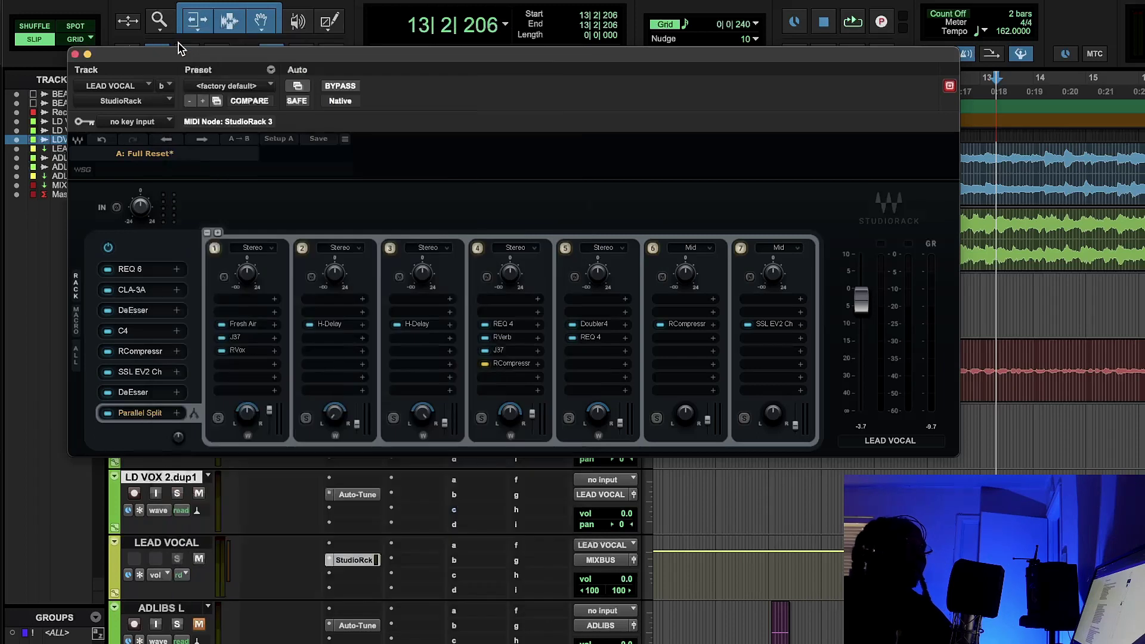
{"action": "left_click", "coordinate": [245, 330]}
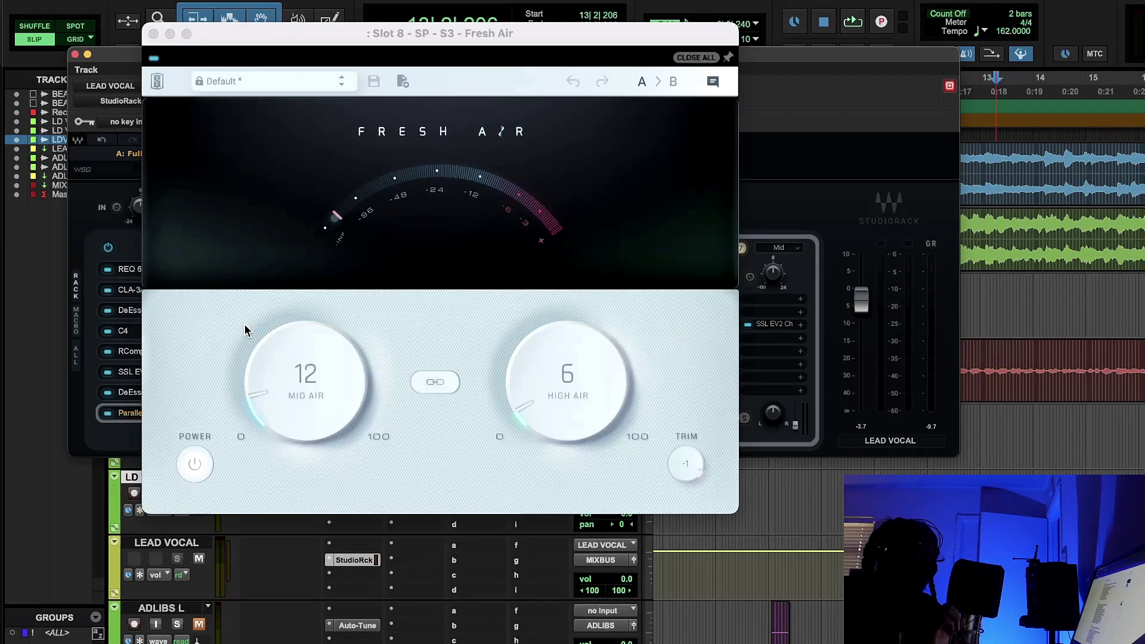
{"action": "key", "text": "space"}
{"action": "left_click", "coordinate": [152, 60]}
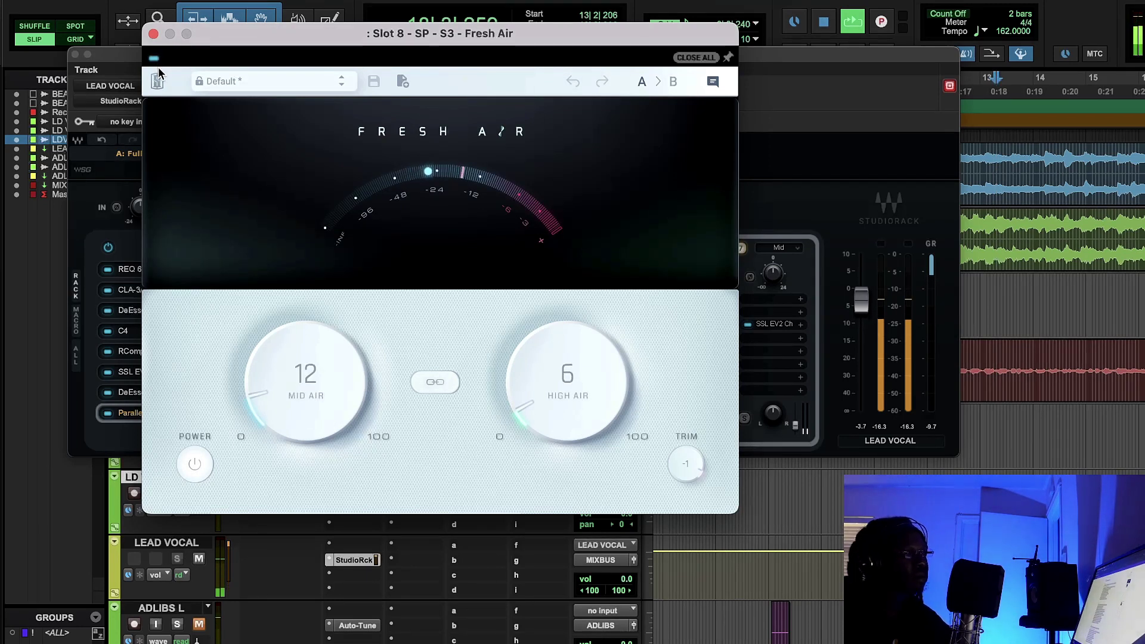
{"action": "left_click", "coordinate": [824, 23]}
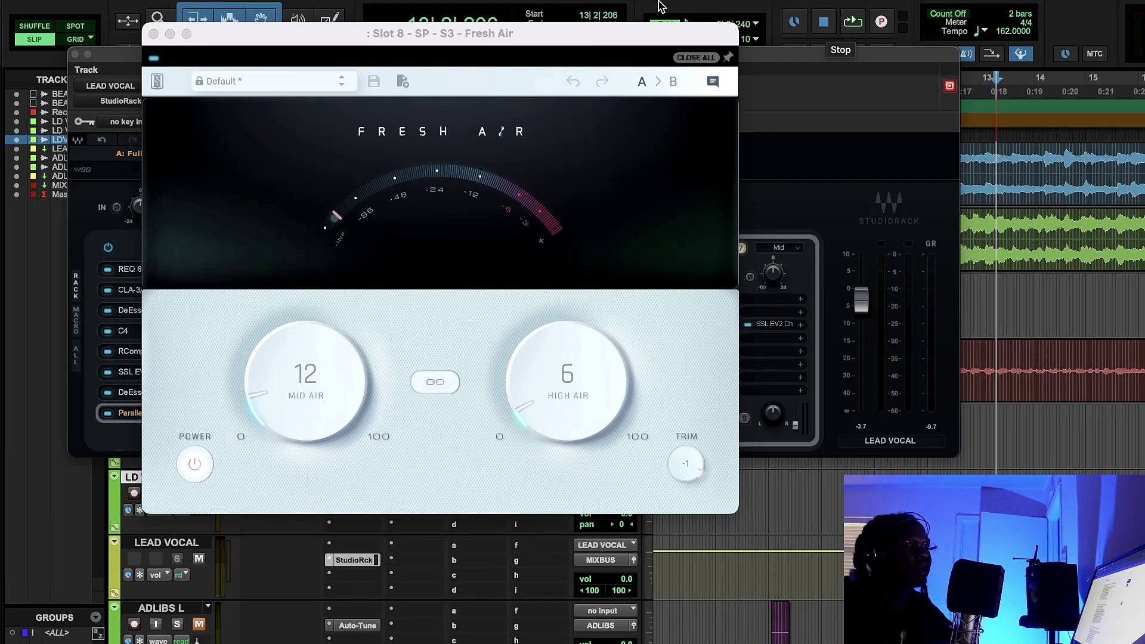
{"action": "left_click_drag", "start_coordinate": [166, 35], "coordinate": [165, 35]}
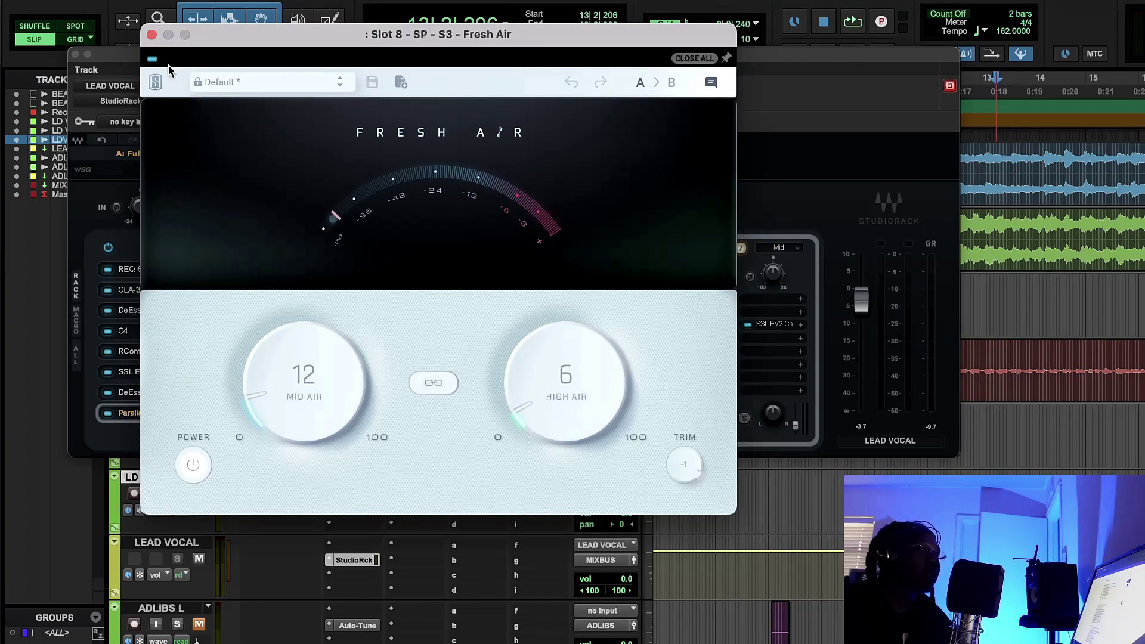
{"action": "left_click", "coordinate": [152, 35]}
- Open the J37 in the first parallel split, try adjusting its Flutter Depth, and undo the change
{"action": "left_click", "coordinate": [237, 338]}
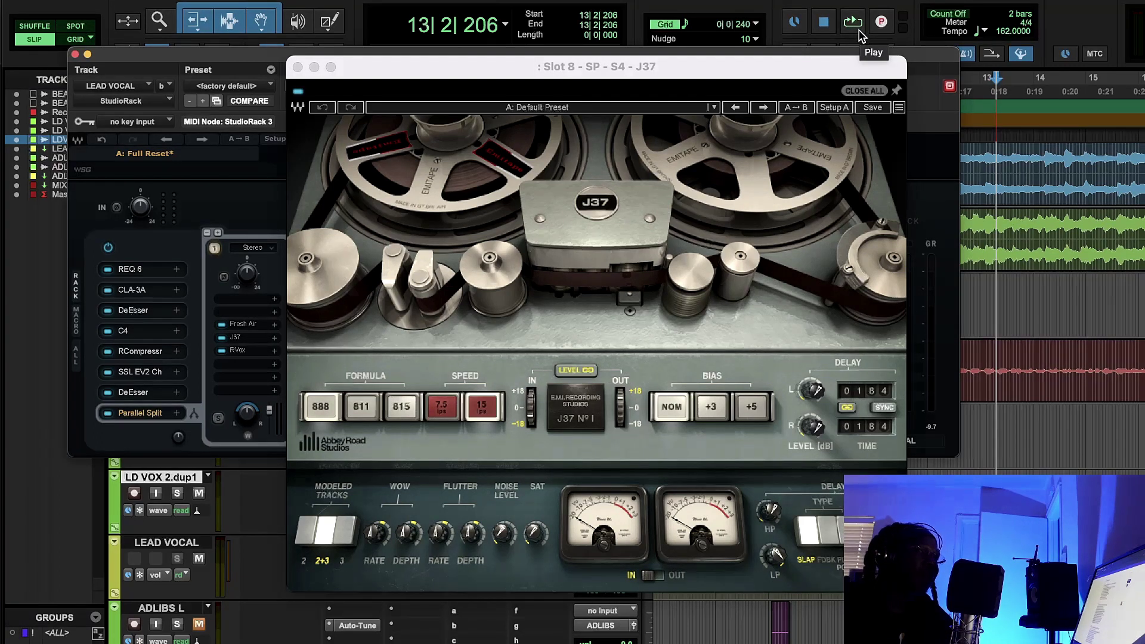
{"action": "left_click", "coordinate": [503, 535]}
{"action": "left_click_drag", "start_coordinate": [469, 534], "coordinate": [469, 531]}
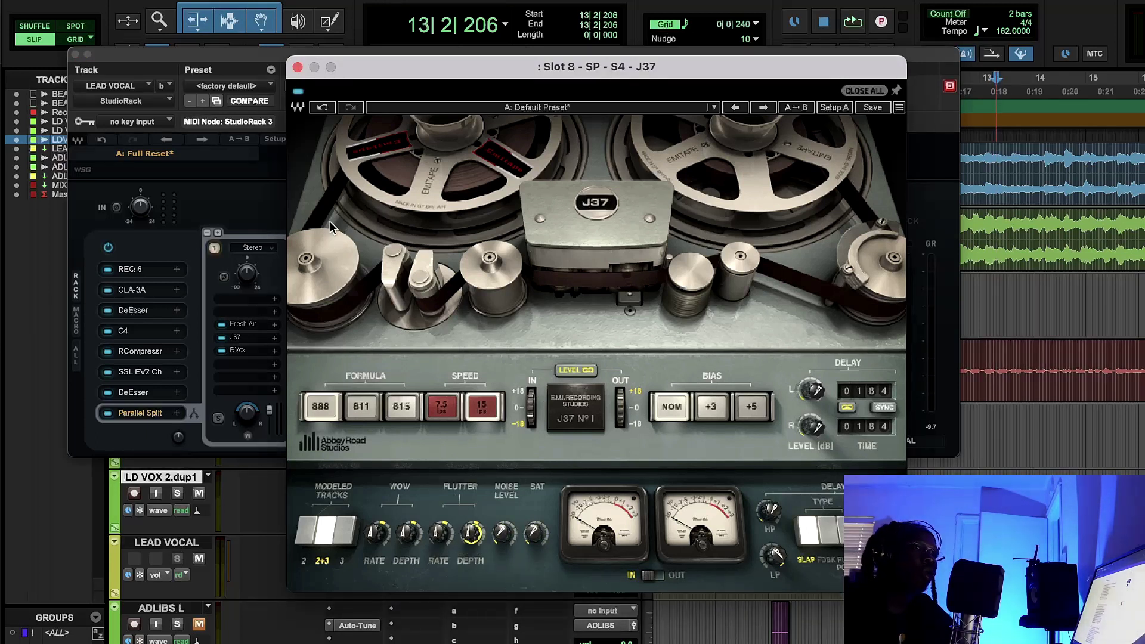
{"action": "left_click", "coordinate": [331, 109]}
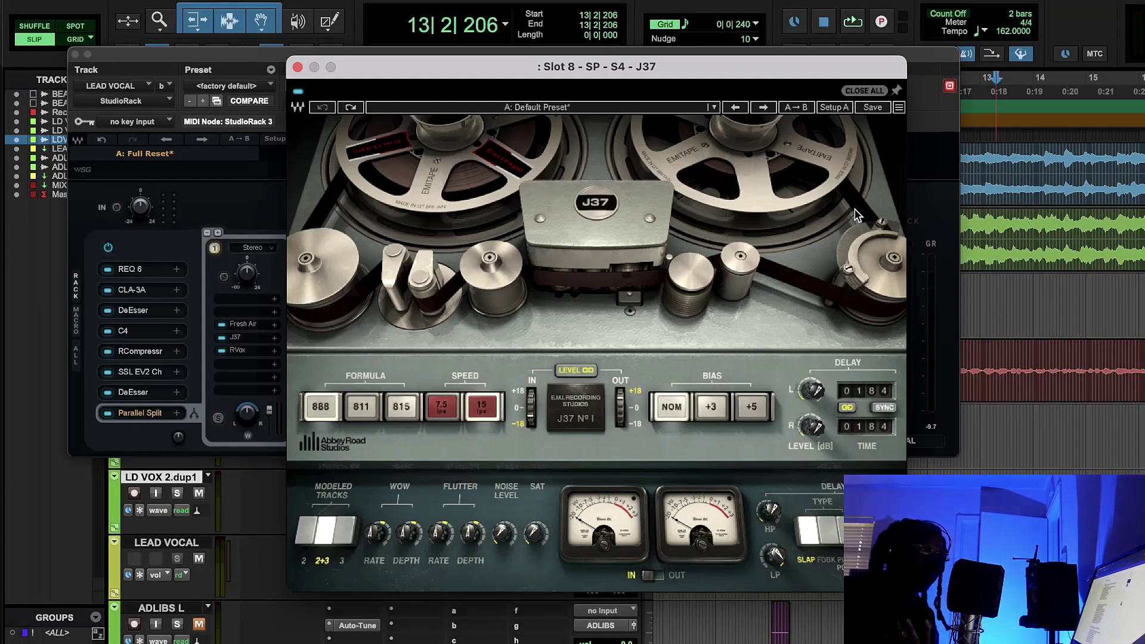
- Play the lead vocal while comparing the J37 with its bypass, and stop playback with the plugin active
{"action": "left_click", "coordinate": [864, 26]}
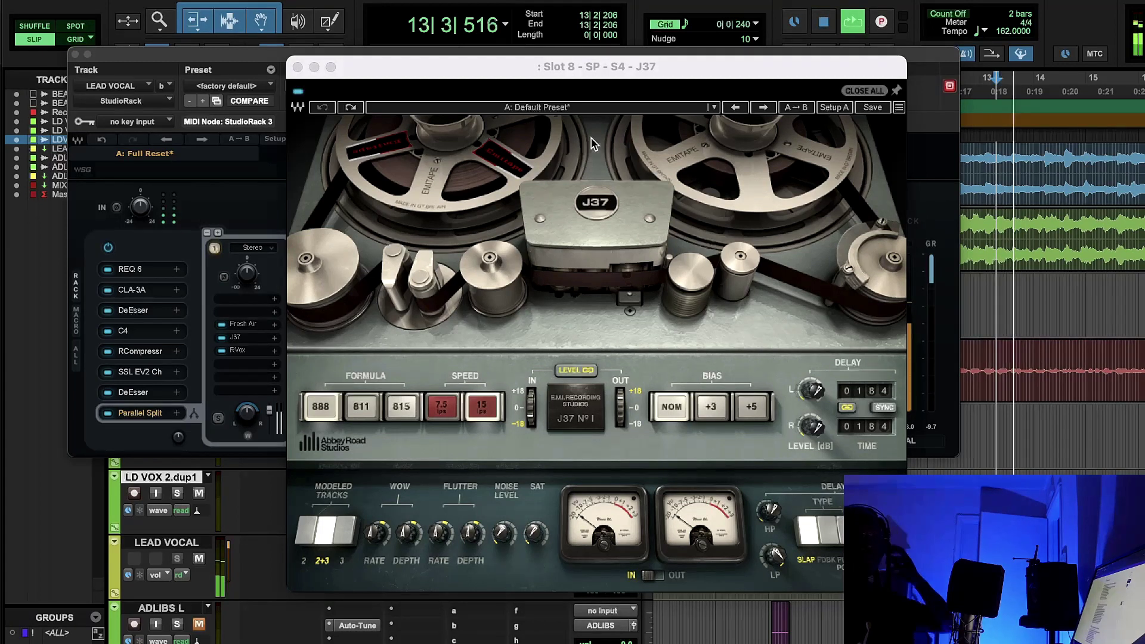
{"action": "left_click", "coordinate": [298, 96]}
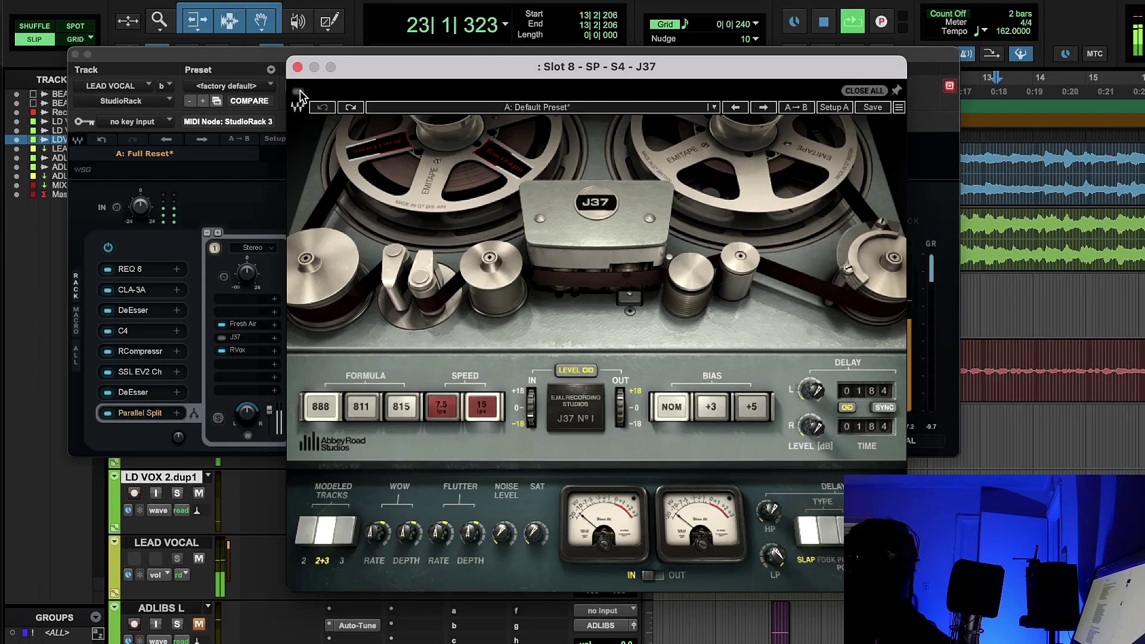
{"action": "left_click", "coordinate": [823, 23]}
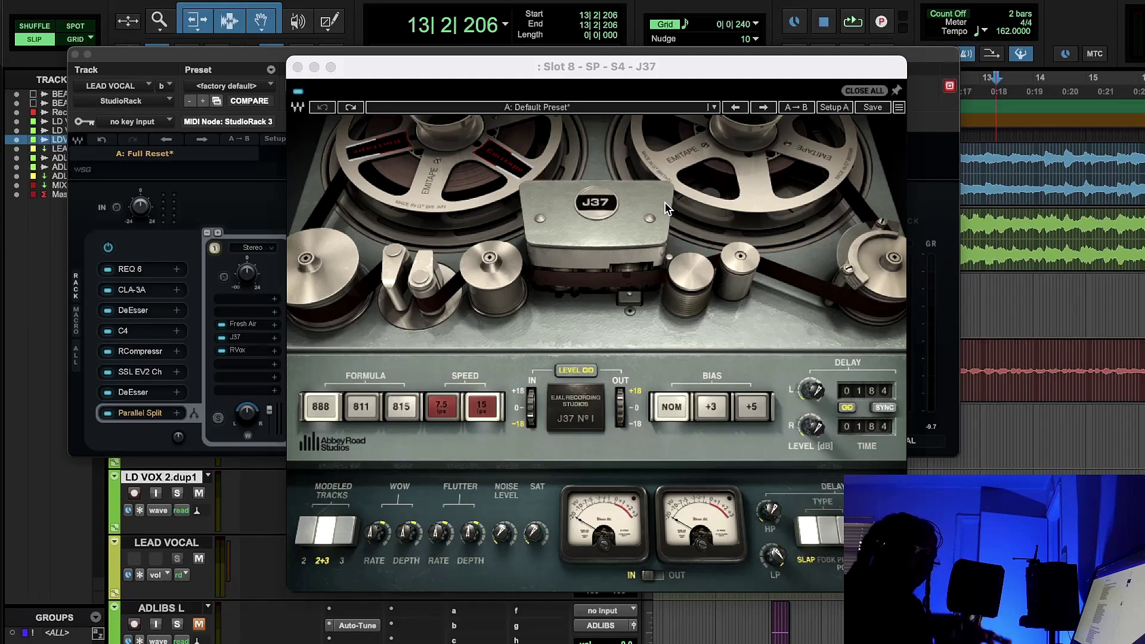
- Inspect the RVox settings in the first parallel split and the H-Delay settings in the second, closing each plugin window
{"action": "left_click", "coordinate": [236, 350]}
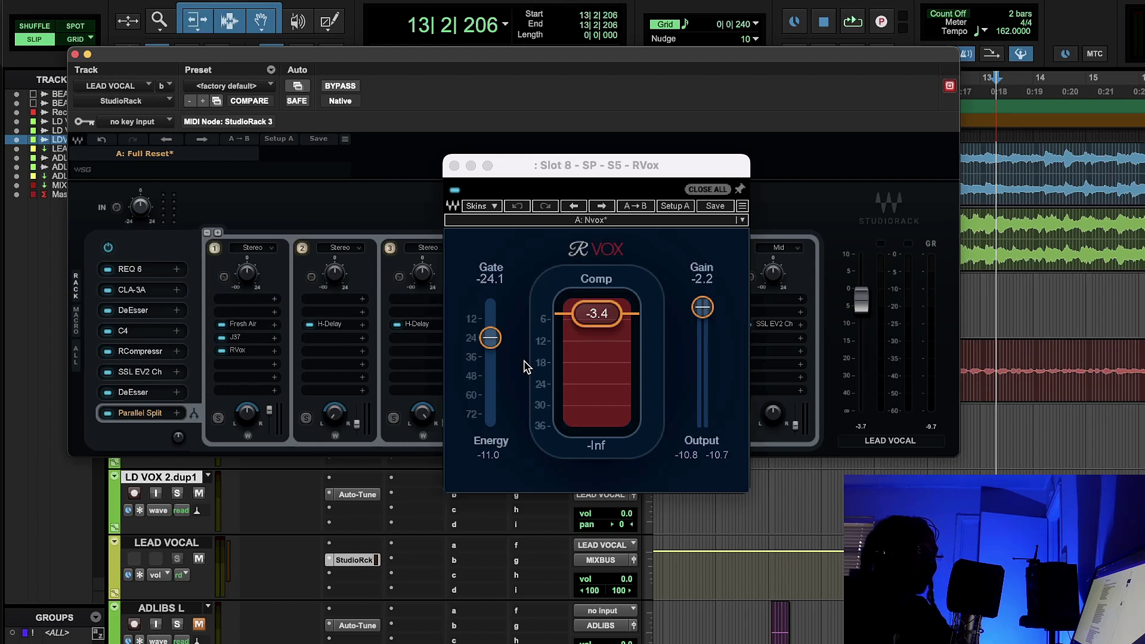
{"action": "left_click", "coordinate": [455, 166]}
{"action": "left_click", "coordinate": [341, 324]}
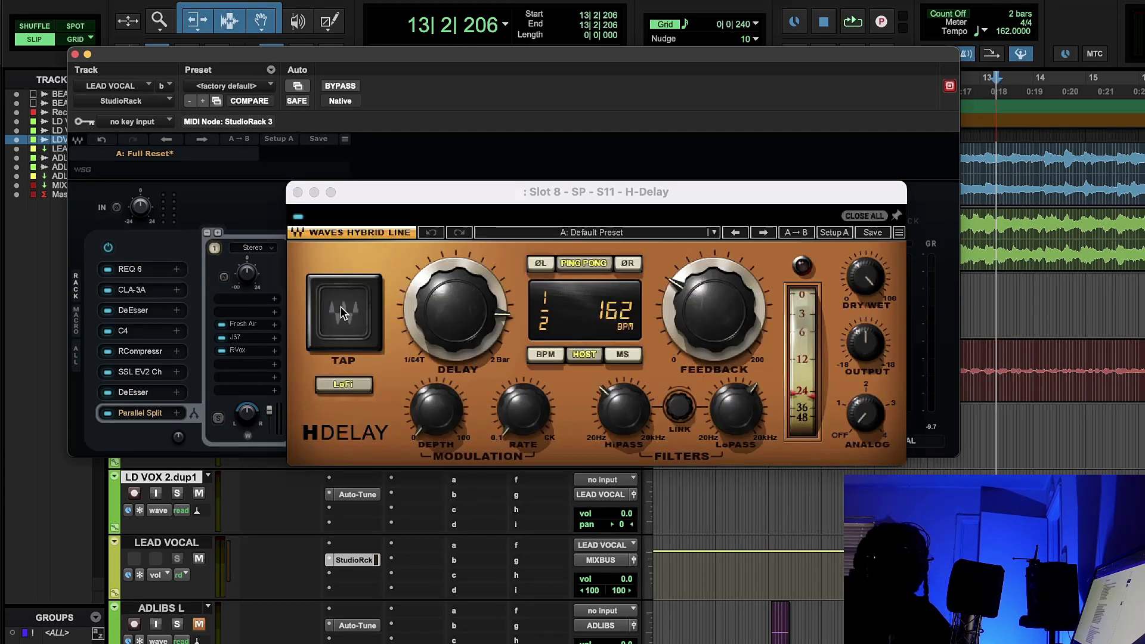
{"action": "left_click", "coordinate": [297, 192]}
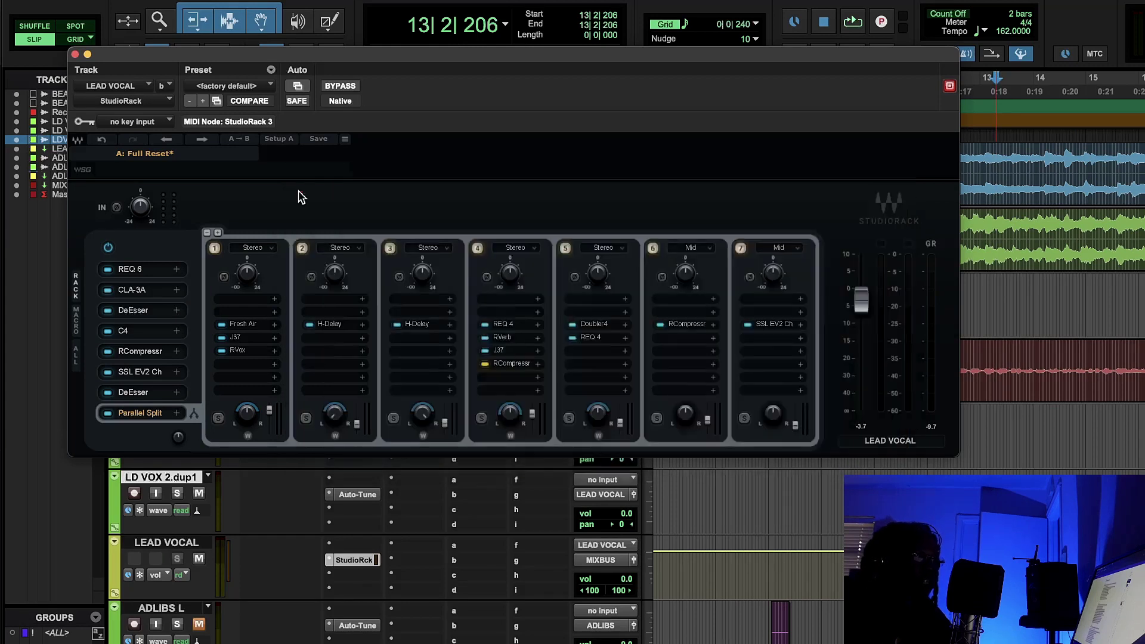
{"action": "left_click", "coordinate": [331, 324]}
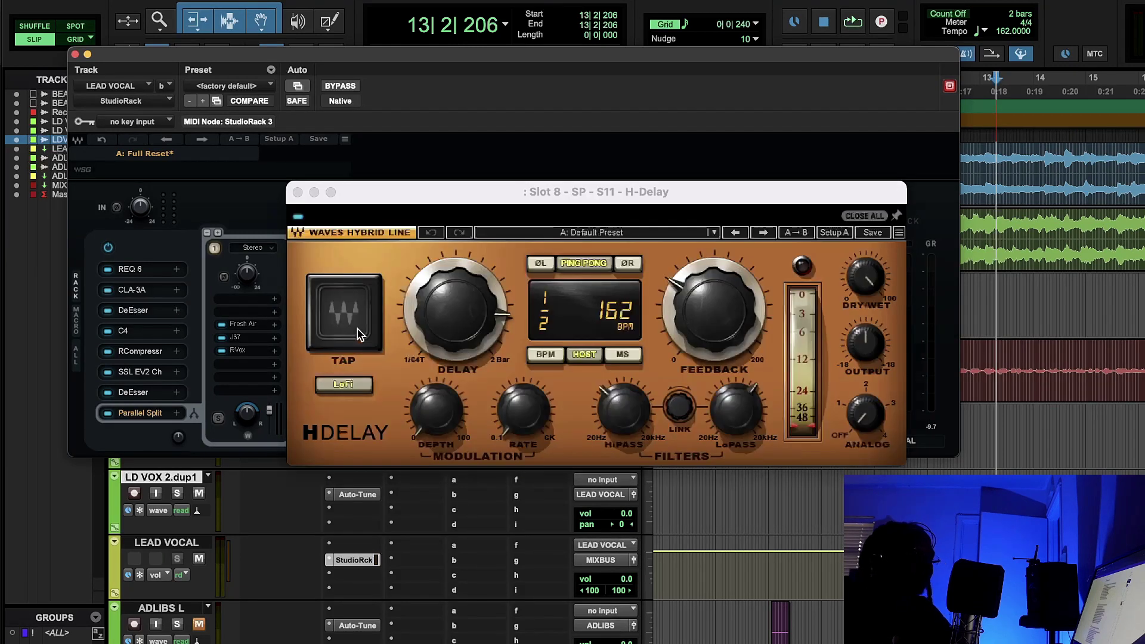
{"action": "left_click", "coordinate": [298, 192]}
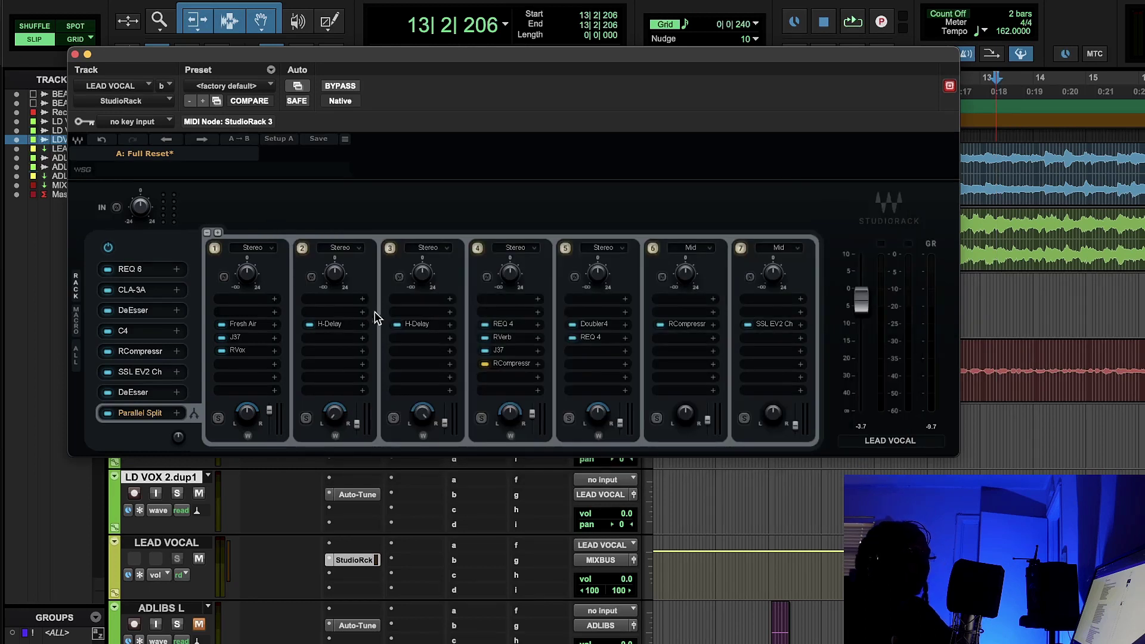
- Inspect the H-Delay settings in the third parallel split, and close both the plugin and the StudioRack window
{"action": "left_click", "coordinate": [425, 323]}
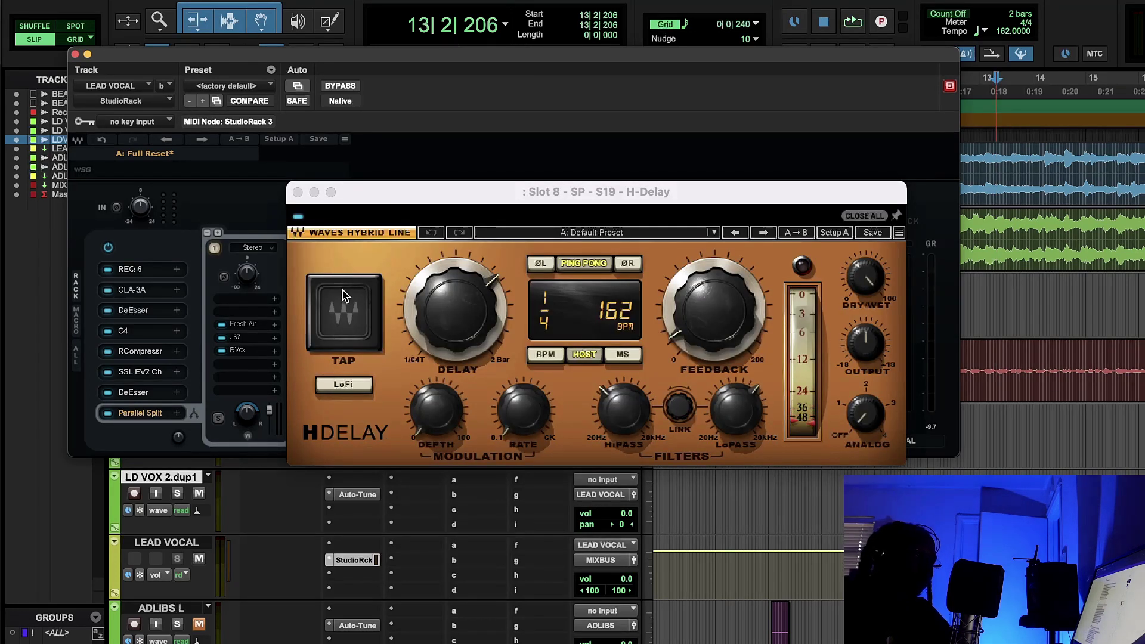
{"action": "left_click_drag", "start_coordinate": [382, 192], "coordinate": [270, 177]}
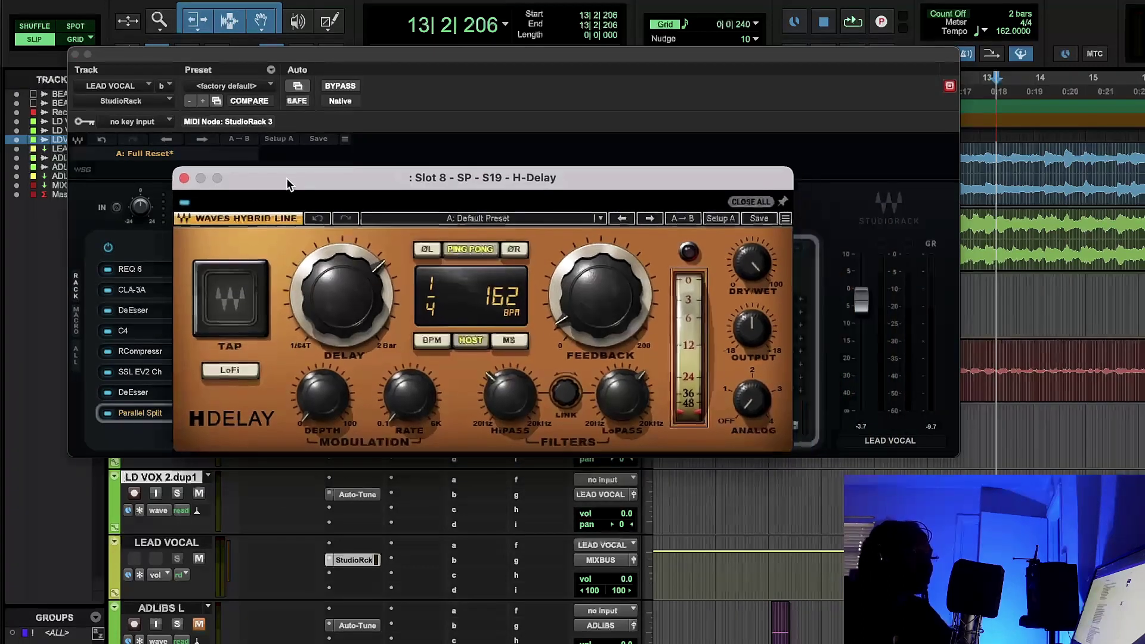
{"action": "left_click", "coordinate": [184, 179]}
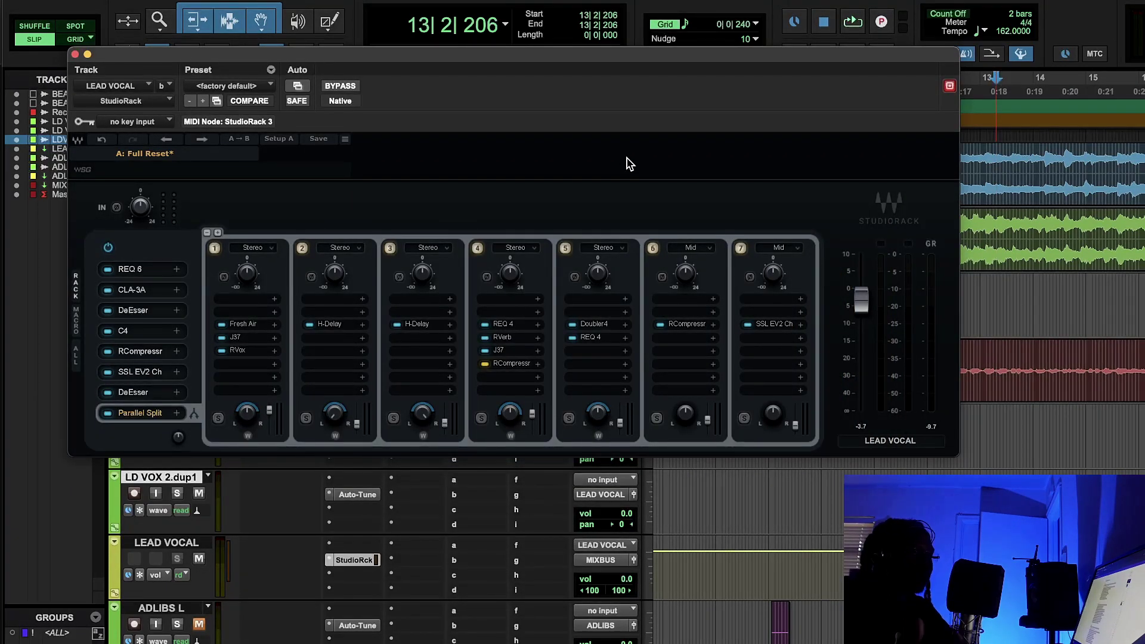
{"action": "left_click", "coordinate": [75, 54]}
- Play the session from about bar 9 with the BEAT track soloed, stop playback, and clear the solo
{"action": "left_click", "coordinate": [177, 166]}
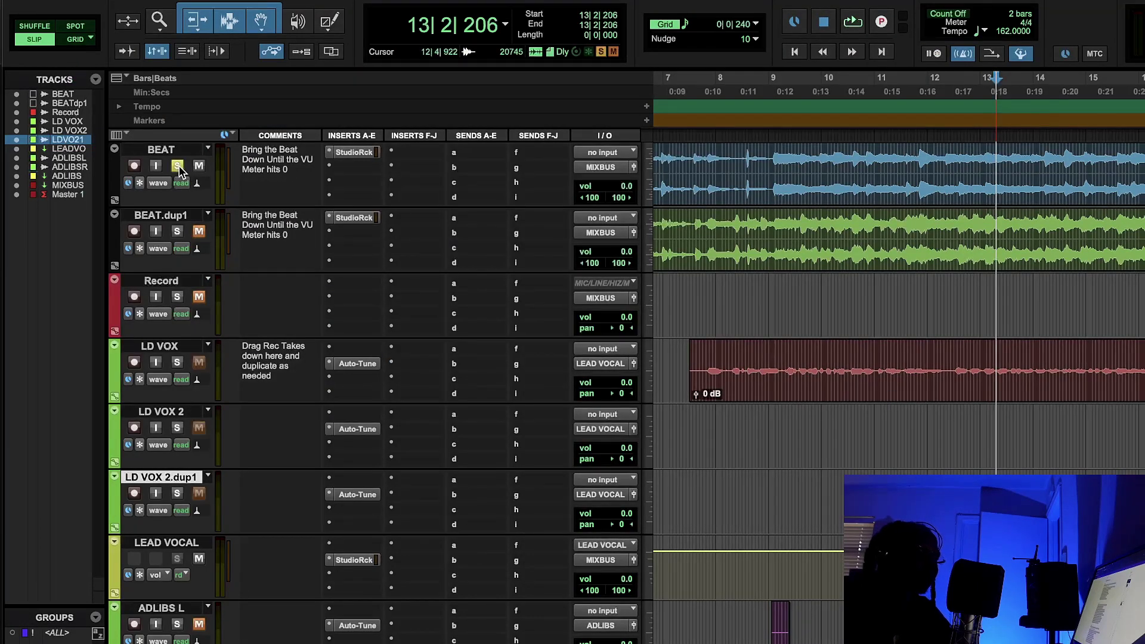
{"action": "left_click", "coordinate": [772, 82]}
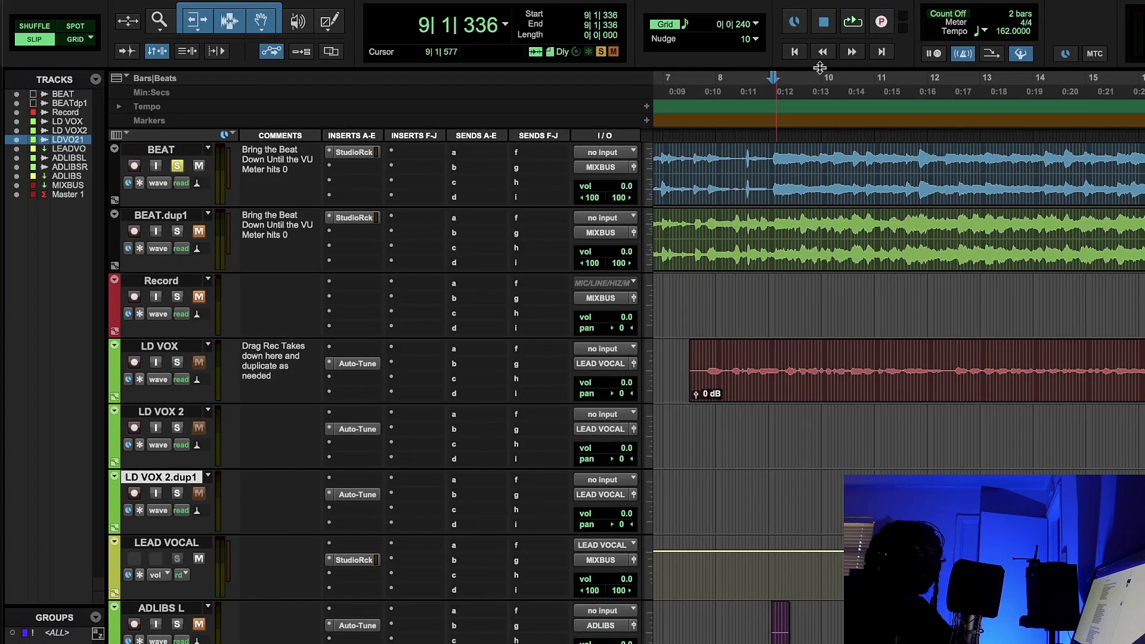
{"action": "left_click", "coordinate": [853, 22]}
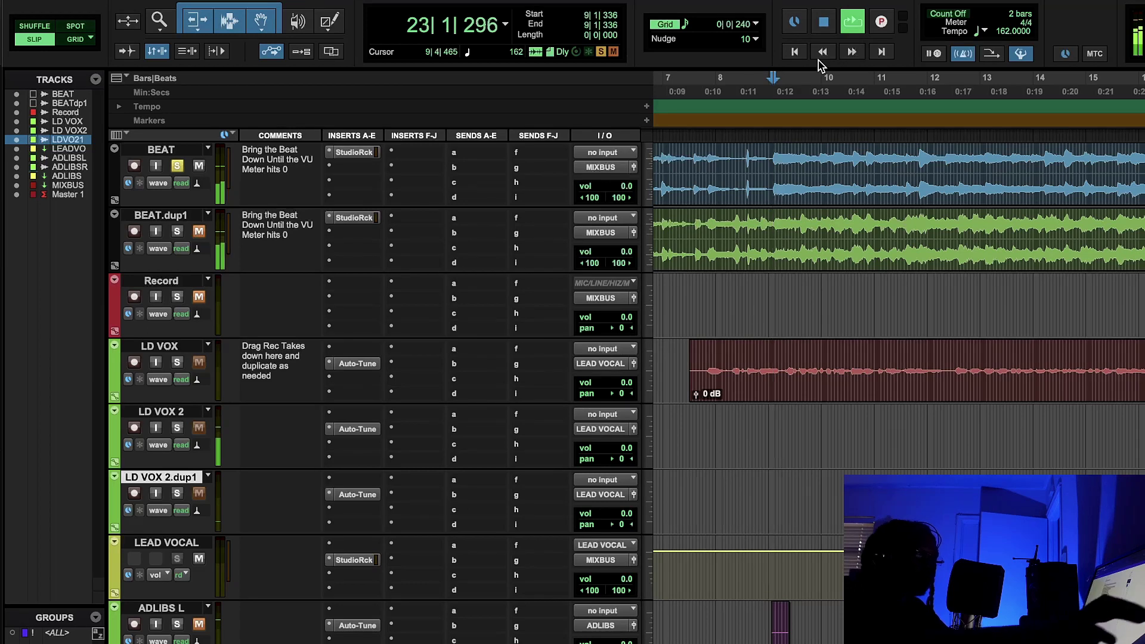
{"action": "key", "text": "super+bracketleft"}
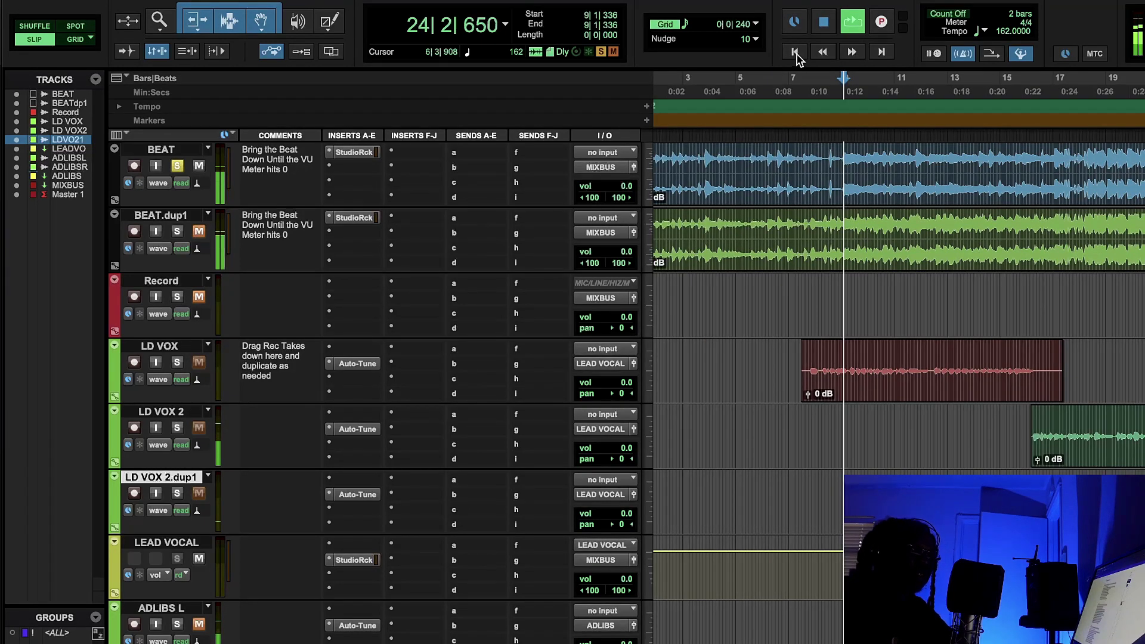
{"action": "left_click", "coordinate": [824, 24]}
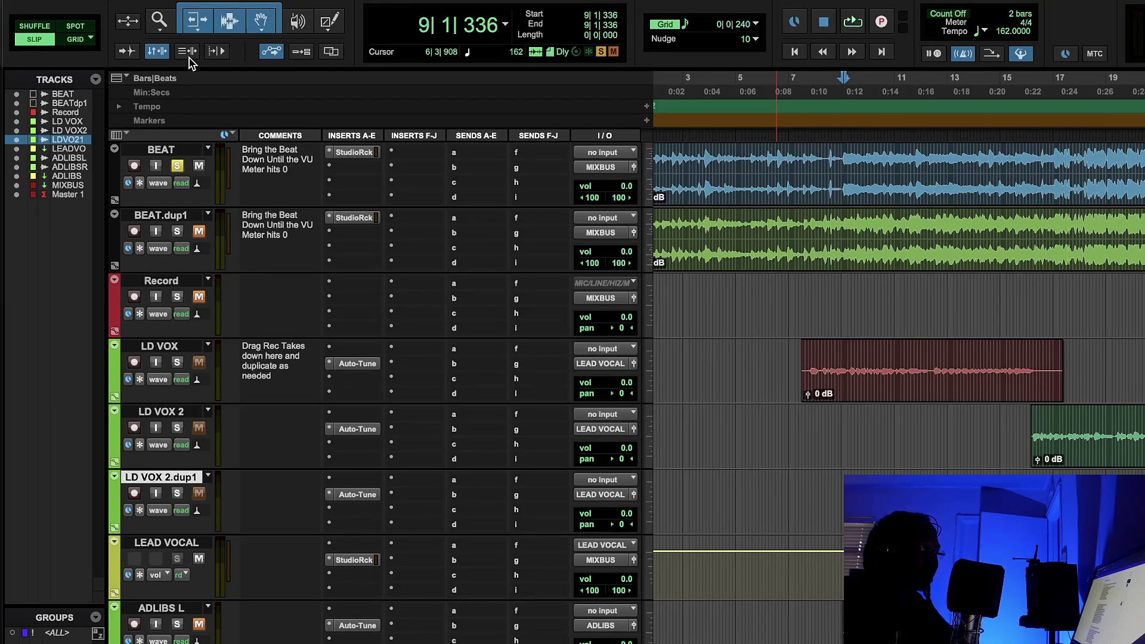
{"action": "left_click", "coordinate": [177, 166]}
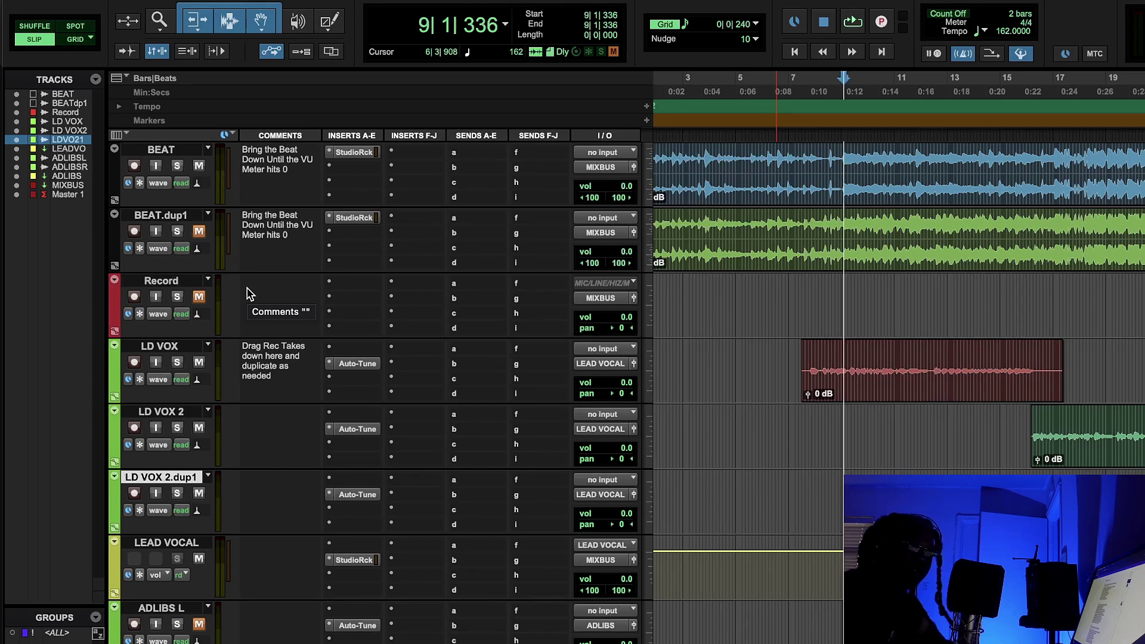
- Reopen the lead vocal's StudioRack and inspect the REQ 4 and RVerb settings in the fourth parallel split, closing each plugin window
{"action": "left_click", "coordinate": [354, 560]}
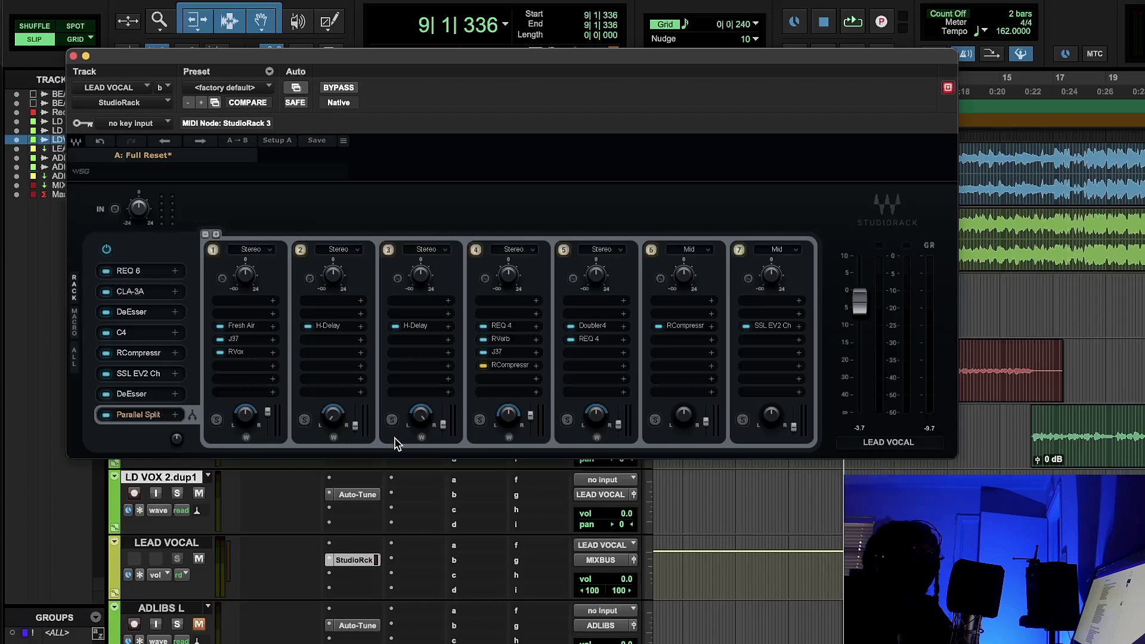
{"action": "left_click", "coordinate": [497, 328]}
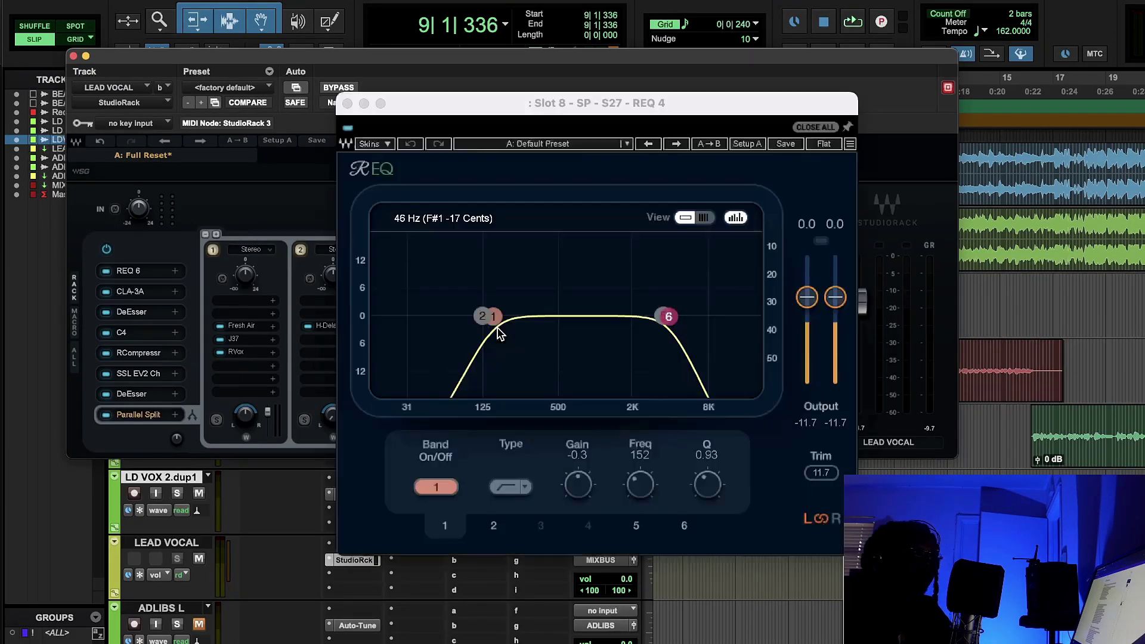
{"action": "left_click", "coordinate": [347, 102]}
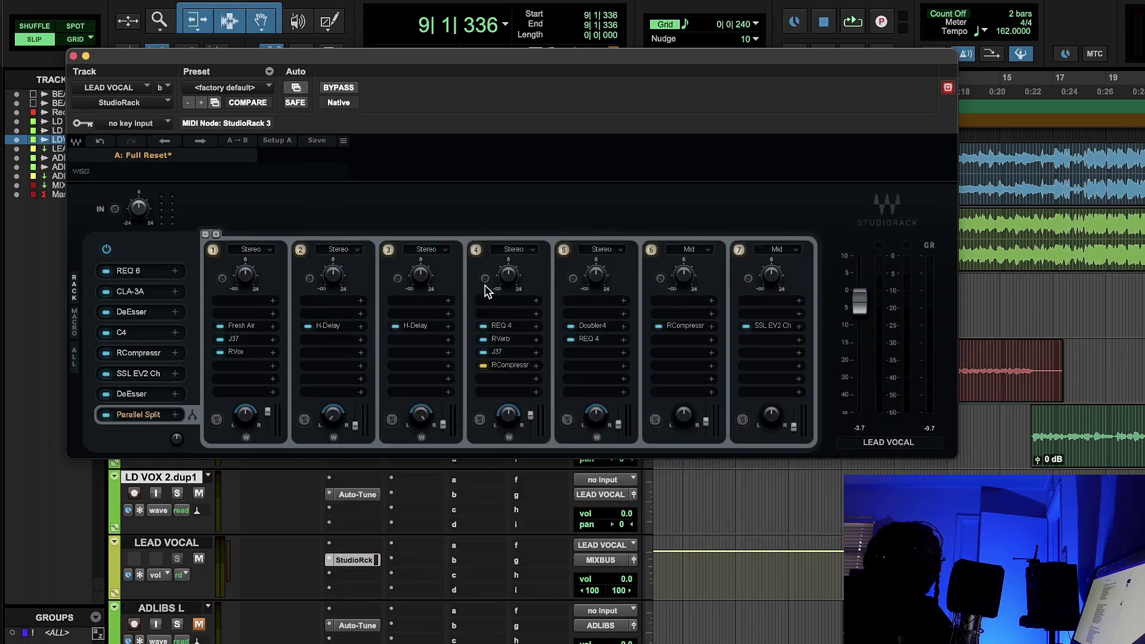
{"action": "left_click", "coordinate": [504, 337]}
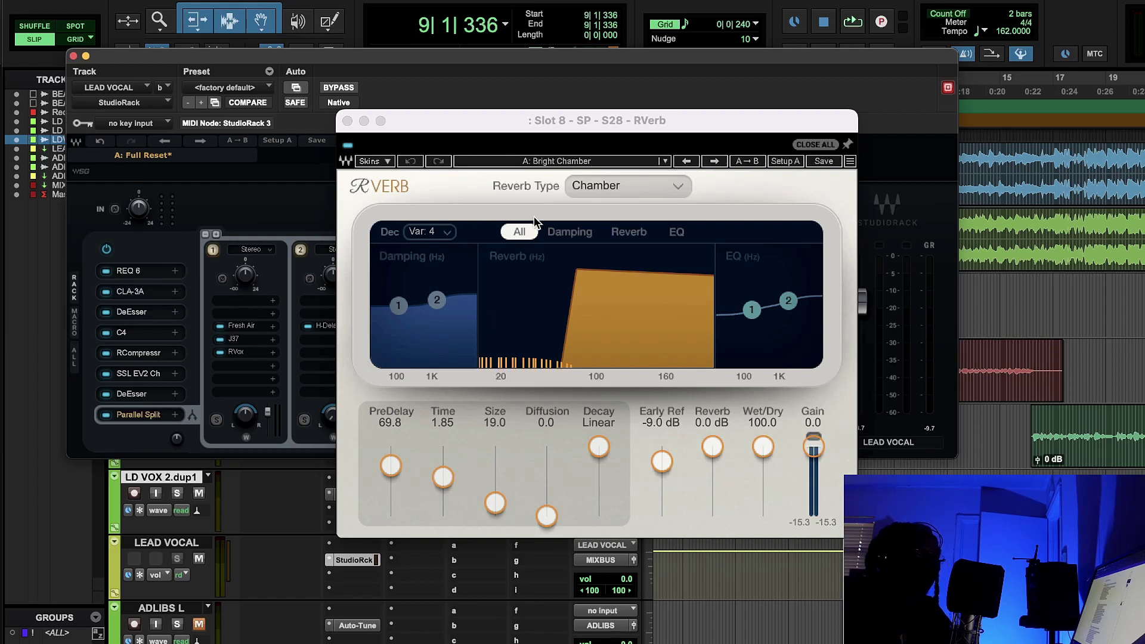
{"action": "left_click", "coordinate": [346, 121]}
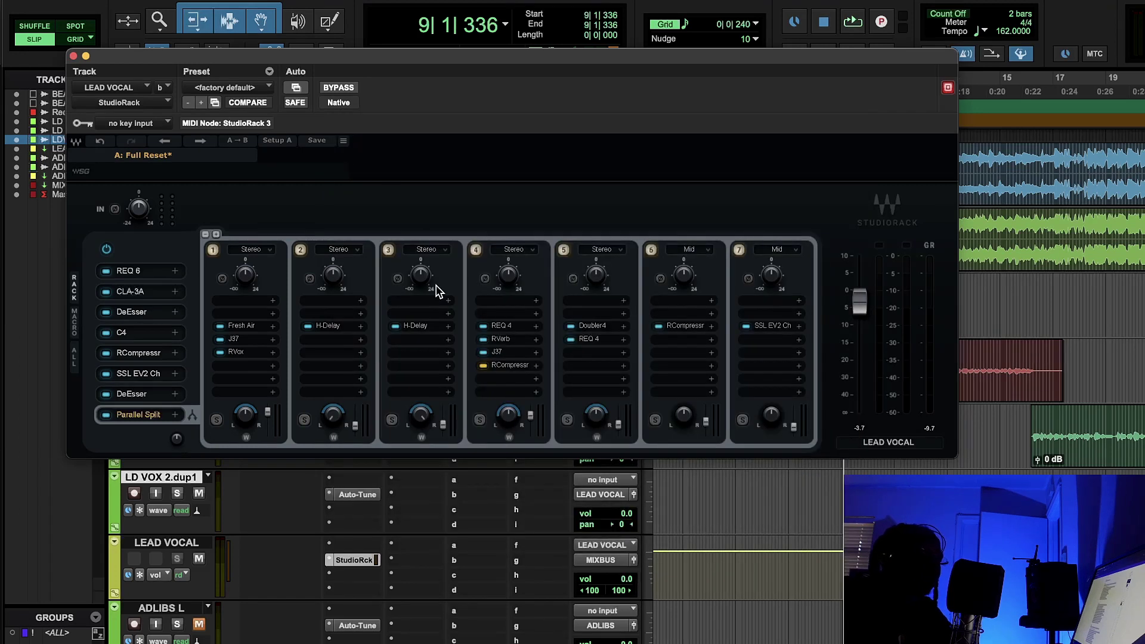
- Inspect the J37 and RCompressor settings in the fourth parallel split, closing each plugin window
{"action": "left_click", "coordinate": [498, 352]}
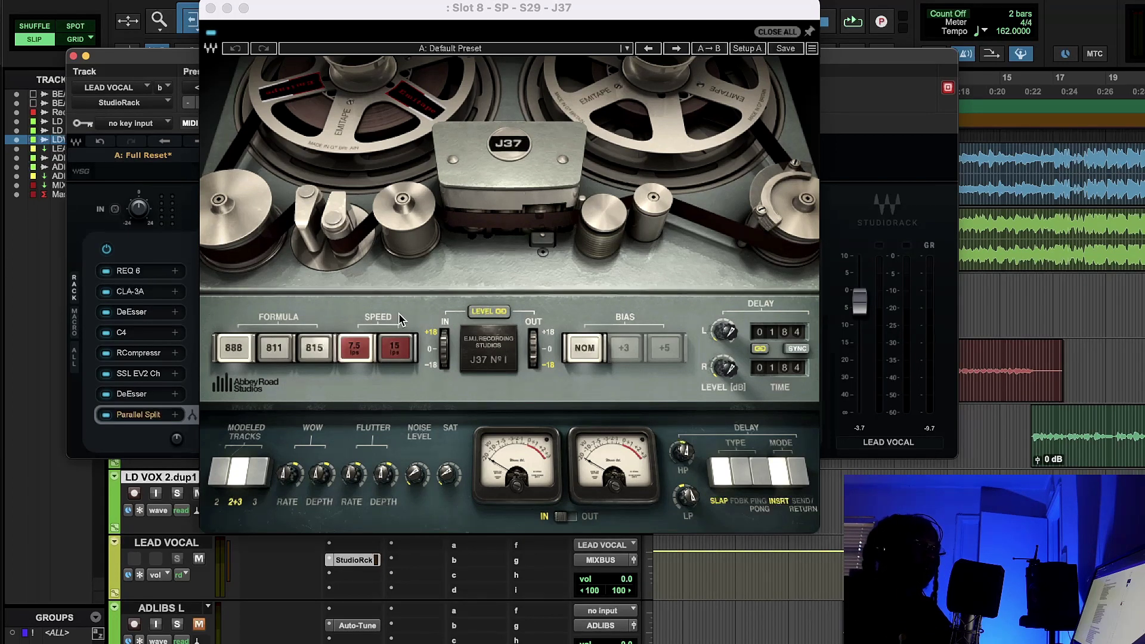
{"action": "left_click", "coordinate": [209, 8]}
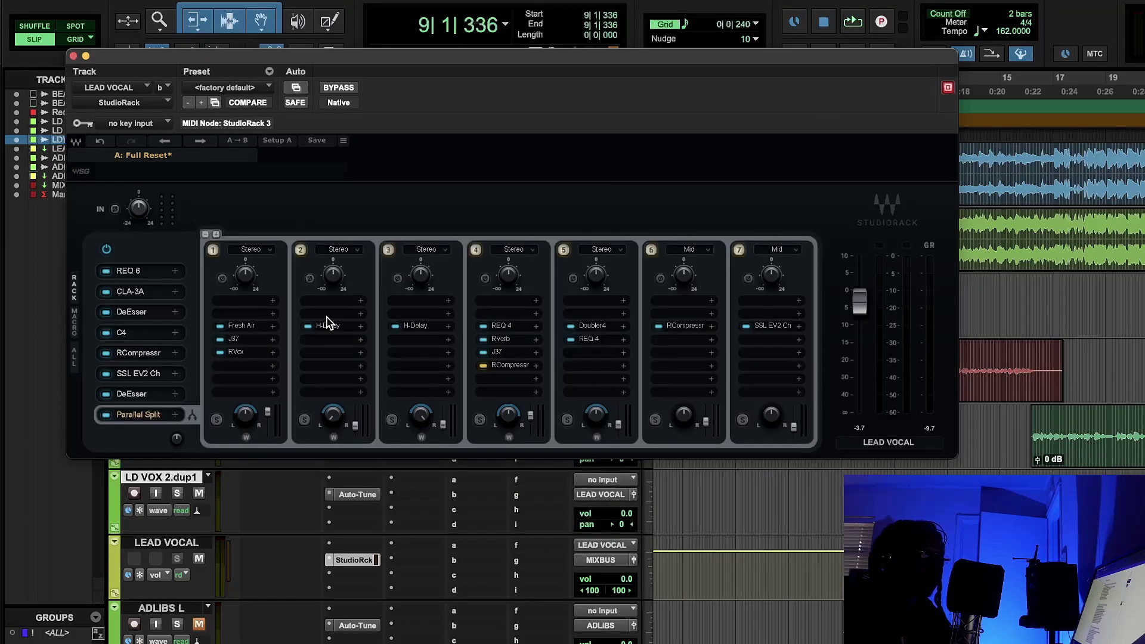
{"action": "left_click", "coordinate": [503, 370]}
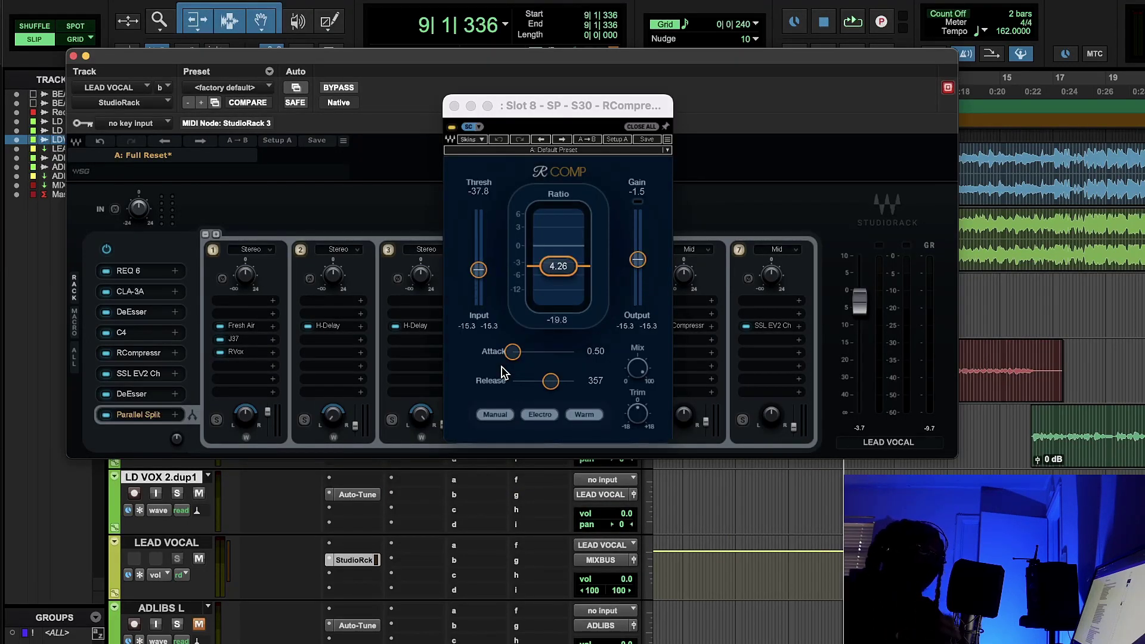
{"action": "left_click", "coordinate": [455, 106]}
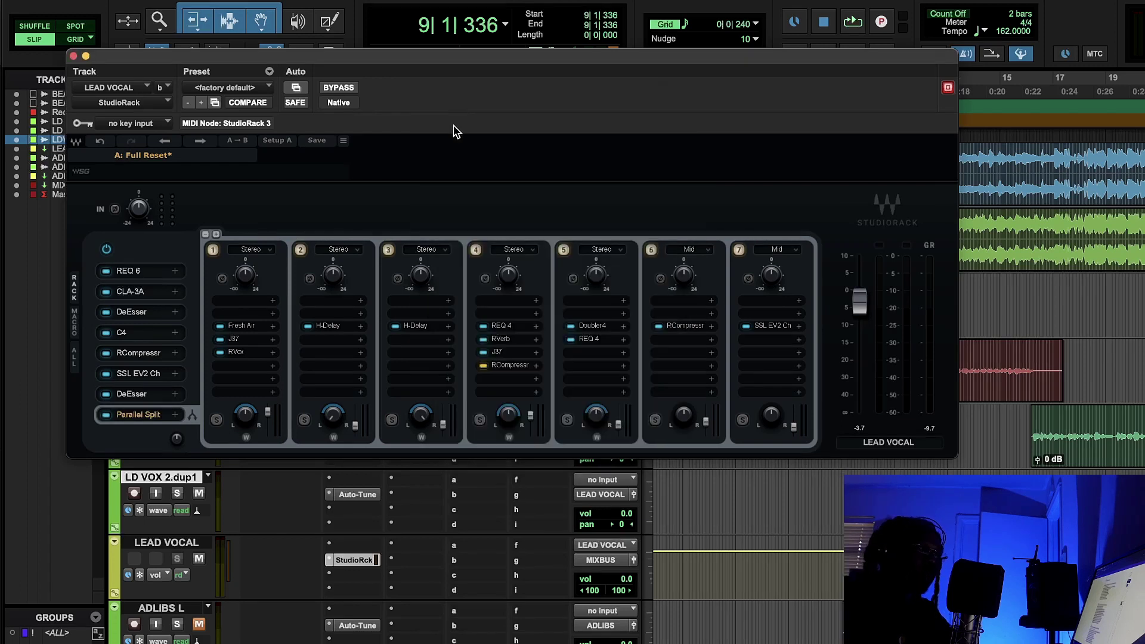
- Reopen the fourth split's J37, adjust its tape modulation controls slightly, and close the plugin
{"action": "left_click", "coordinate": [498, 353]}
{"action": "left_click_drag", "start_coordinate": [352, 480], "coordinate": [354, 475]}
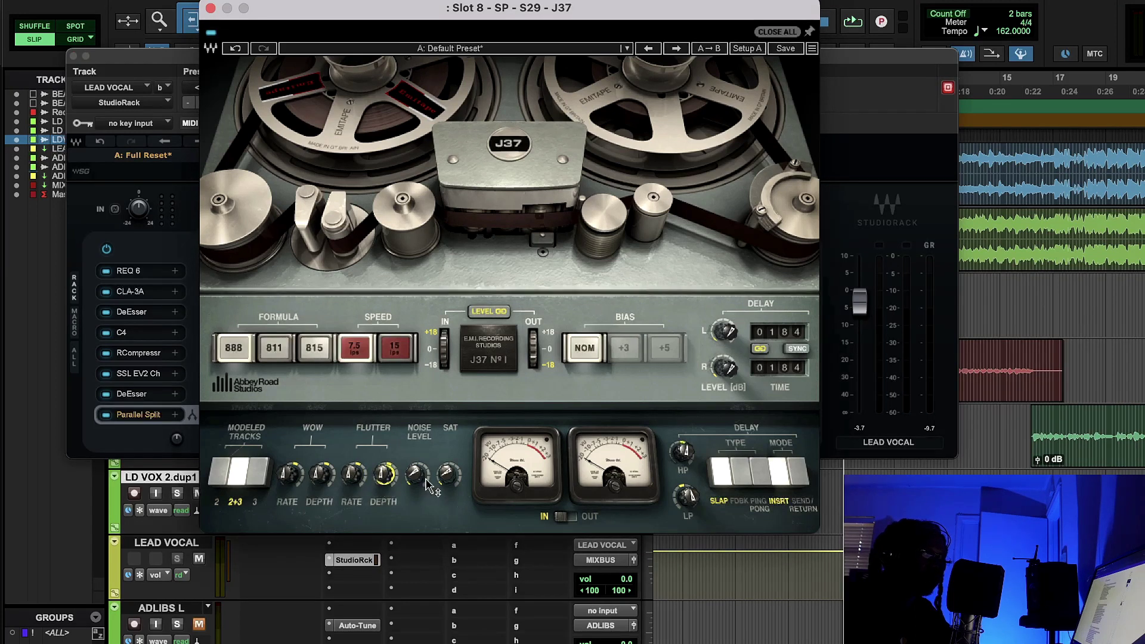
{"action": "mouse_move", "coordinate": [322, 477]}
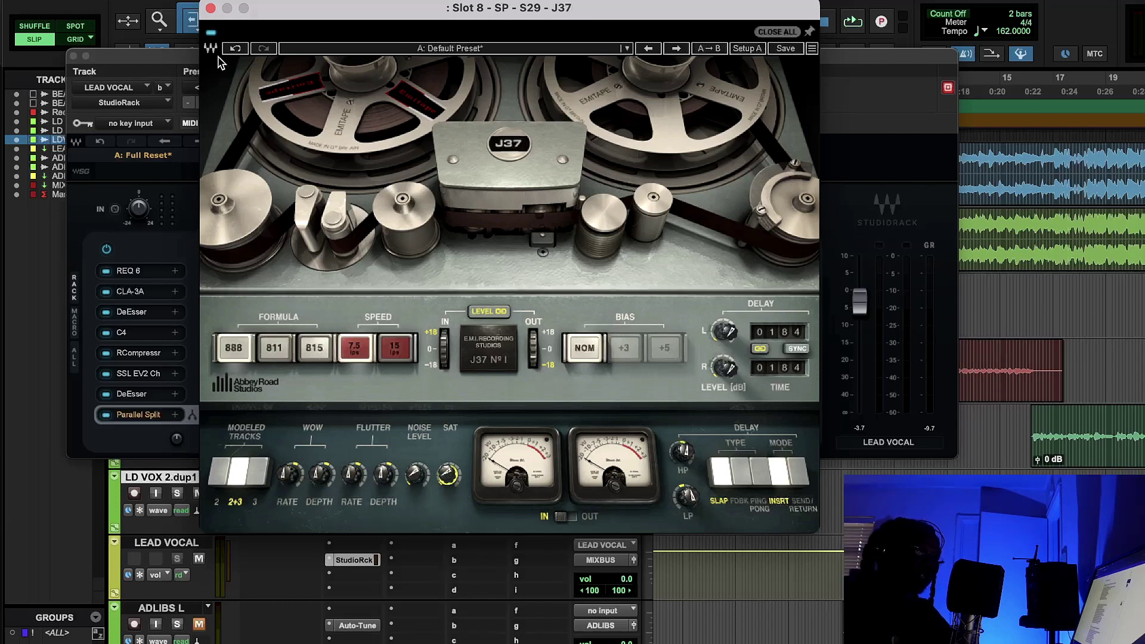
{"action": "left_click", "coordinate": [210, 7]}
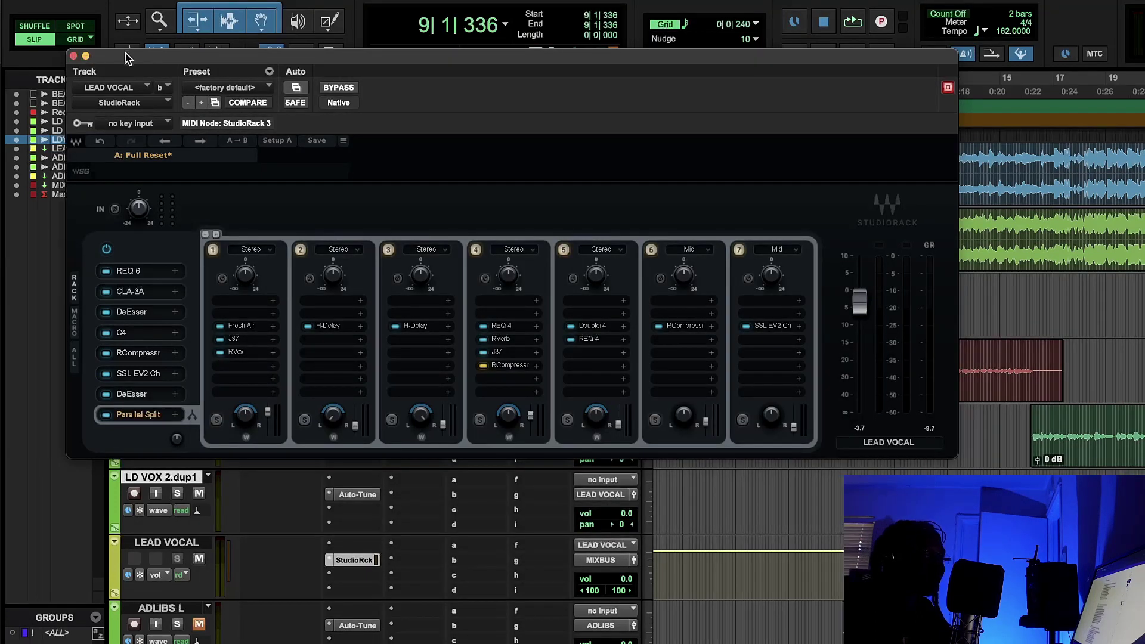
- Play the lead vocal, toggle the fourth split's RCompressor bypass, and watch its gain reduction in the plugin window before closing it
{"action": "left_click", "coordinate": [852, 23]}
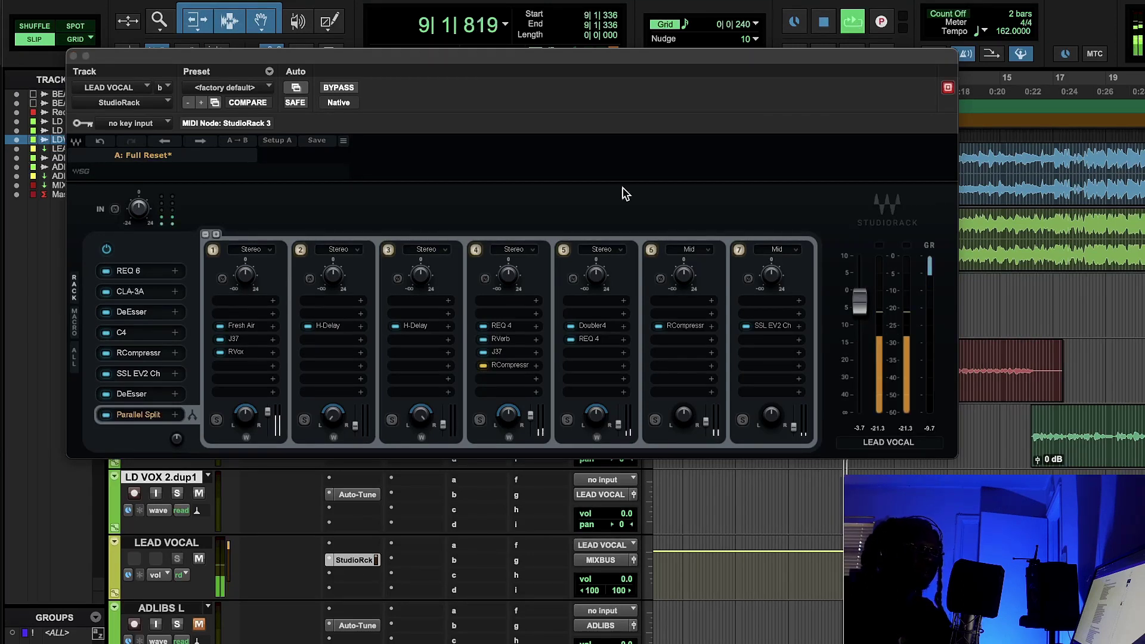
{"action": "left_click", "coordinate": [484, 366]}
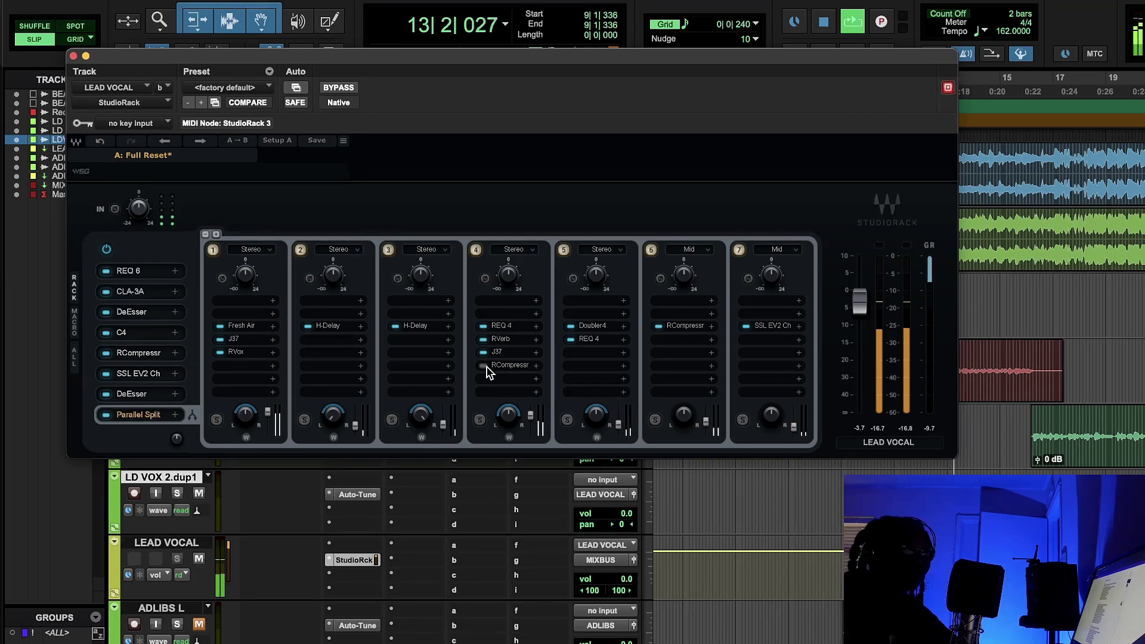
{"action": "left_click", "coordinate": [511, 365]}
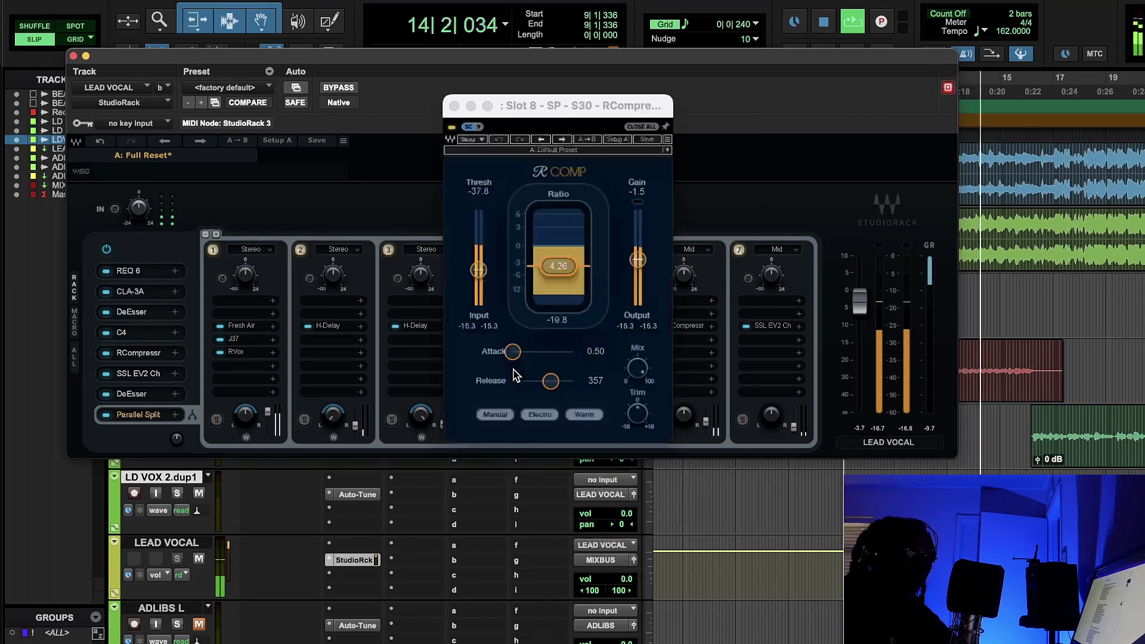
{"action": "left_click", "coordinate": [568, 337]}
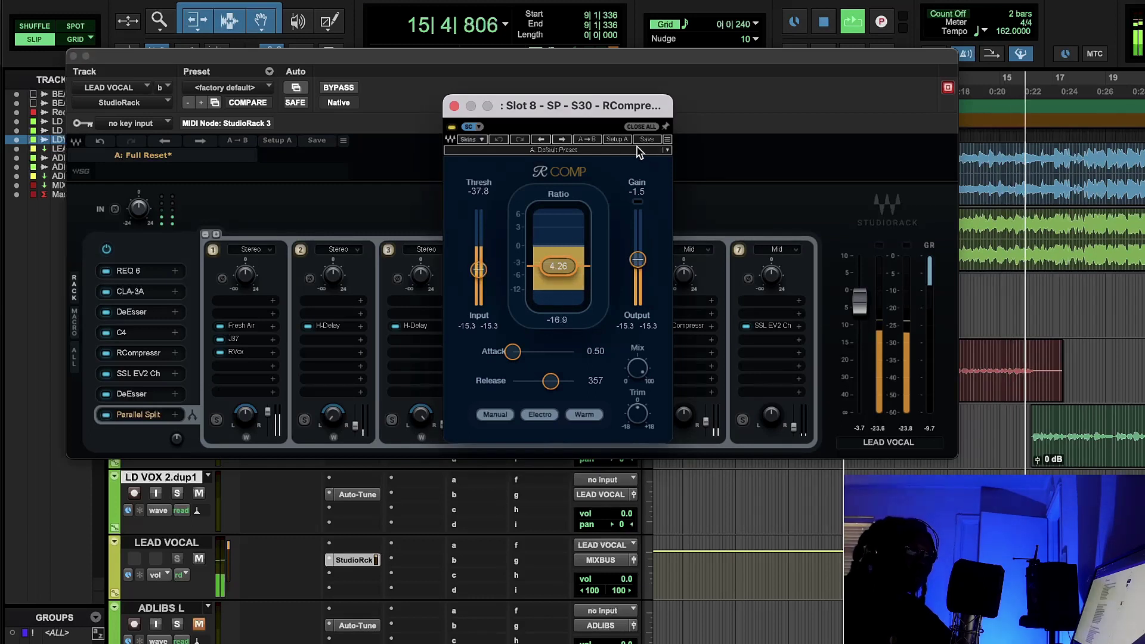
{"action": "left_click", "coordinate": [454, 105]}
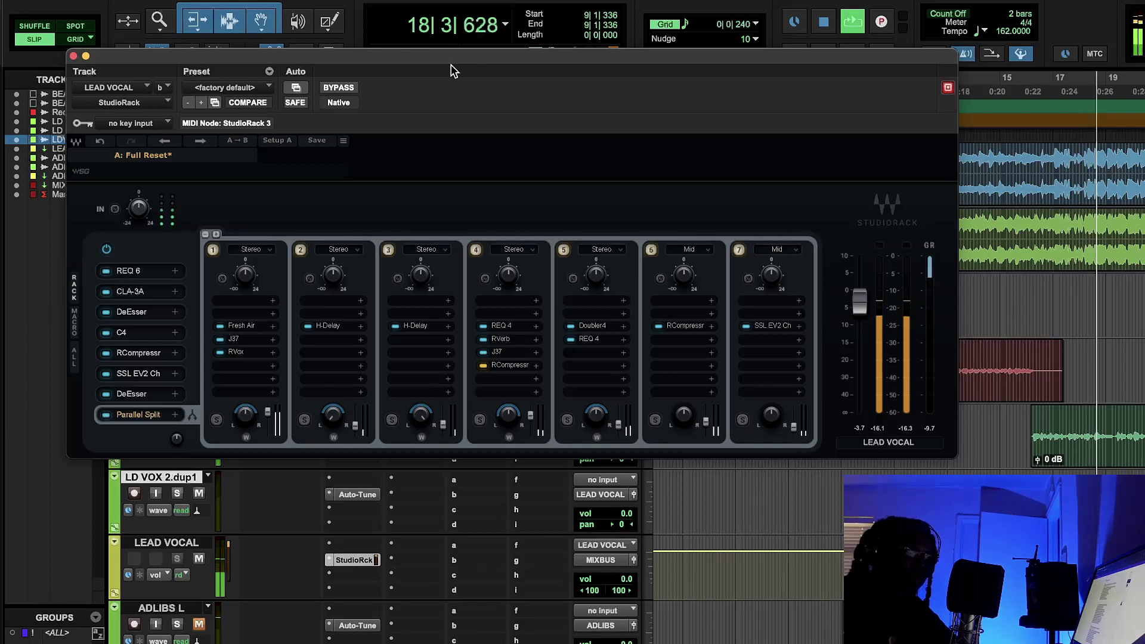
- Compare the fourth split's RCompressor with its bypass once more, and stop playback with the compressor active
{"action": "left_click", "coordinate": [483, 365]}
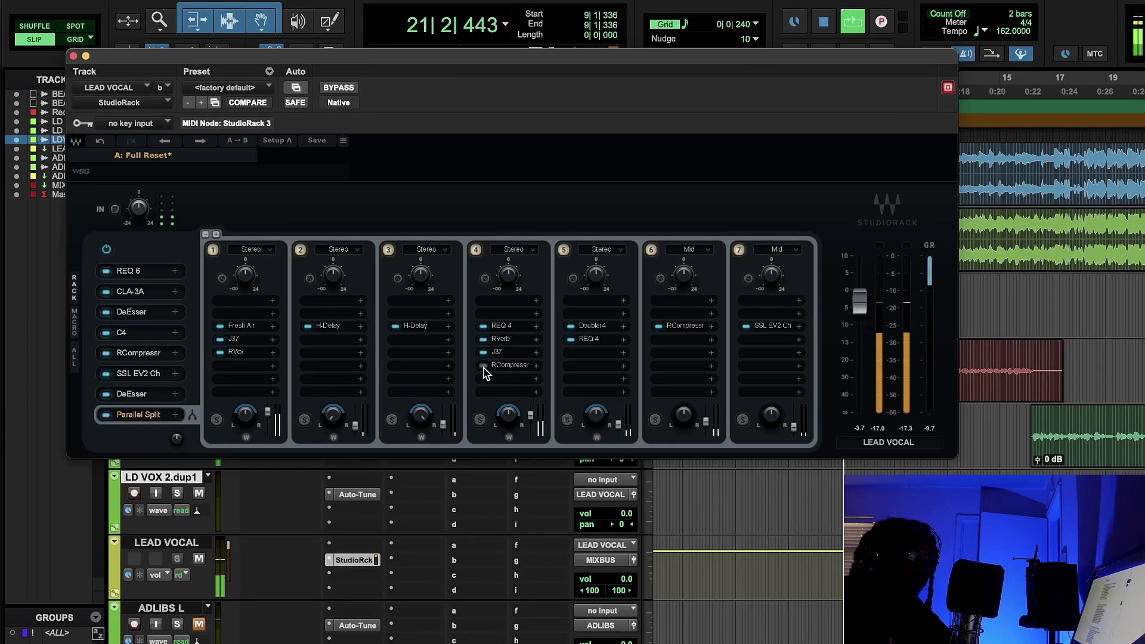
{"action": "left_click", "coordinate": [483, 366]}
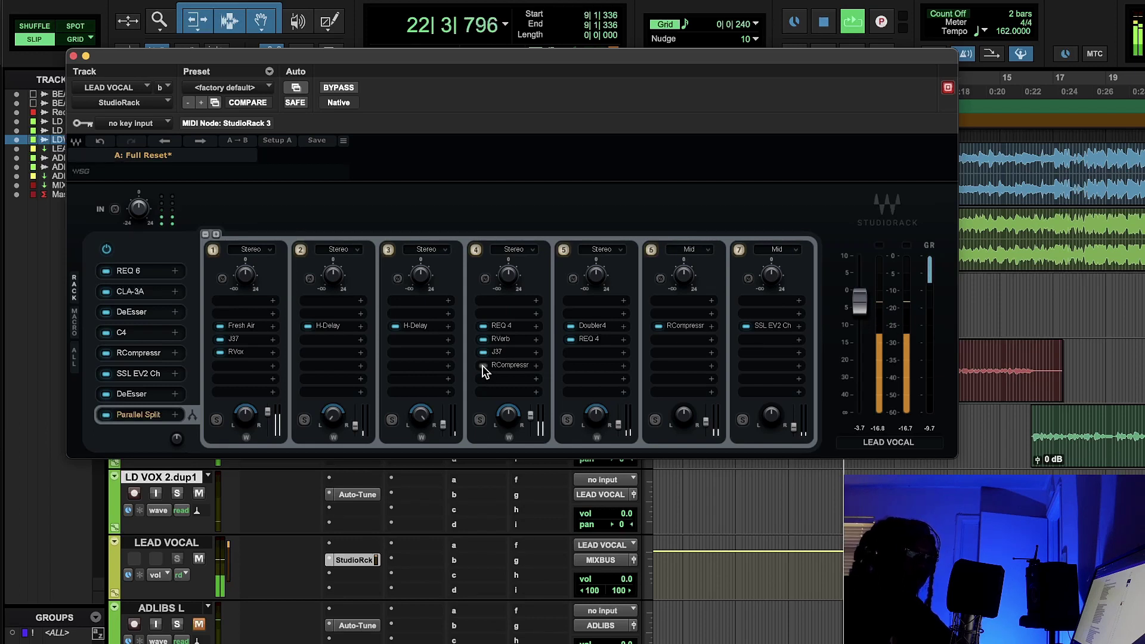
{"action": "left_click", "coordinate": [820, 33]}
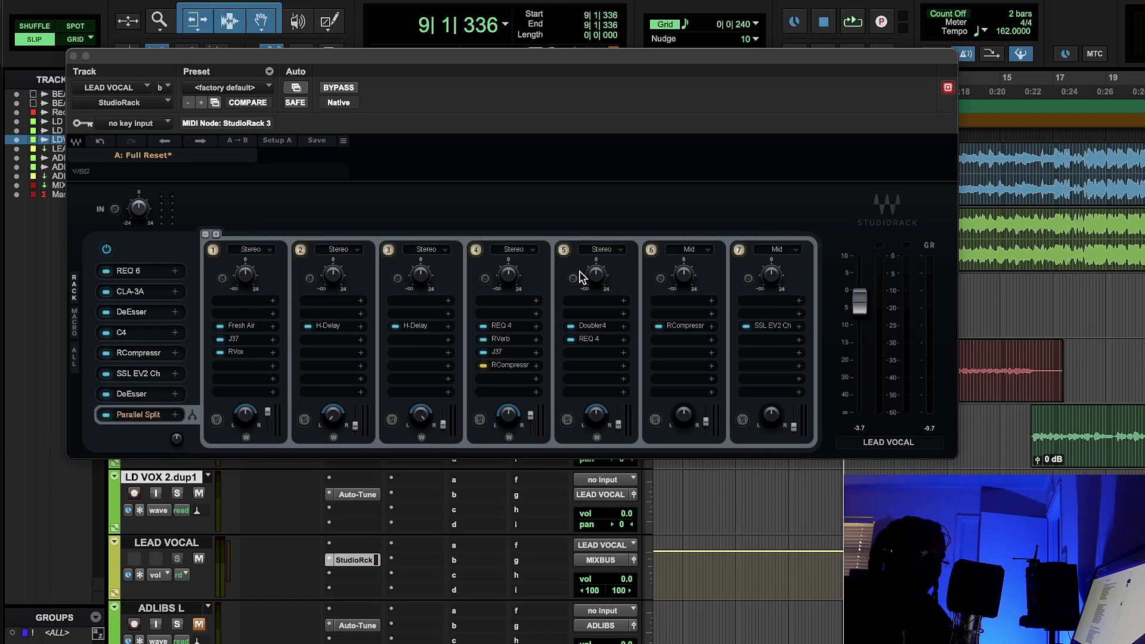
- In the fourth split's RCompressor, check the sidechain sources while keeping Studio Rack Input, switch from Electro to Opto, and close the plugin
{"action": "left_click", "coordinate": [508, 365]}
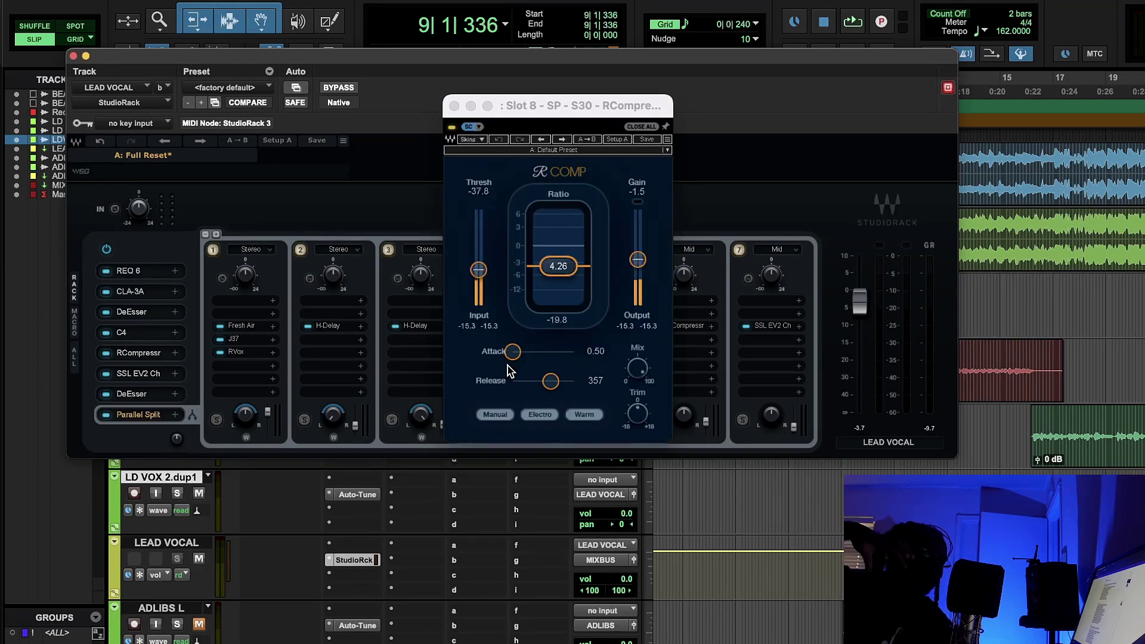
{"action": "left_click", "coordinate": [485, 128]}
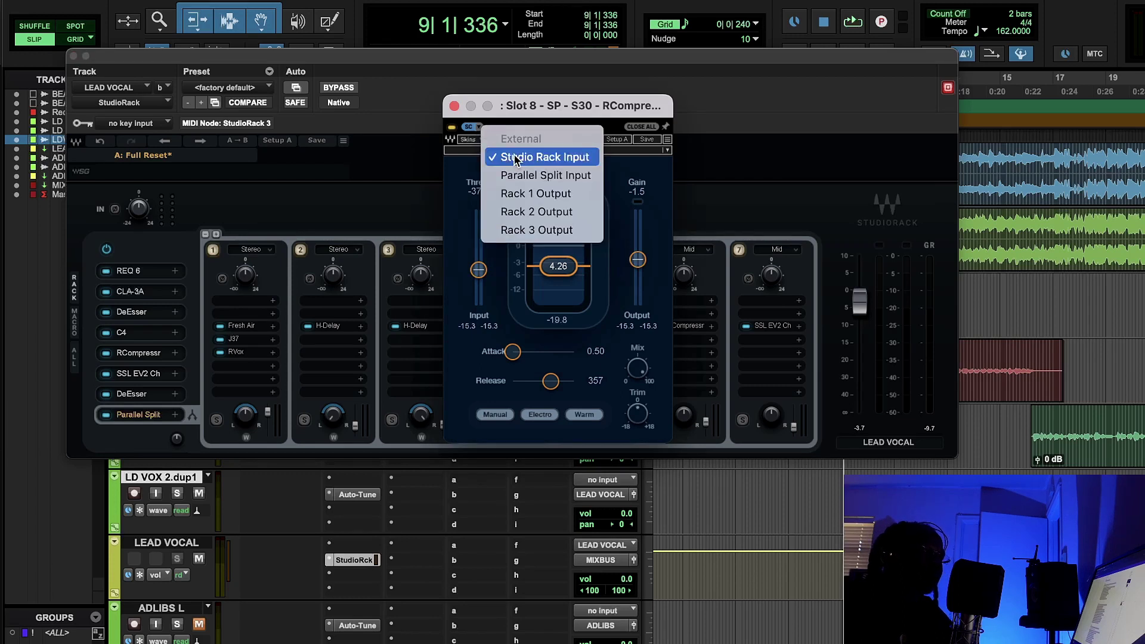
{"action": "left_click", "coordinate": [468, 197]}
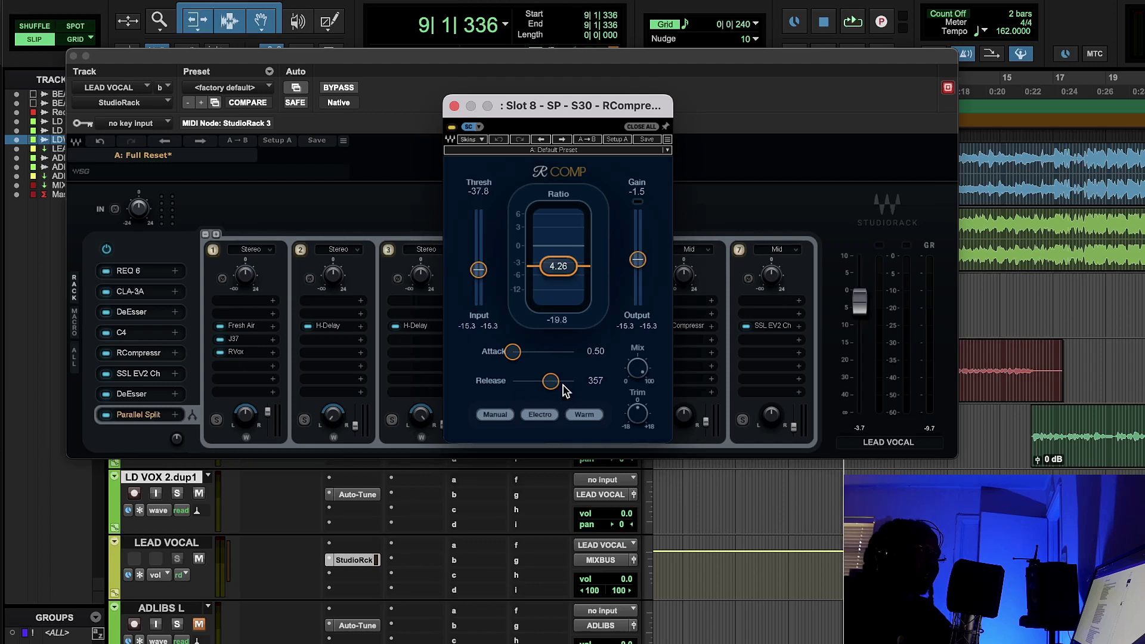
{"action": "left_click", "coordinate": [545, 419]}
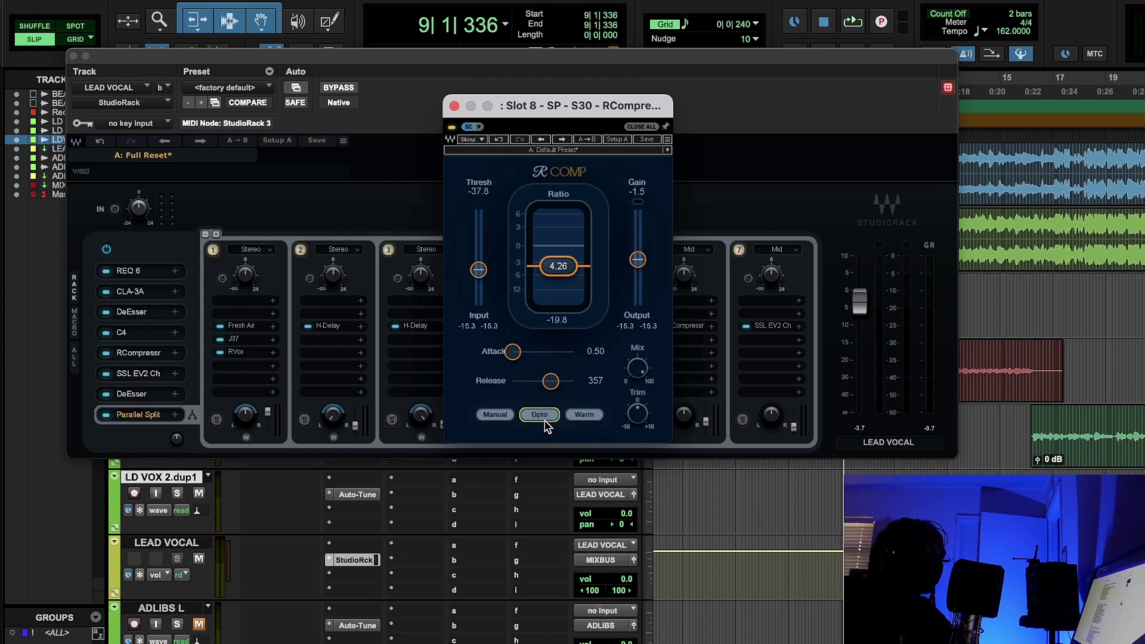
{"action": "left_click", "coordinate": [454, 106]}
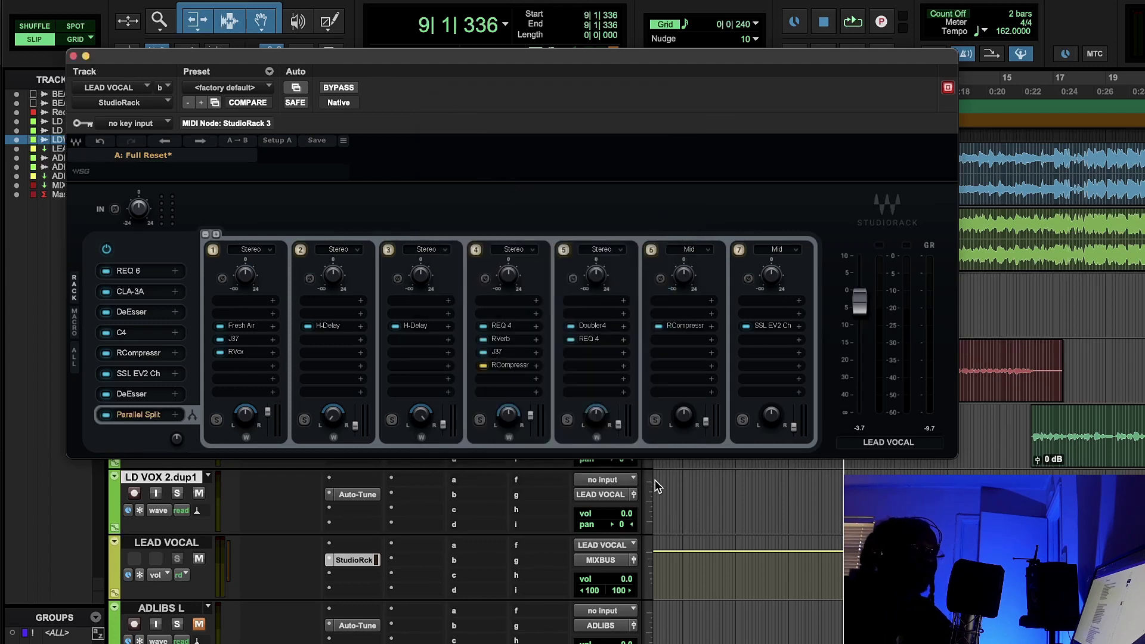
- Inspect the sixth split's RCompressor and close it, and play the lead vocal with the seventh split's SSL EV2 Channel open
{"action": "left_click", "coordinate": [693, 326]}
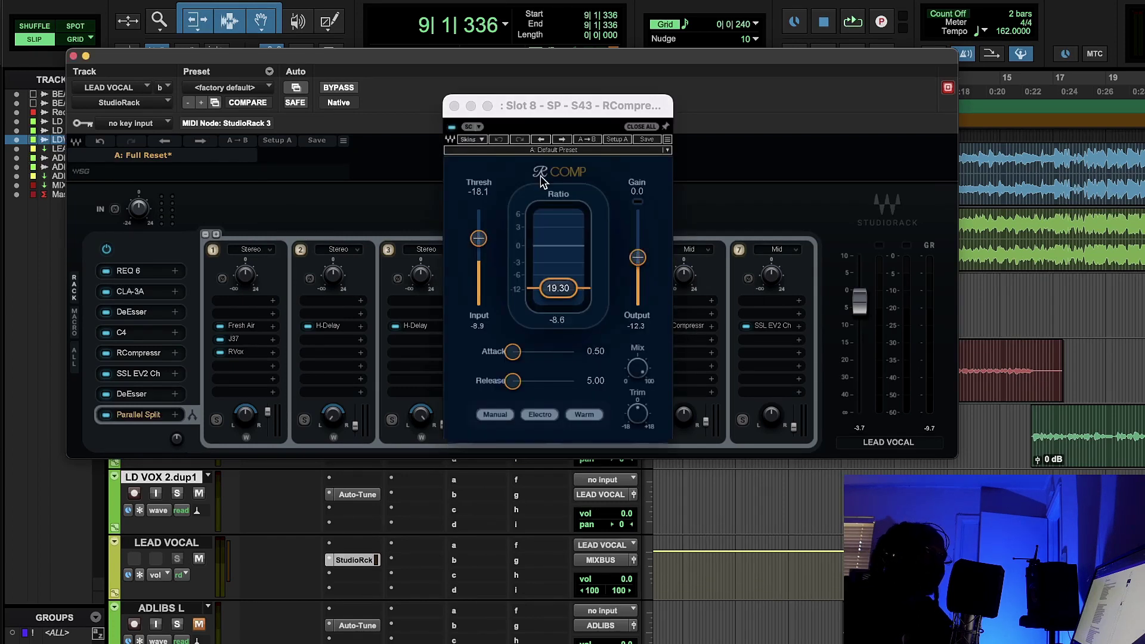
{"action": "left_click", "coordinate": [453, 106]}
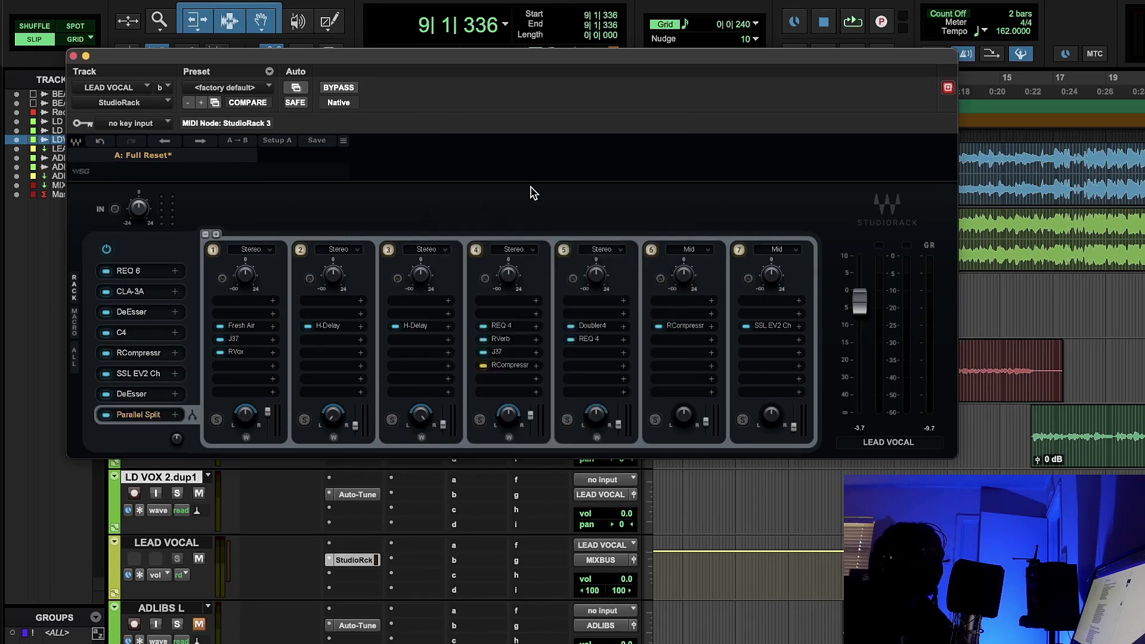
{"action": "left_click", "coordinate": [772, 326]}
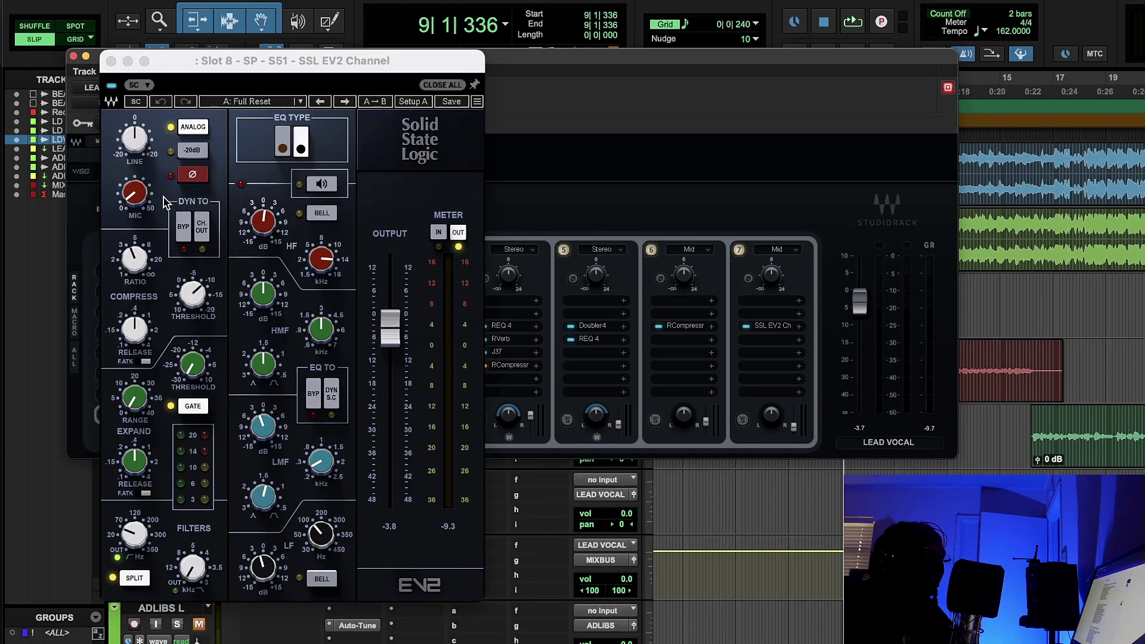
{"action": "left_click", "coordinate": [853, 23]}
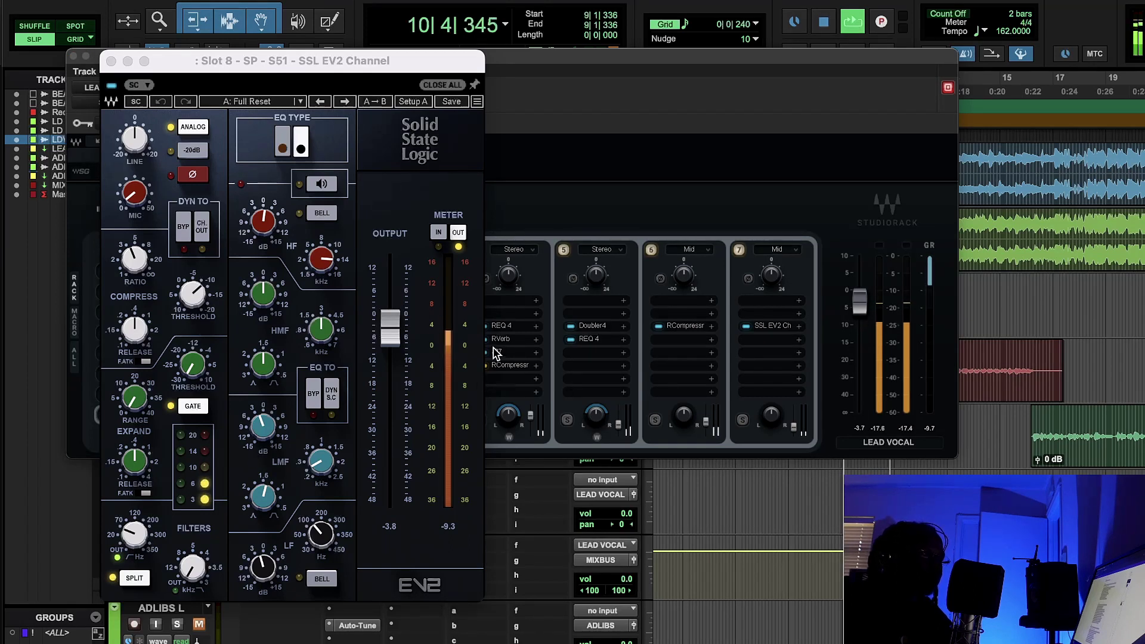
- Switch off splits 7 and 6 during playback while checking the sixth's RCompressor, and switch both splits back on to compare
{"action": "left_click", "coordinate": [739, 250]}
{"action": "left_click", "coordinate": [683, 326]}
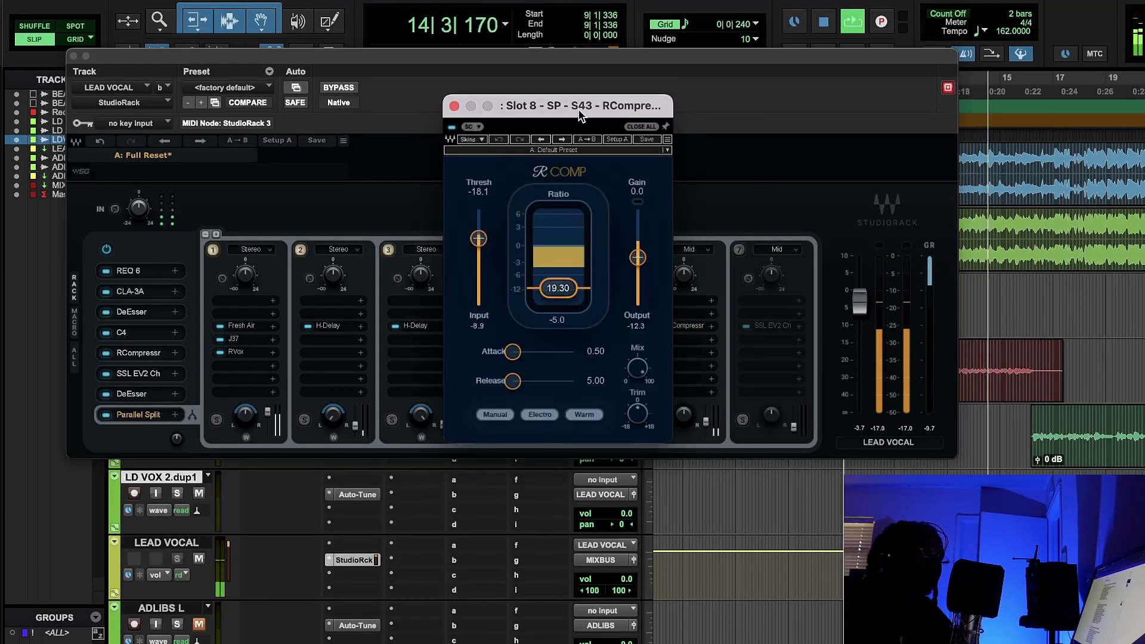
{"action": "left_click_drag", "start_coordinate": [591, 105], "coordinate": [507, 106]}
{"action": "left_click", "coordinate": [652, 249]}
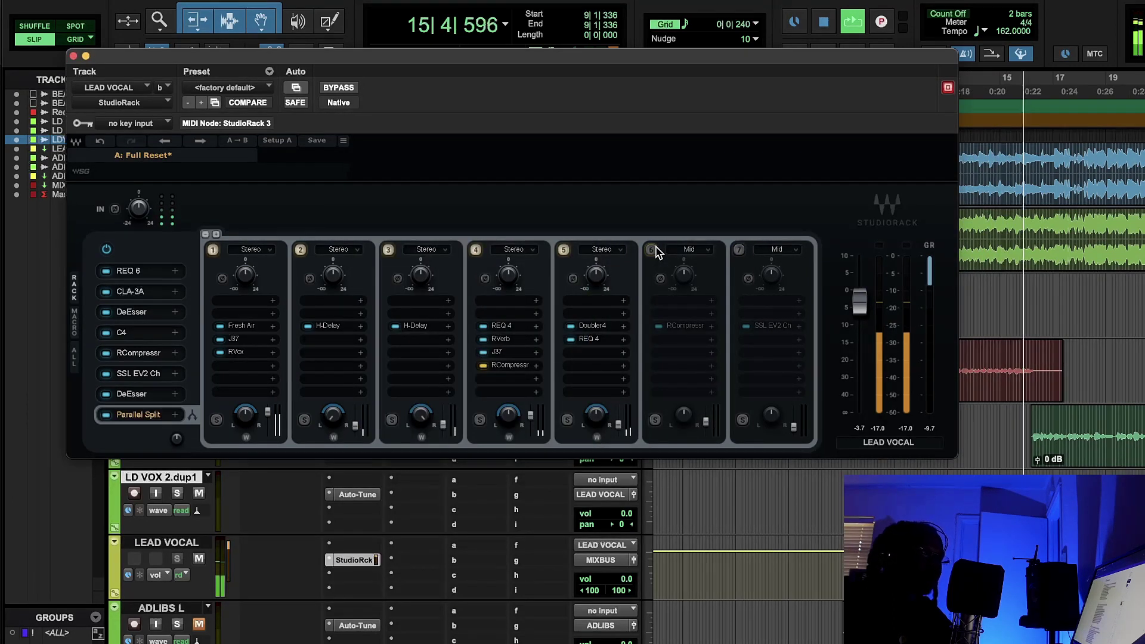
{"action": "left_click", "coordinate": [653, 249]}
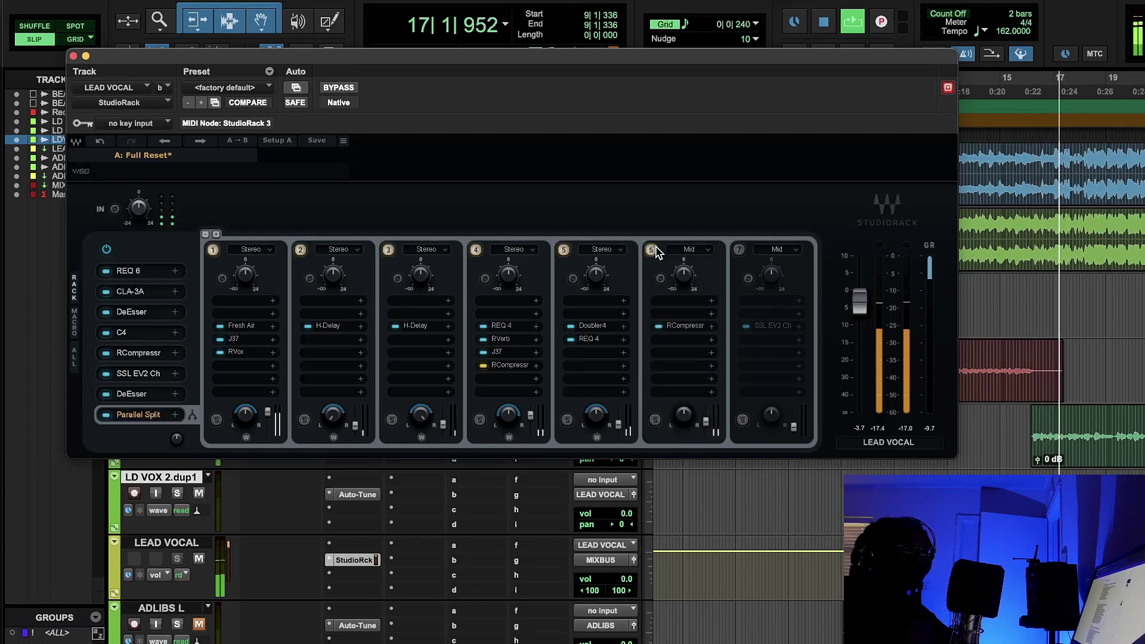
{"action": "left_click", "coordinate": [749, 254]}
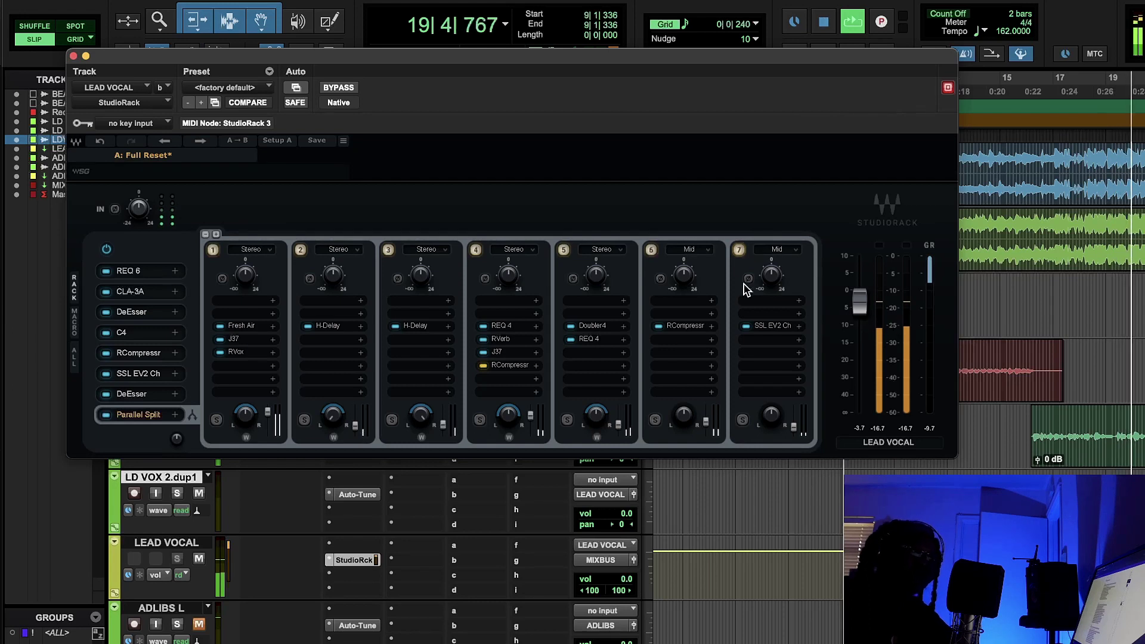
- Reopen the seventh split's SSL EV2 Channel, stop playback, check its high-pass filter, and close the plugin and the lead vocal rack
{"action": "left_click", "coordinate": [769, 325]}
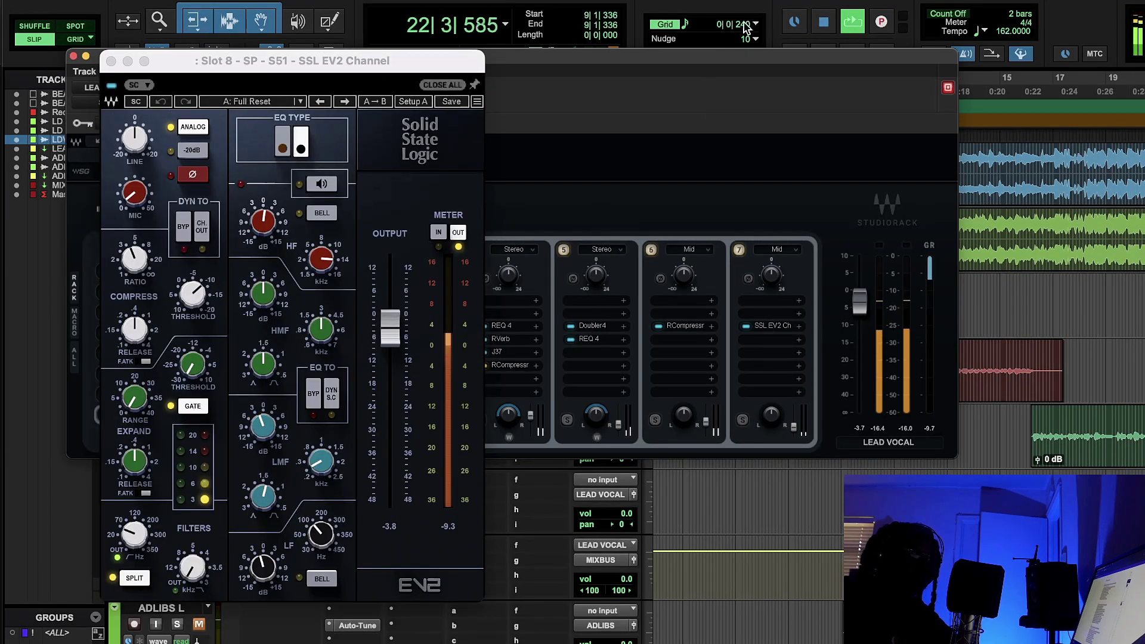
{"action": "left_click", "coordinate": [825, 27]}
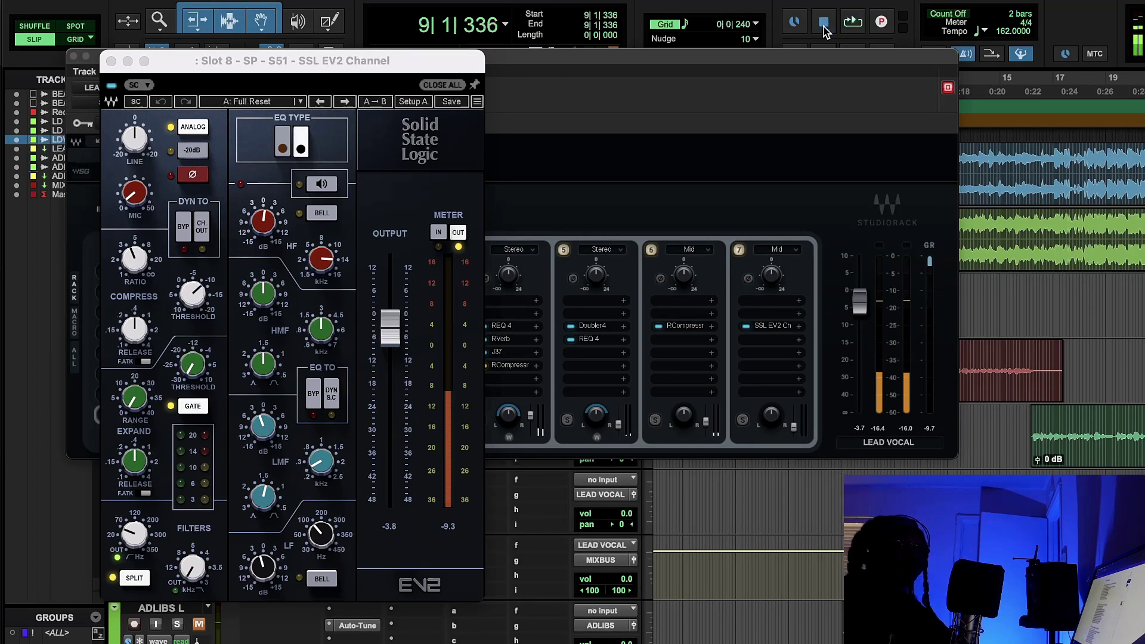
{"action": "left_click", "coordinate": [119, 546]}
{"action": "left_click_drag", "start_coordinate": [119, 545], "coordinate": [137, 543]}
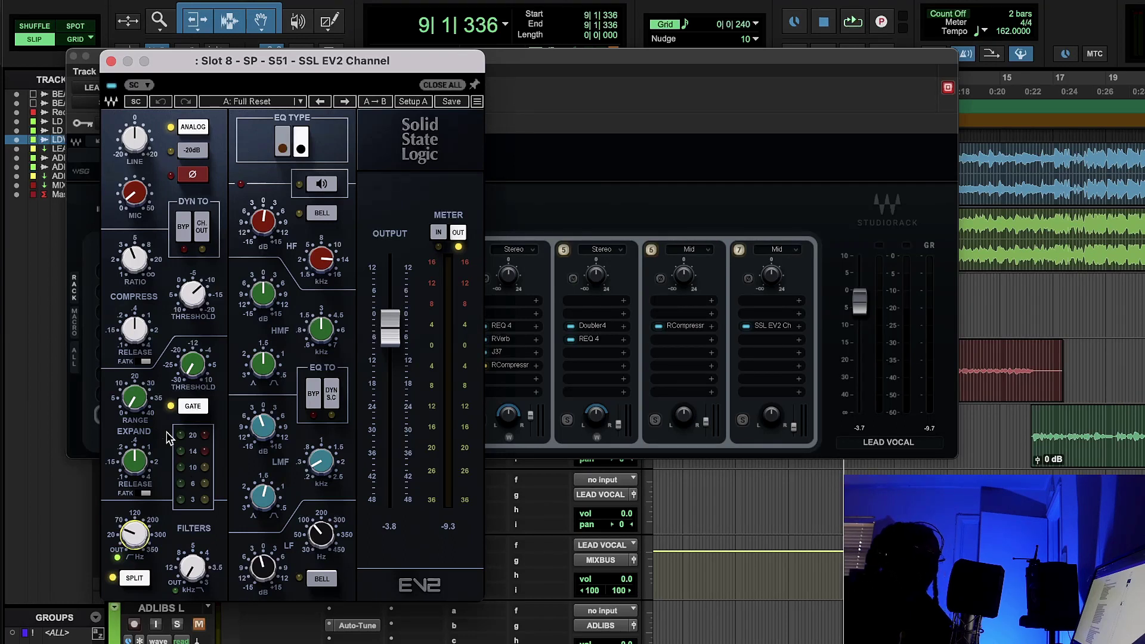
{"action": "left_click", "coordinate": [111, 61]}
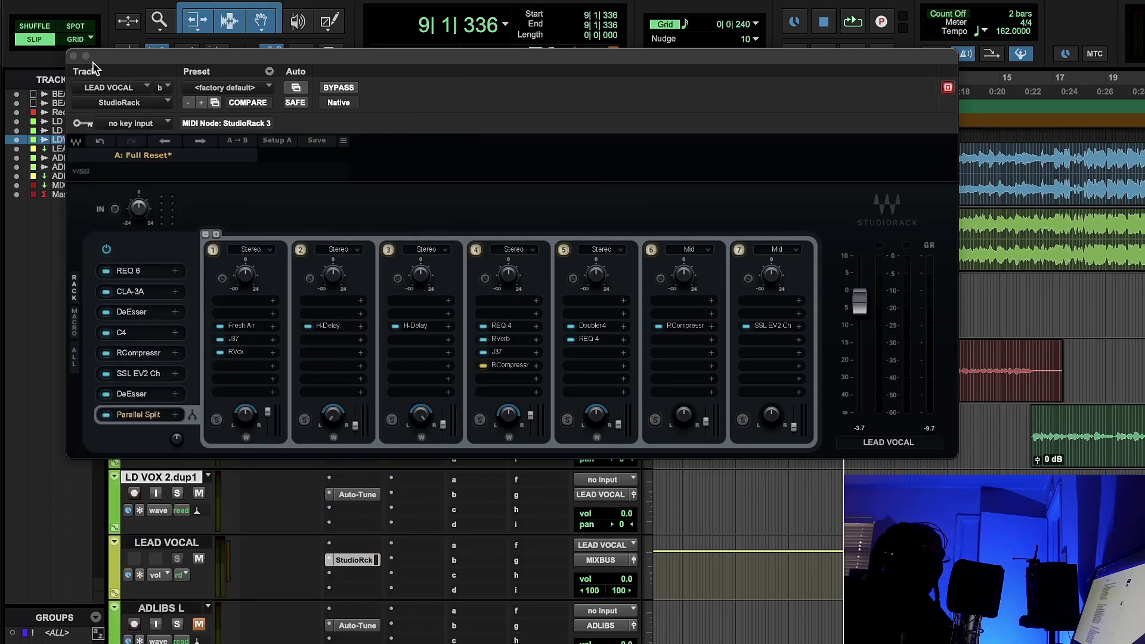
{"action": "left_click", "coordinate": [74, 56]}
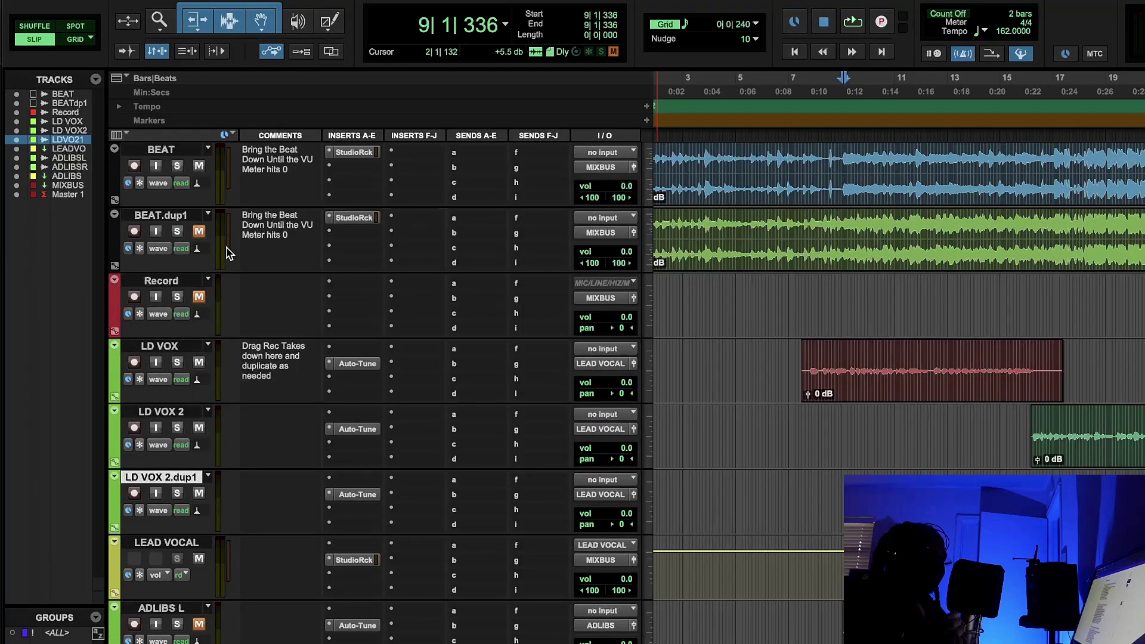
- Unmute the ADLIBS L, ADLIBS R and ADLIBS tracks
{"action": "scroll", "coordinate": [930, 358], "scroll_direction": "down", "scroll_amount": 5}
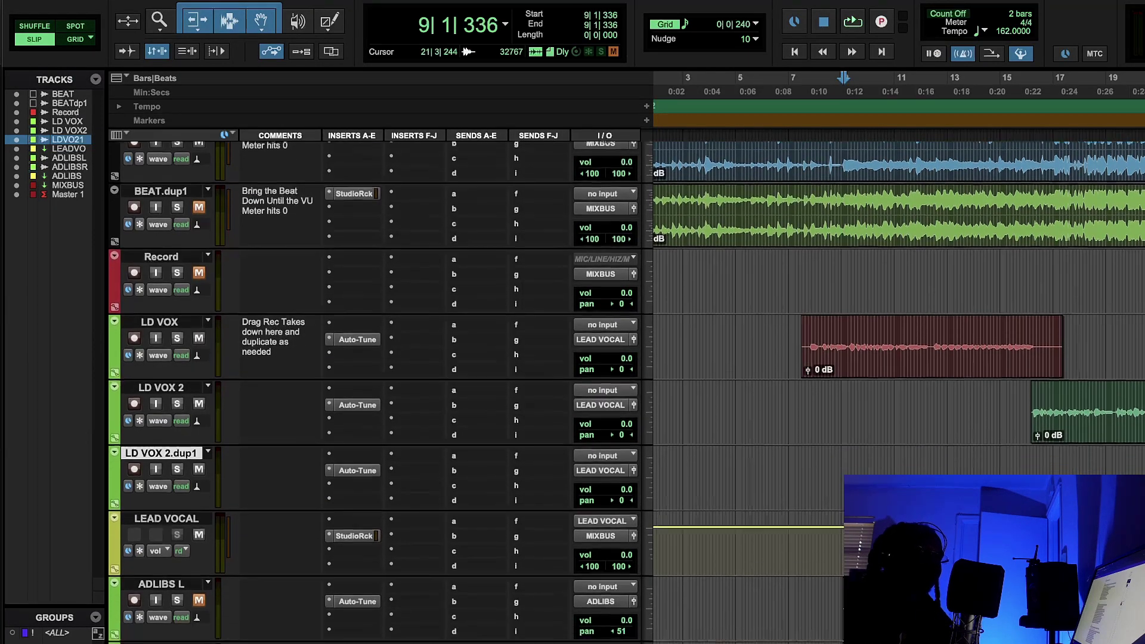
{"action": "left_click", "coordinate": [198, 482]}
{"action": "left_click", "coordinate": [199, 548]}
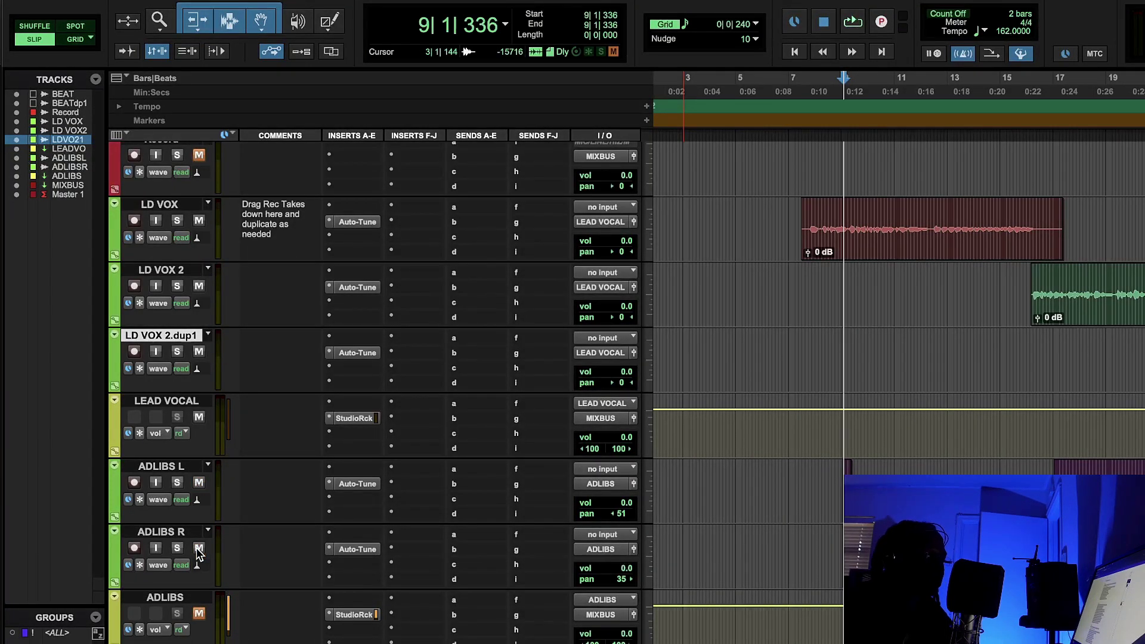
{"action": "left_click", "coordinate": [199, 613]}
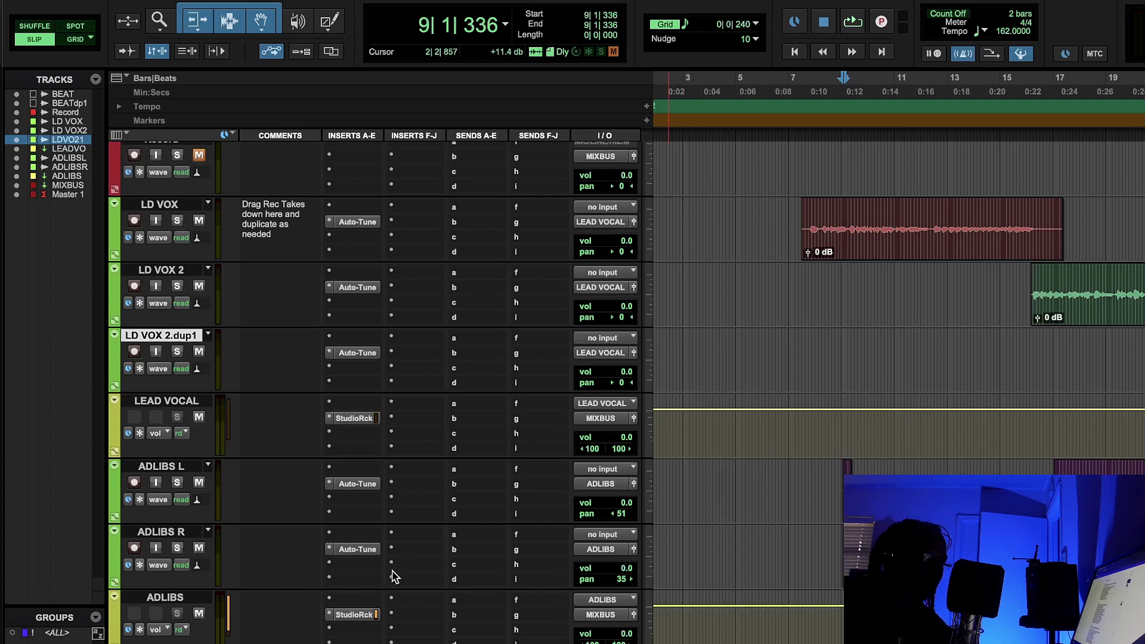
- Open StudioRack on the ADLIBS track and examine its REQ 4 curve while auditioning the adlibs
{"action": "left_click", "coordinate": [354, 614]}
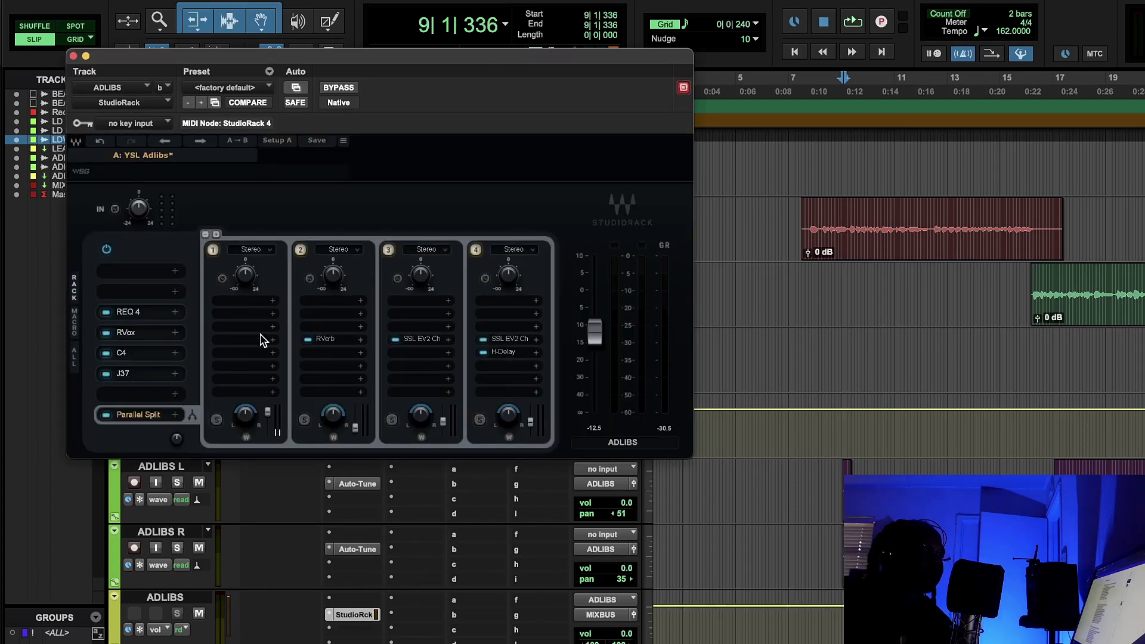
{"action": "left_click", "coordinate": [146, 313]}
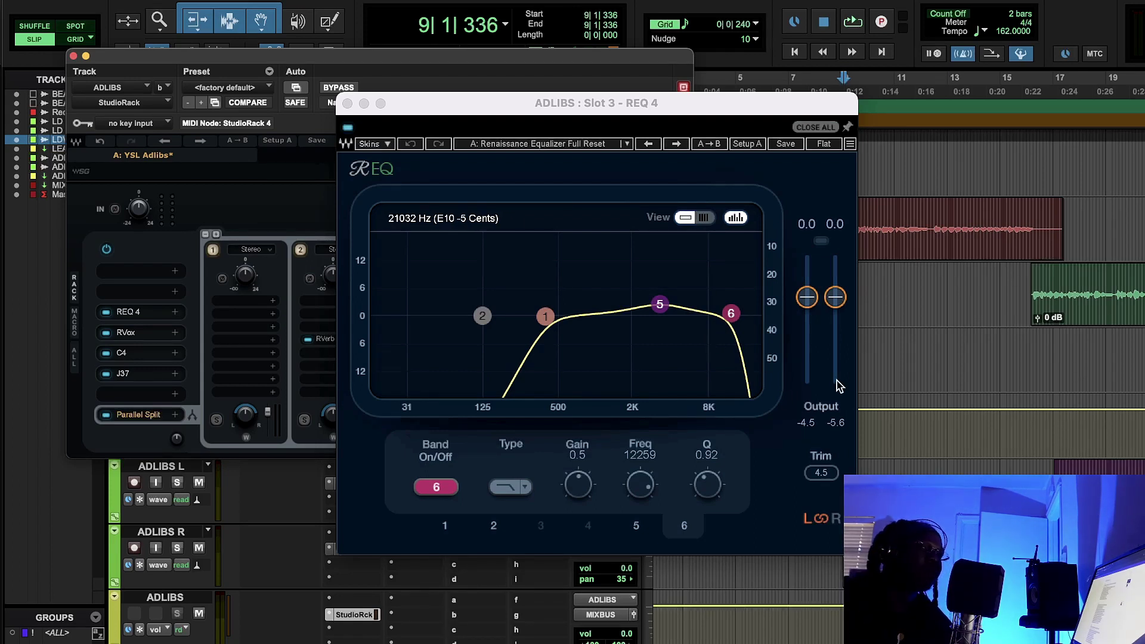
{"action": "left_click", "coordinate": [853, 23]}
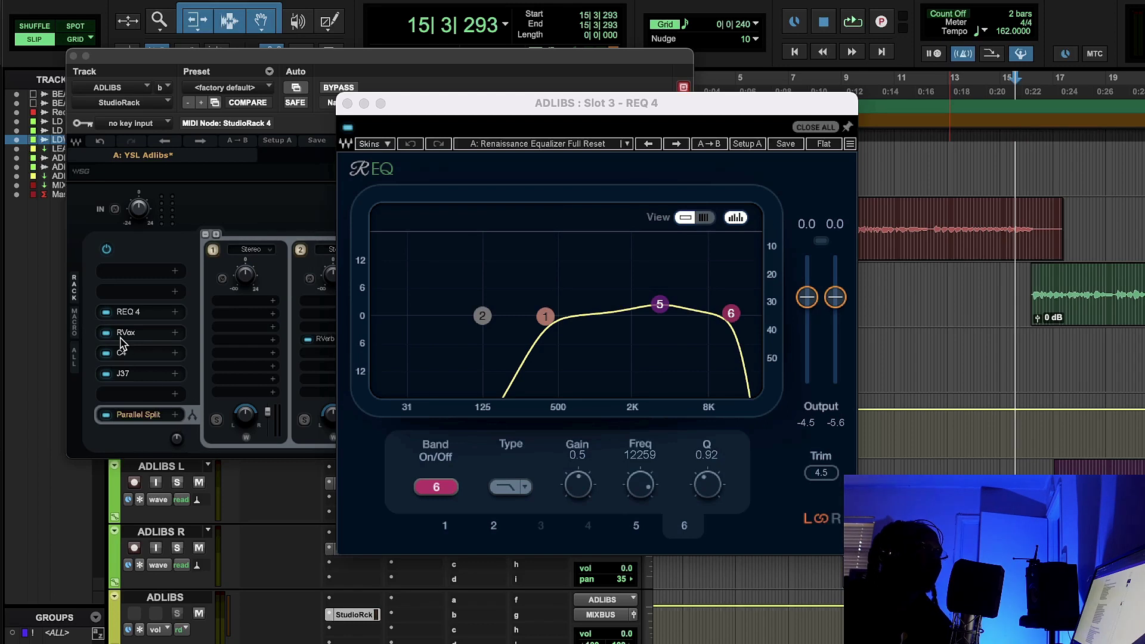
- Open the adlibs' RVox, watch its compression and gate during playback, and stop playback
{"action": "left_click", "coordinate": [124, 335]}
{"action": "key", "text": "space"}
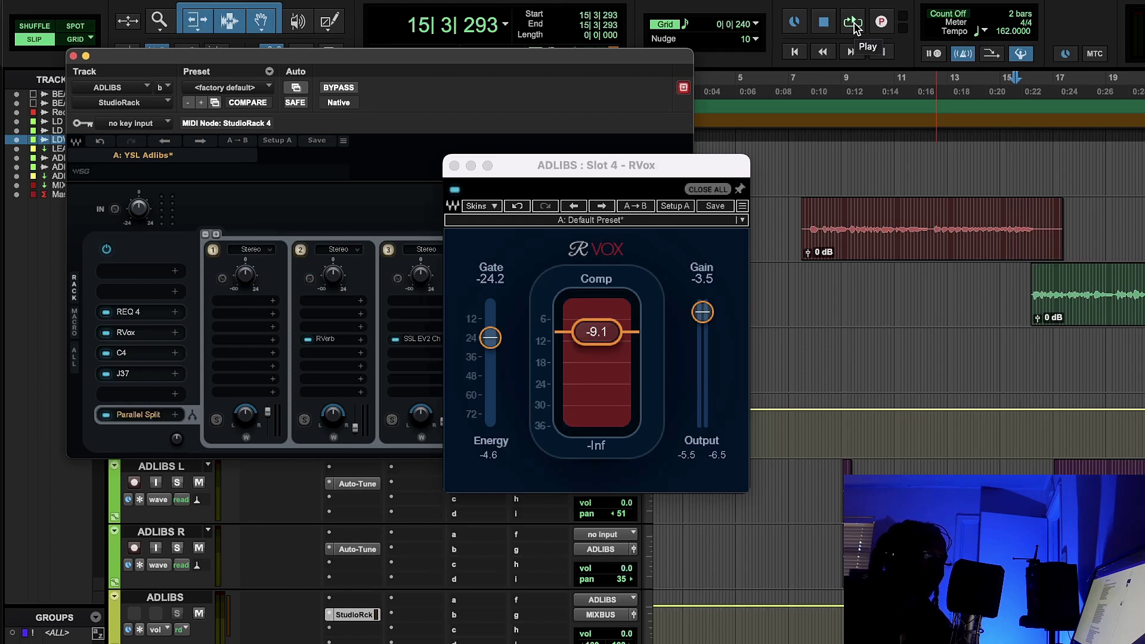
{"action": "left_click", "coordinate": [853, 22]}
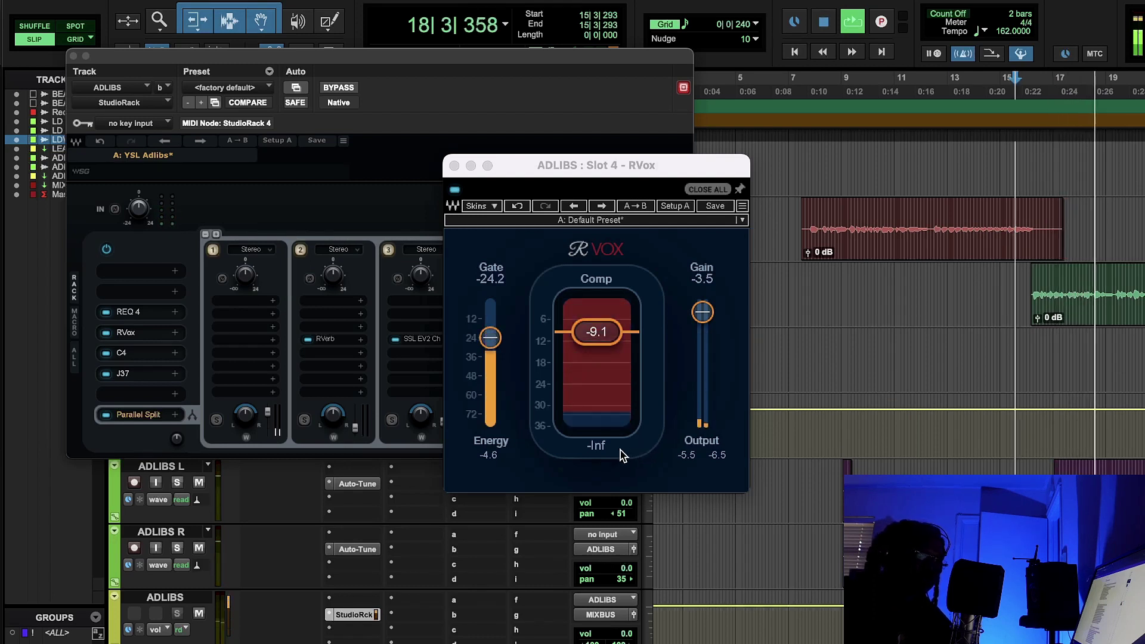
{"action": "left_click", "coordinate": [596, 444]}
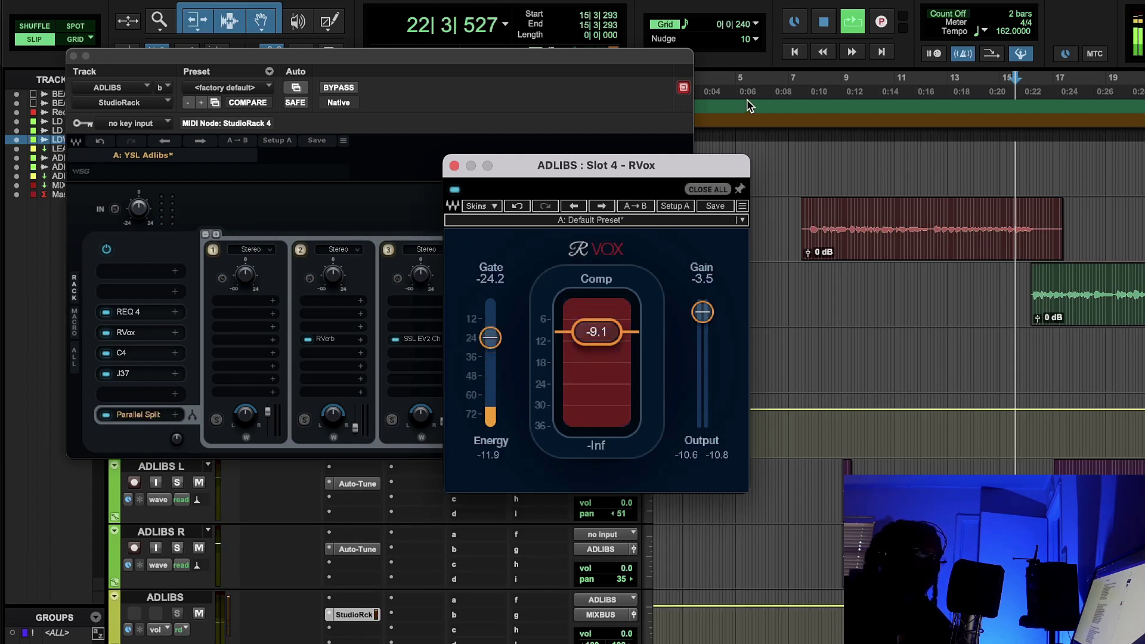
{"action": "left_click", "coordinate": [54, 404]}
{"action": "key", "text": "space"}
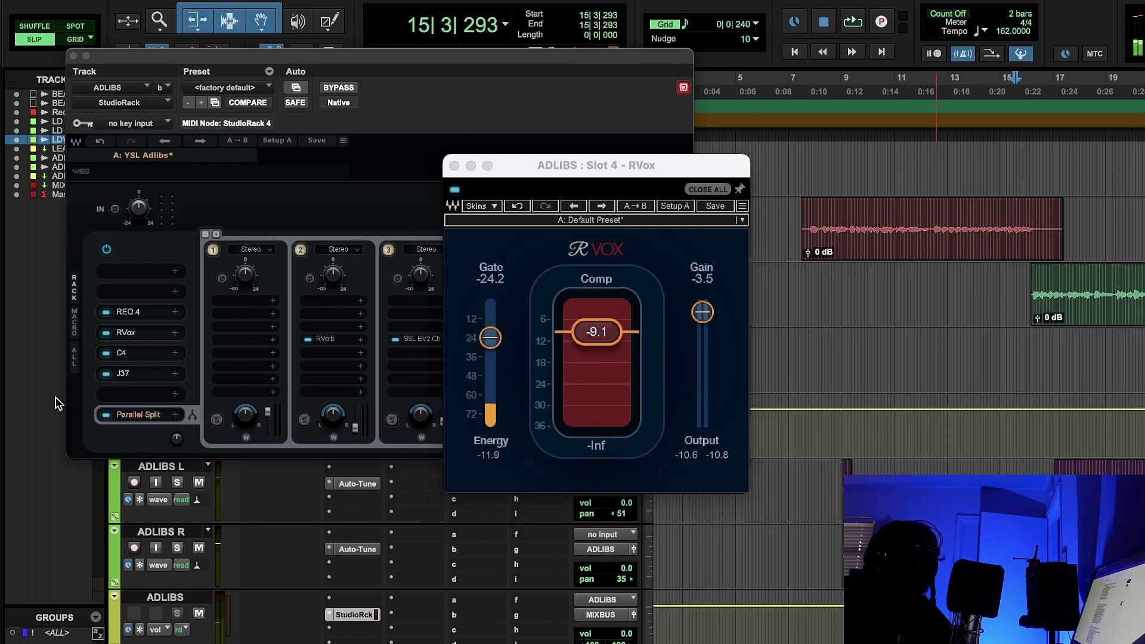
- Open the adlibs' C4, set the playback start to 16|2|061, watch its bands during playback, and stop
{"action": "left_click", "coordinate": [127, 353]}
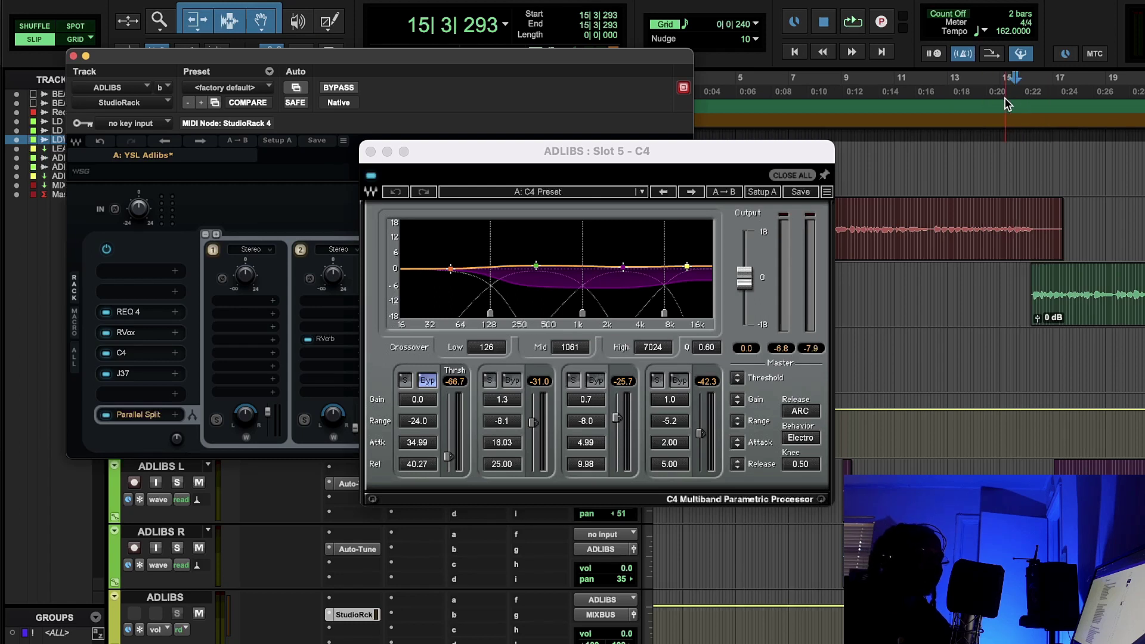
{"action": "left_click", "coordinate": [1034, 109]}
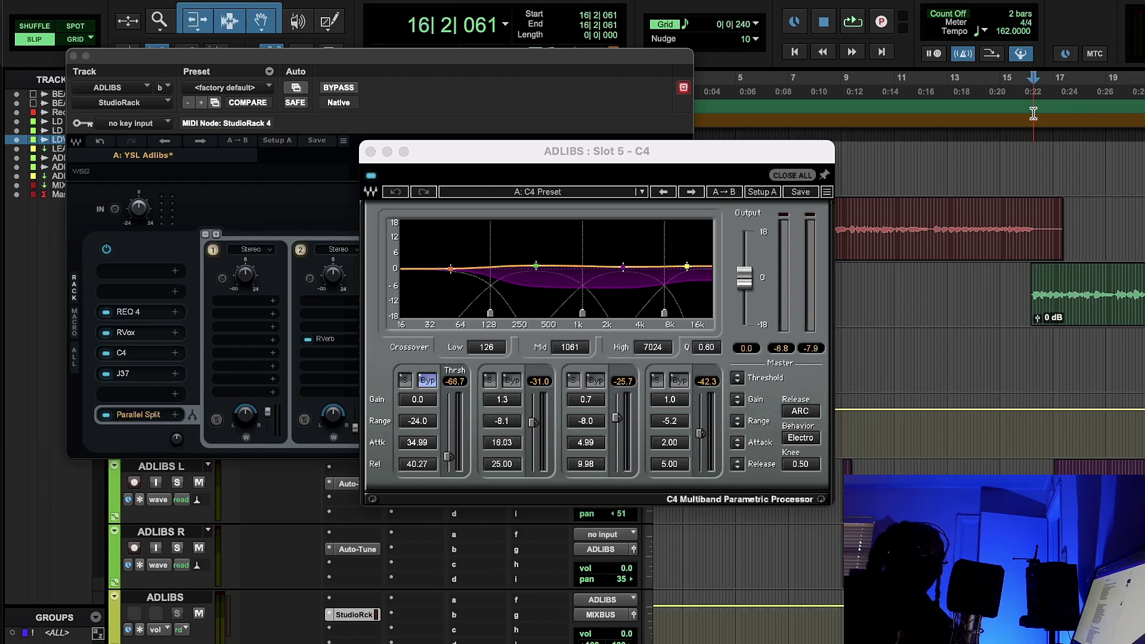
{"action": "left_click", "coordinate": [852, 22]}
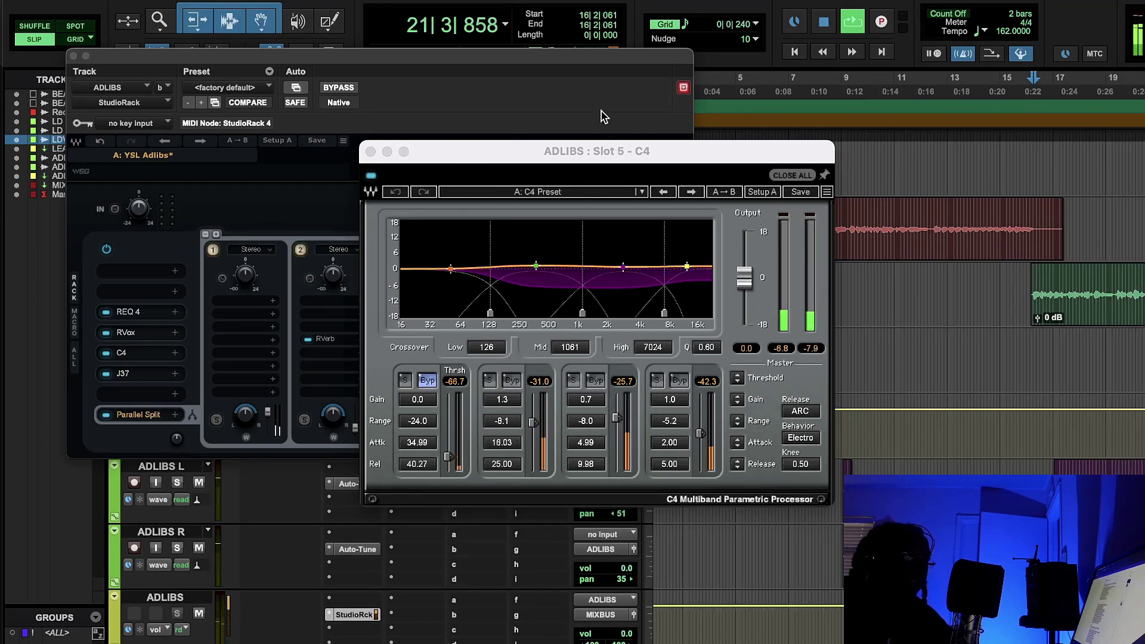
{"action": "left_click", "coordinate": [824, 24]}
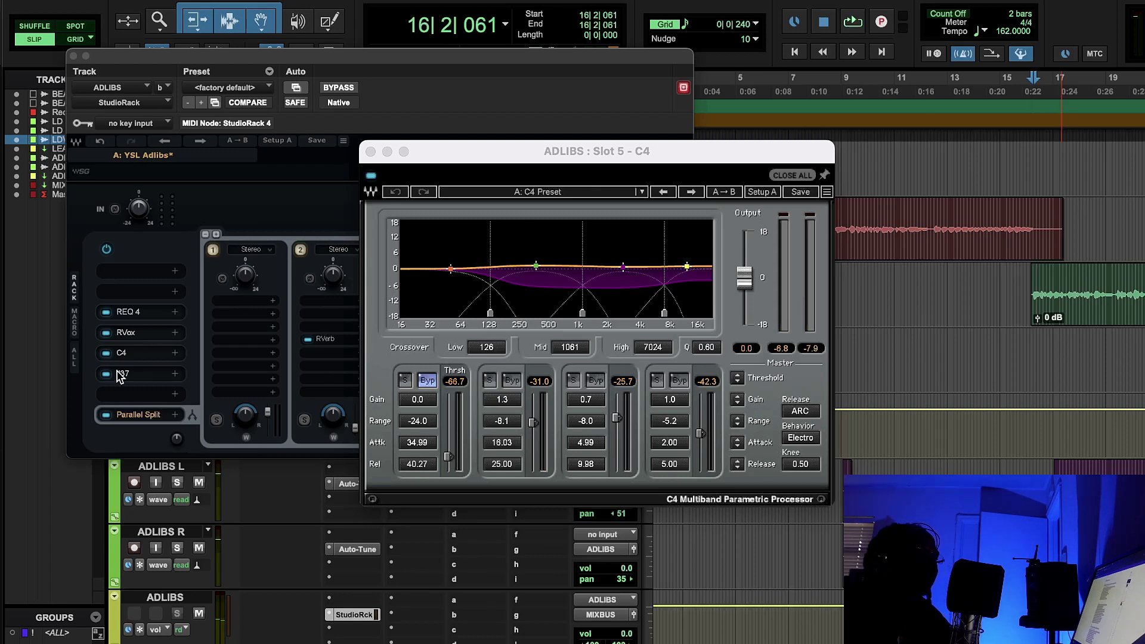
- Inspect the adlibs' J37 and the second split's RVerb, closing each plugin after viewing it
{"action": "left_click", "coordinate": [119, 373]}
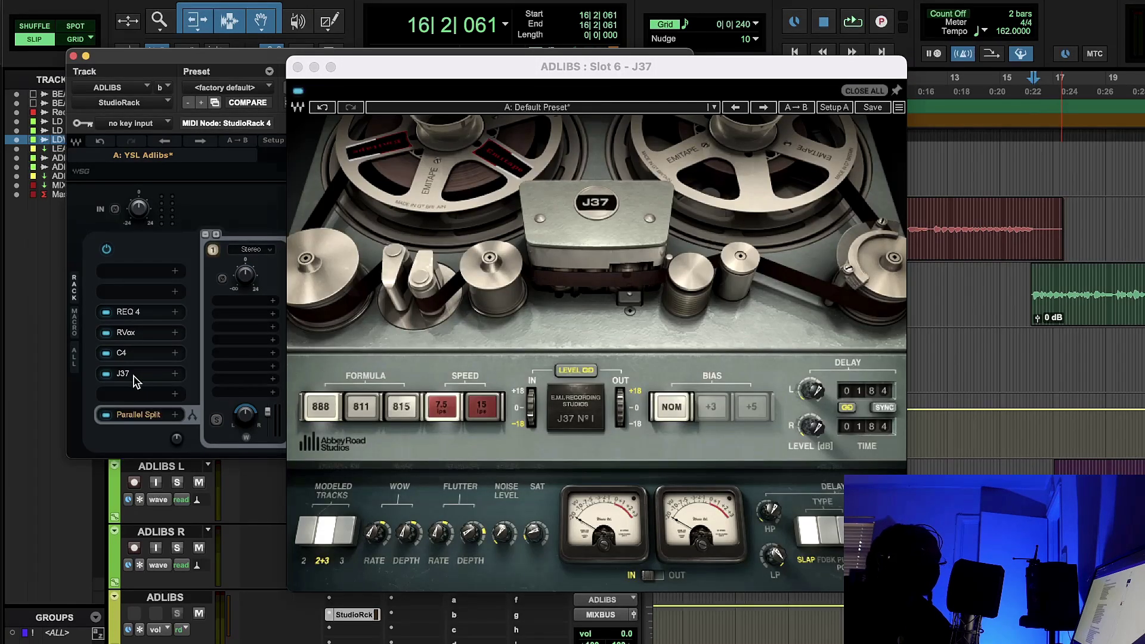
{"action": "left_click", "coordinate": [133, 376]}
{"action": "left_click", "coordinate": [131, 376]}
{"action": "left_click", "coordinate": [139, 373]}
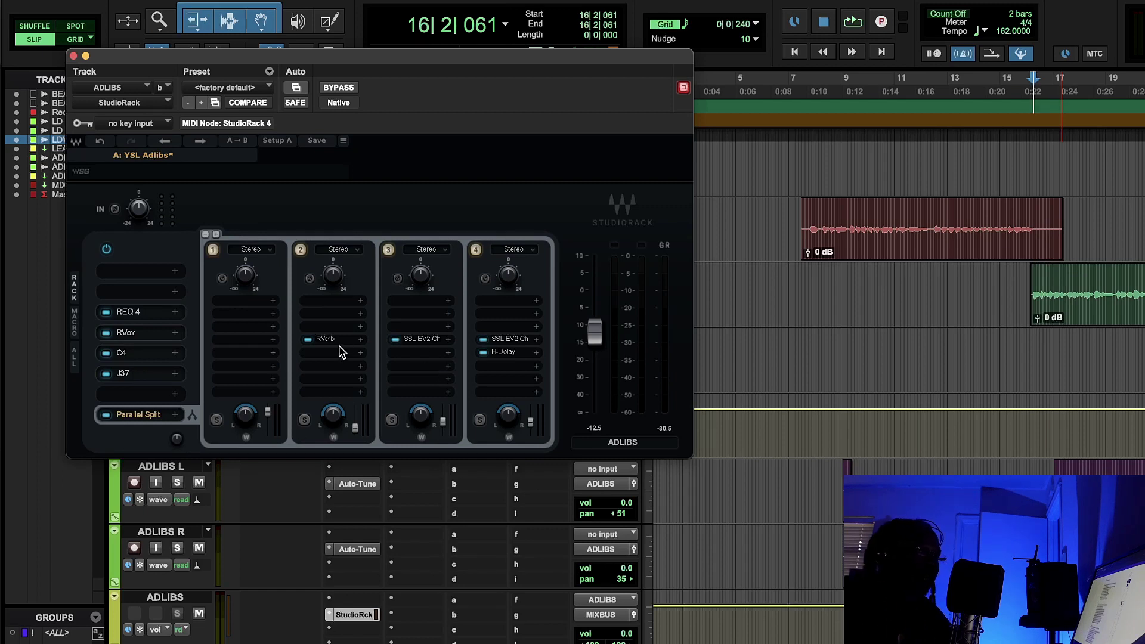
{"action": "left_click", "coordinate": [327, 340]}
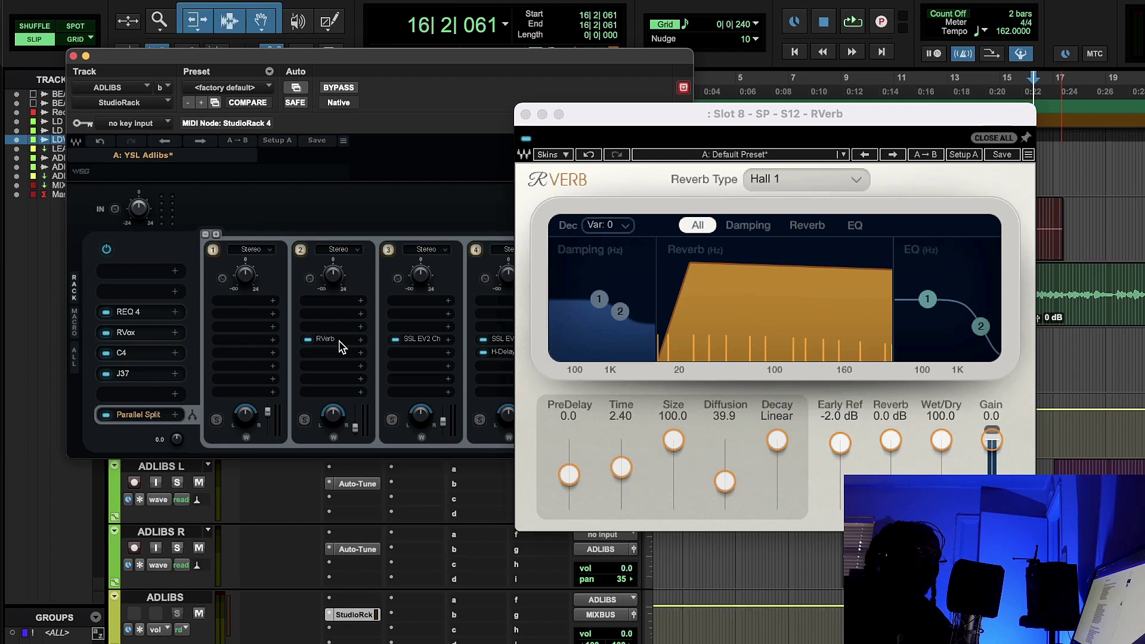
{"action": "left_click", "coordinate": [334, 345]}
- Audition the adlibs with the third split's SSL EV2 Channel open, stop playback, and close the plugin
{"action": "left_click", "coordinate": [431, 340]}
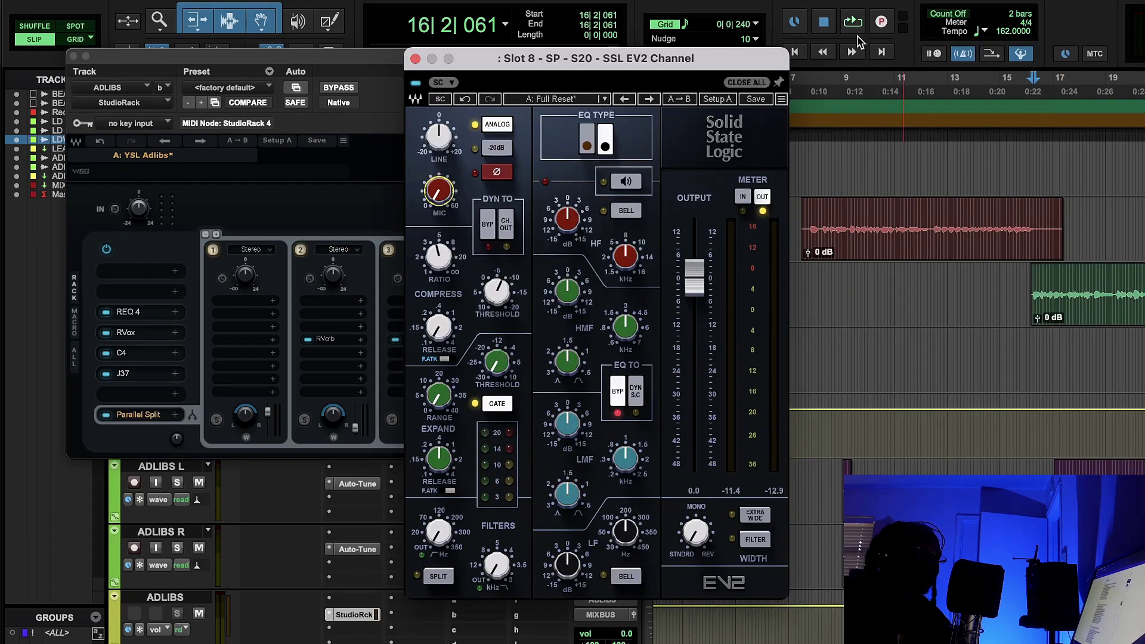
{"action": "left_click", "coordinate": [853, 23]}
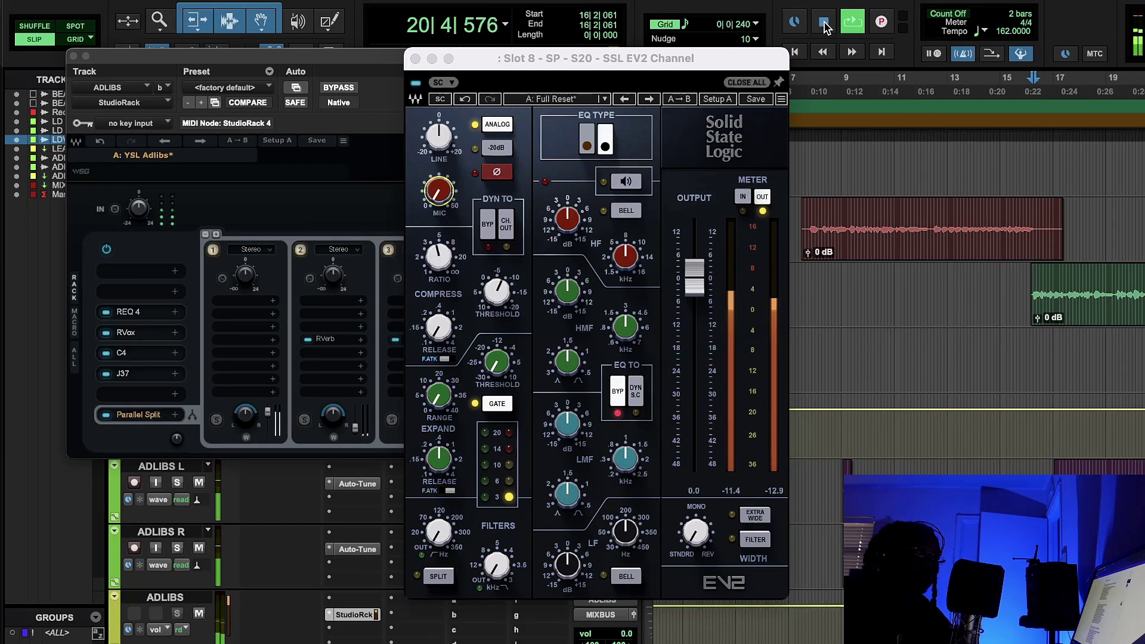
{"action": "left_click", "coordinate": [853, 24]}
{"action": "key", "text": "super+w"}
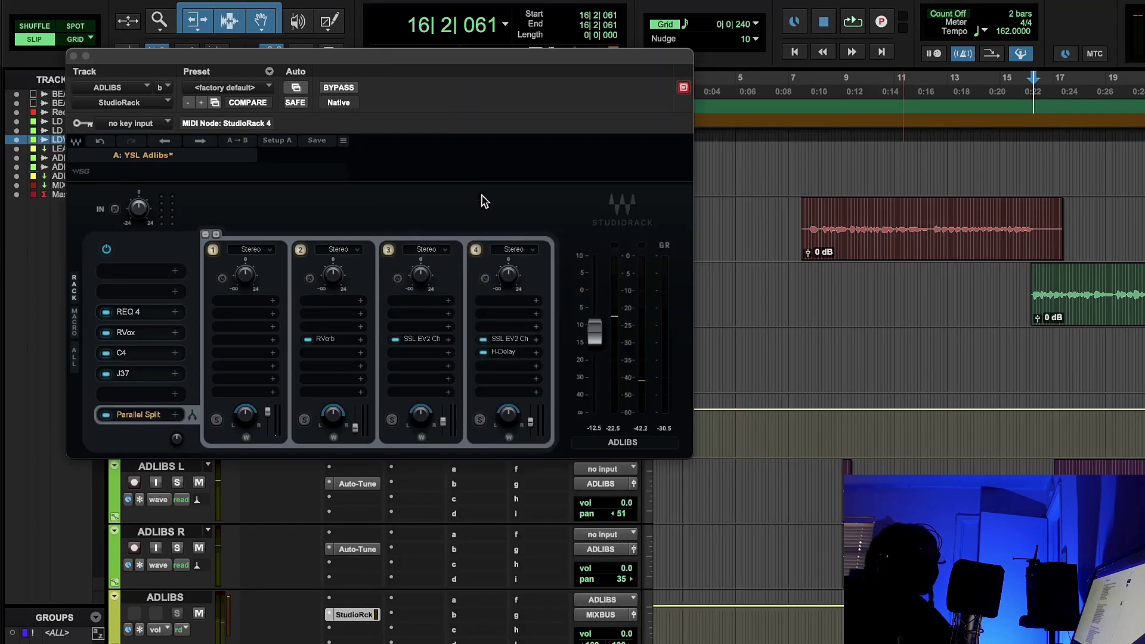
- Inspect the SSL EV2 Channel and H-Delay on the adlibs' fourth split, moving the StudioRack window aside and closing each plugin after viewing
{"action": "left_click", "coordinate": [509, 340]}
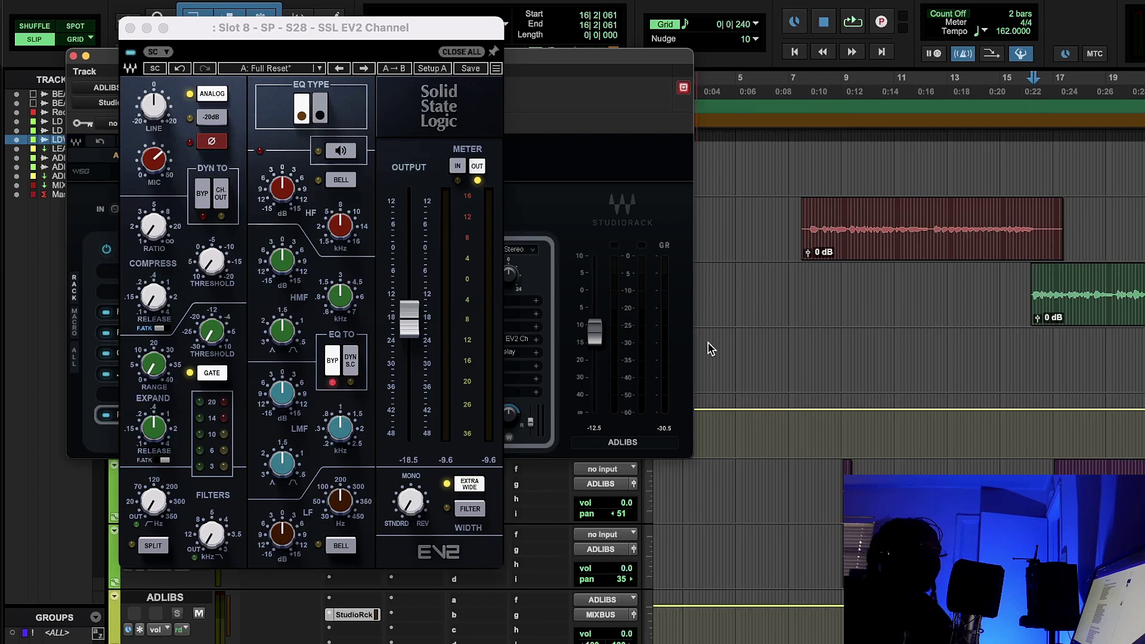
{"action": "left_click_drag", "start_coordinate": [559, 82], "coordinate": [850, 104]}
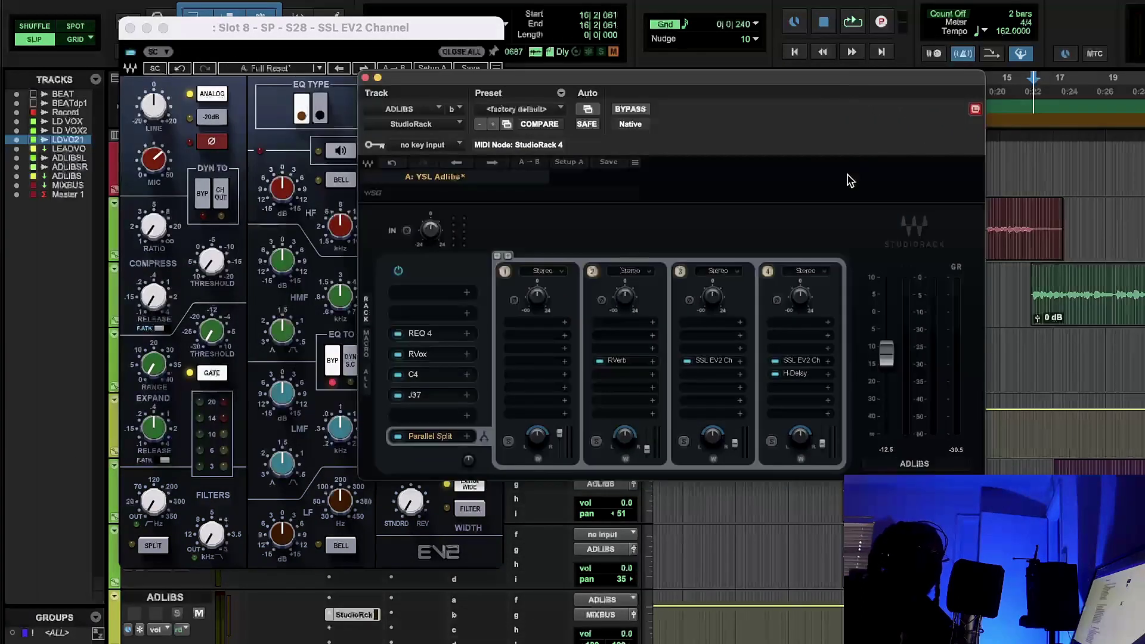
{"action": "left_click", "coordinate": [349, 156]}
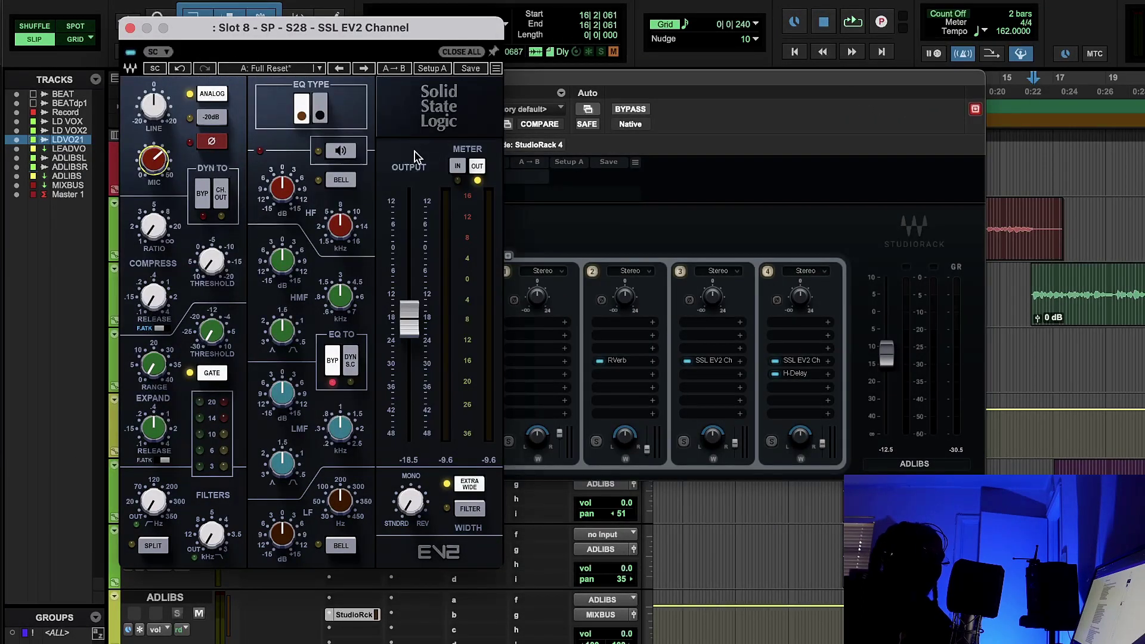
{"action": "double_click", "coordinate": [797, 374]}
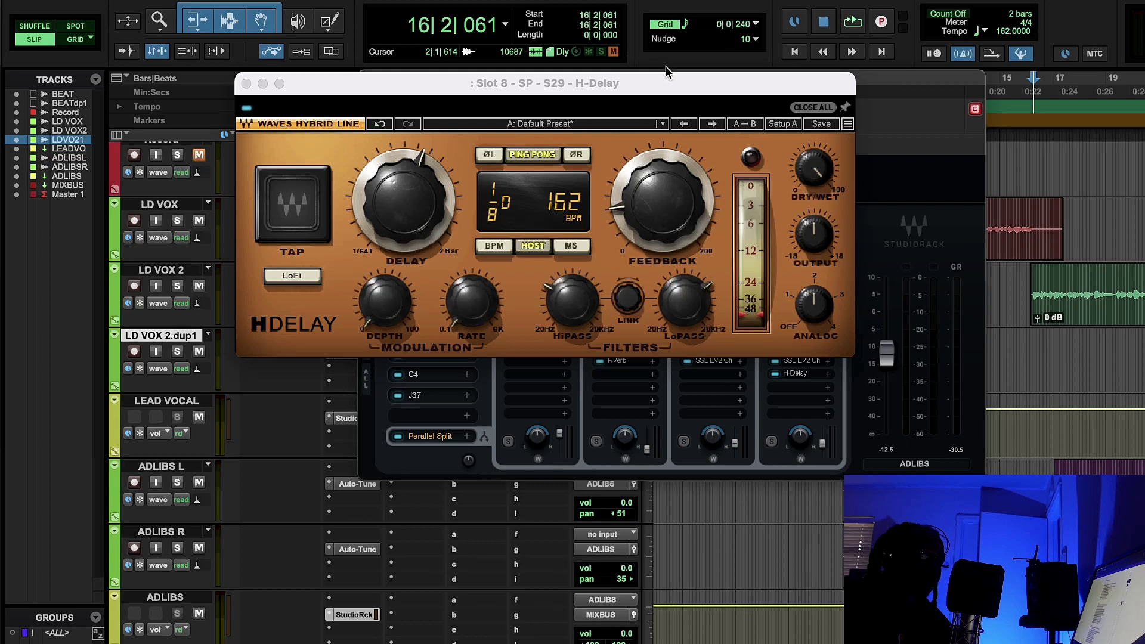
{"action": "left_click", "coordinate": [246, 83]}
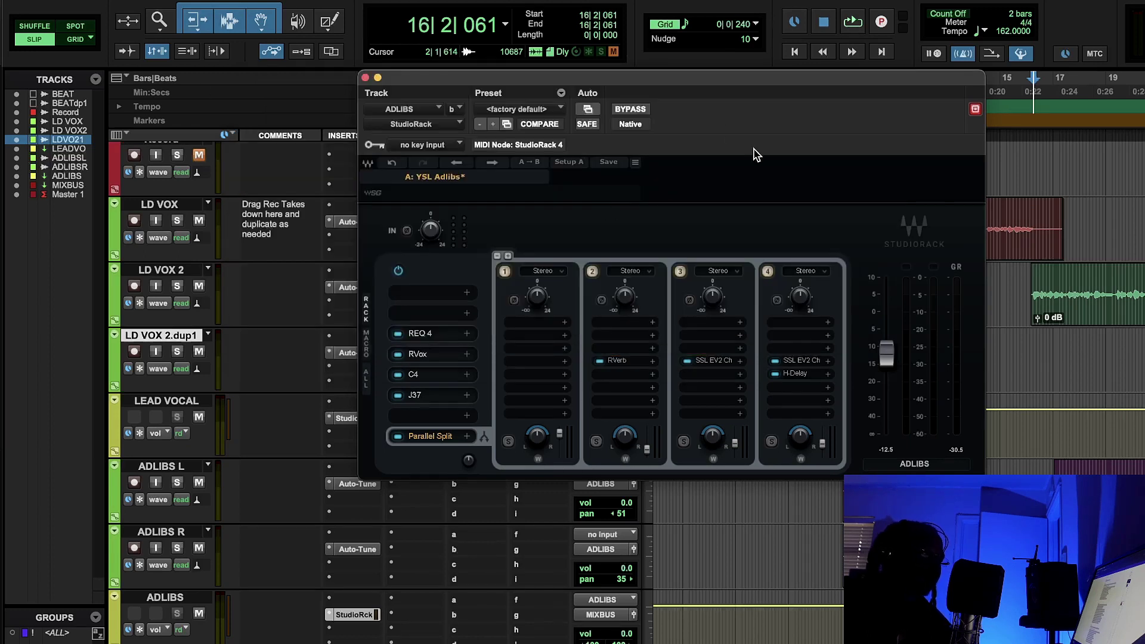
- Audition the adlibs in playback with the fourth split's SSL EV2 Channel open
{"action": "left_click", "coordinate": [853, 22]}
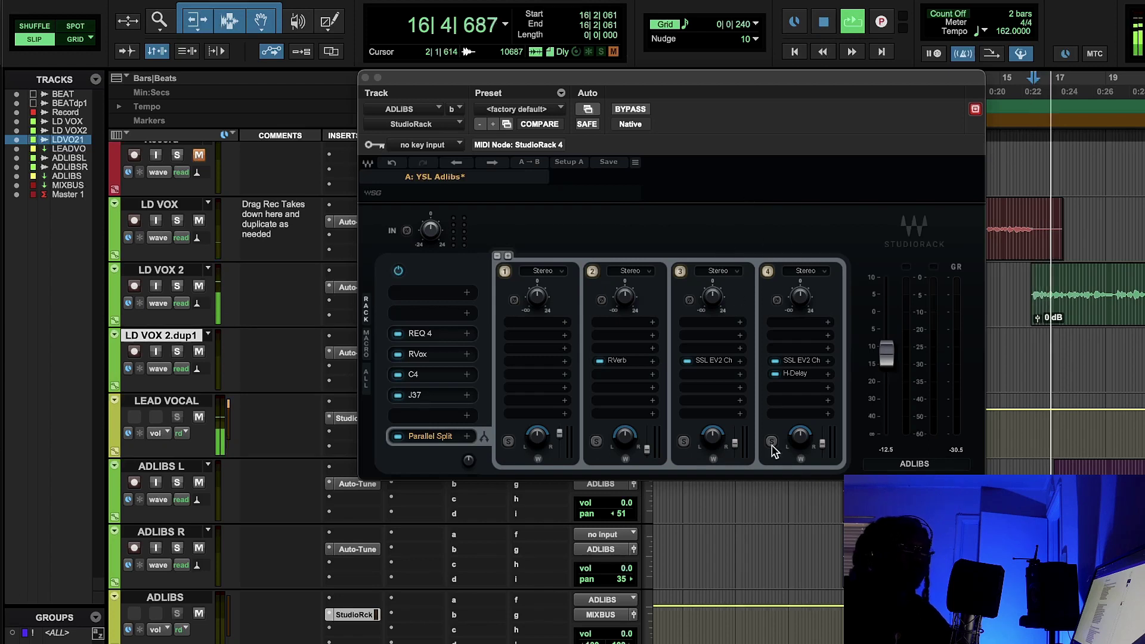
{"action": "left_click", "coordinate": [799, 362]}
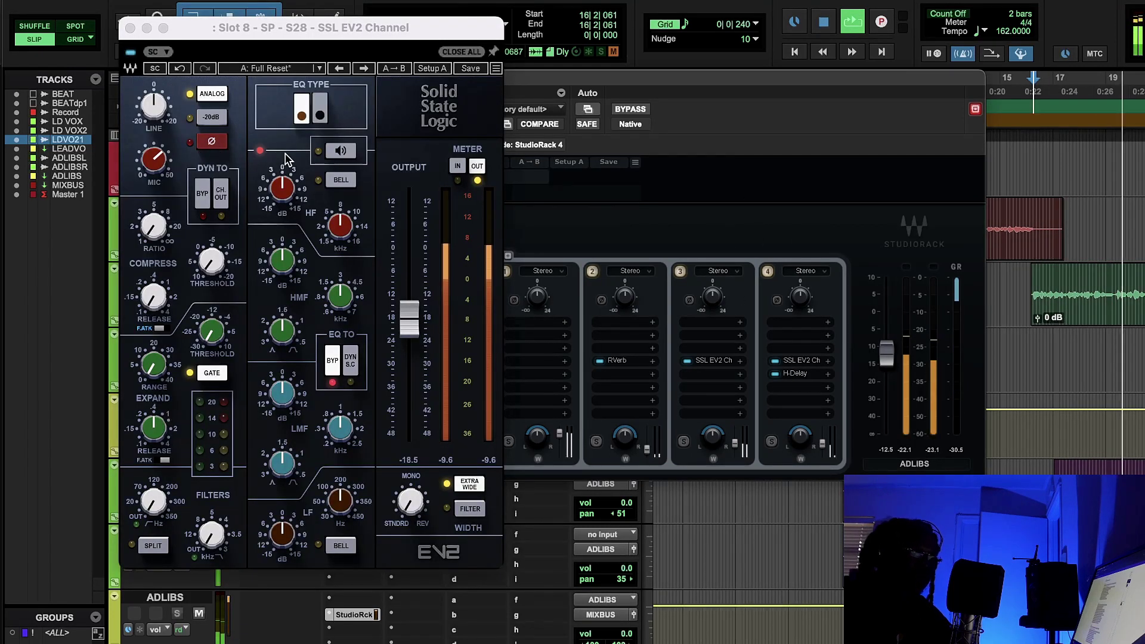
{"action": "key", "text": "space"}
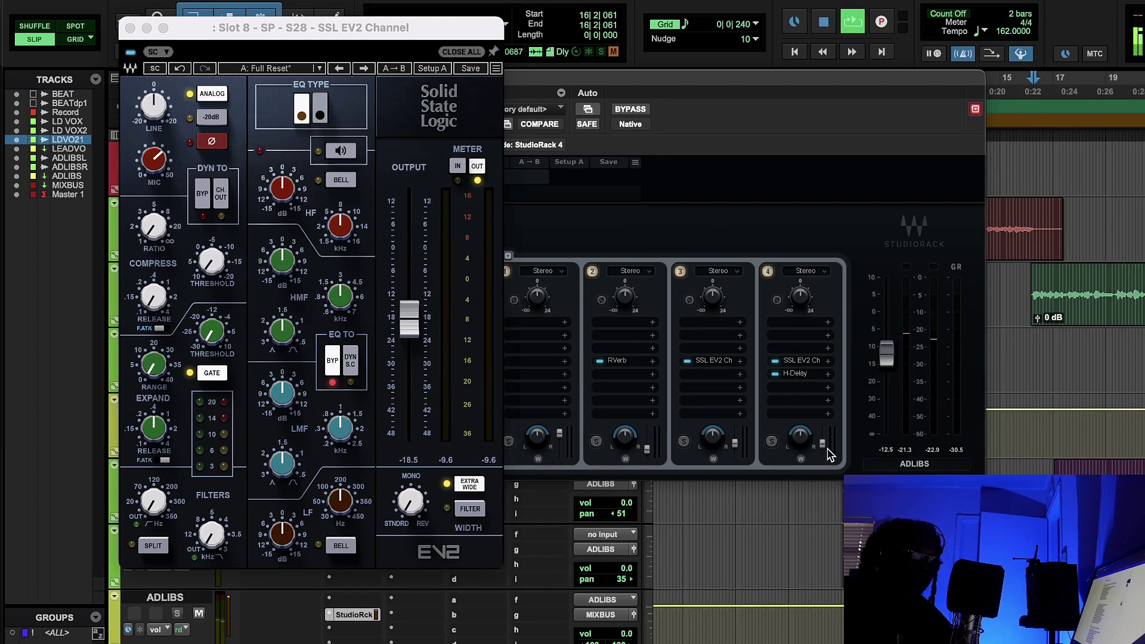
- Try a higher output level on the adlibs' fourth parallel split while listening, restore the fader, and stop playback
{"action": "left_click", "coordinate": [828, 453]}
{"action": "left_click_drag", "start_coordinate": [822, 435], "coordinate": [822, 431]}
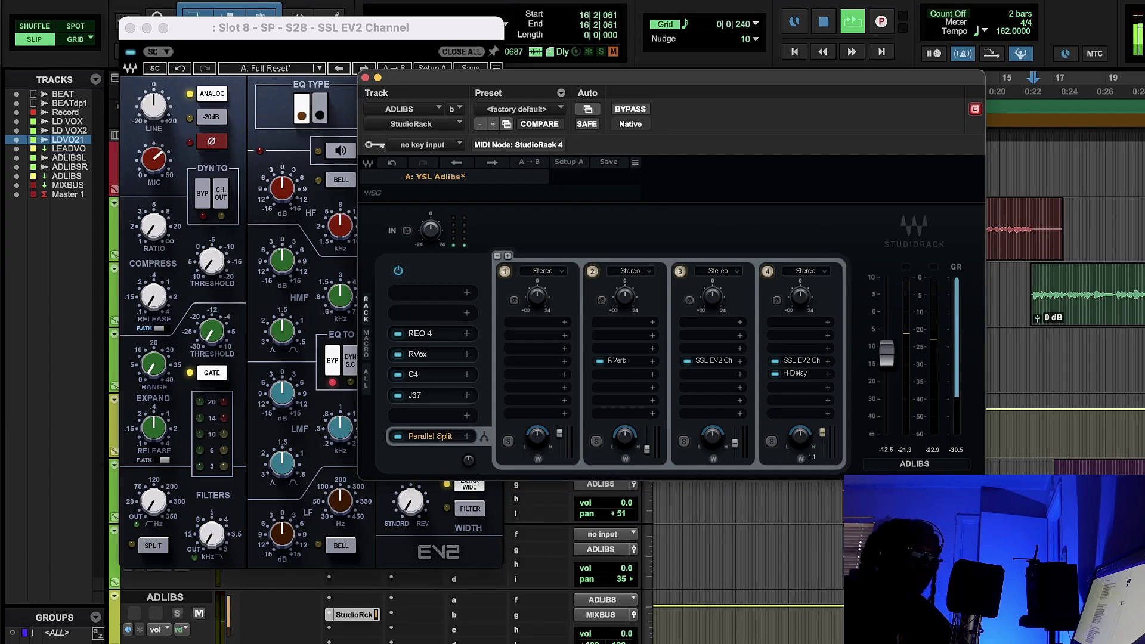
{"action": "key", "text": "space"}
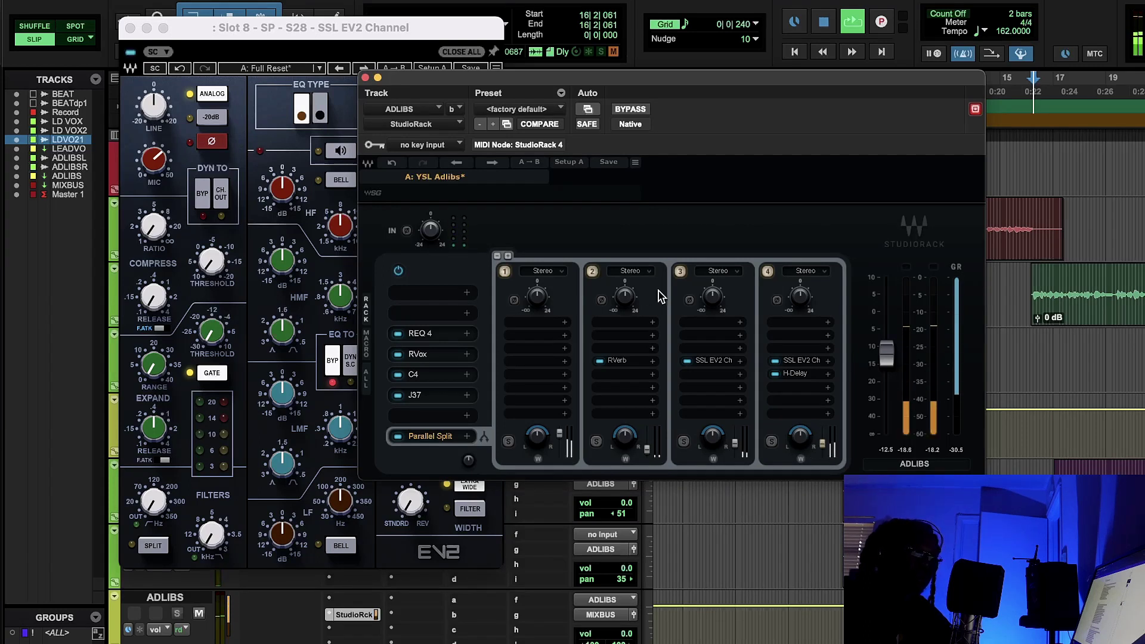
{"action": "left_click", "coordinate": [825, 19]}
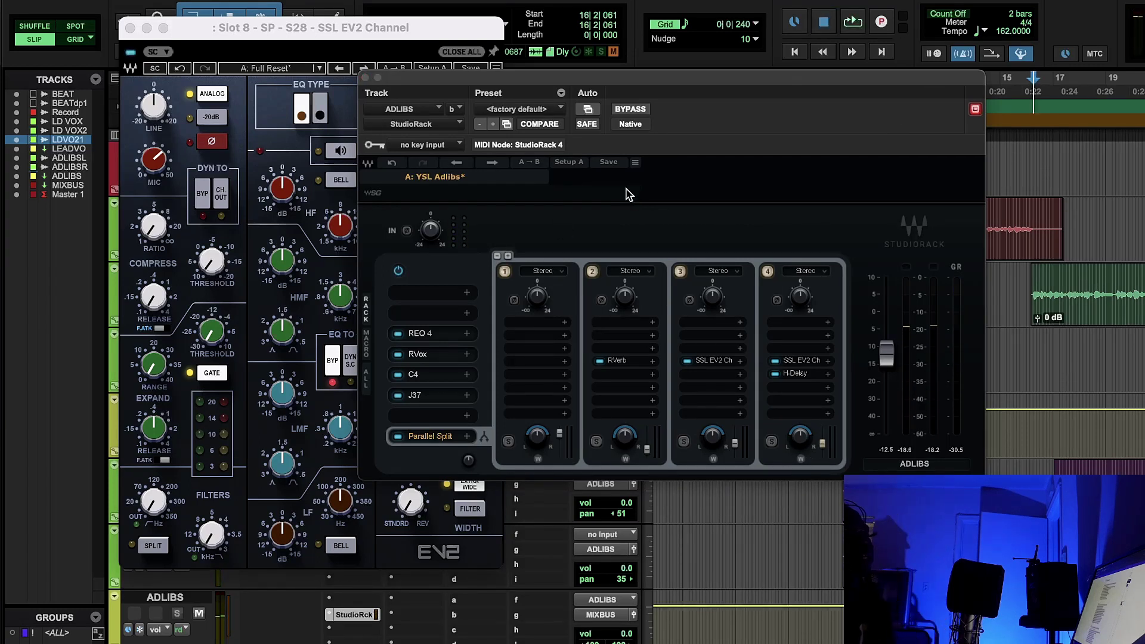
- Save the adlibs' StudioRack chain as a new preset named "Polo G Adlibs" in StudioRack User Presets
{"action": "left_click", "coordinate": [609, 162]}
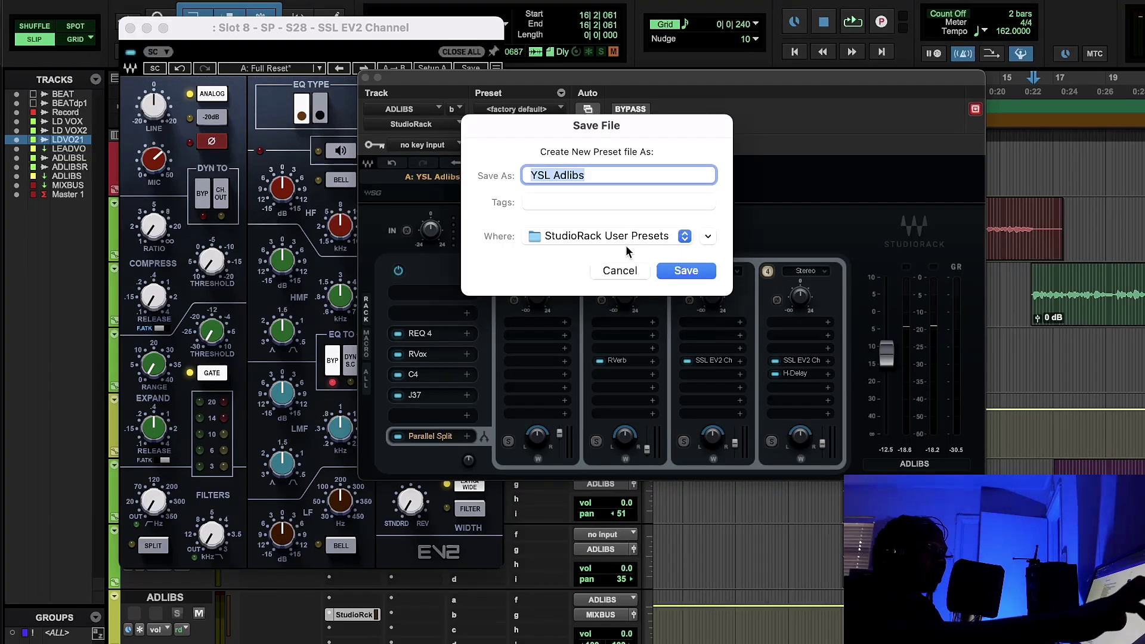
{"action": "type", "text": "Polo"}
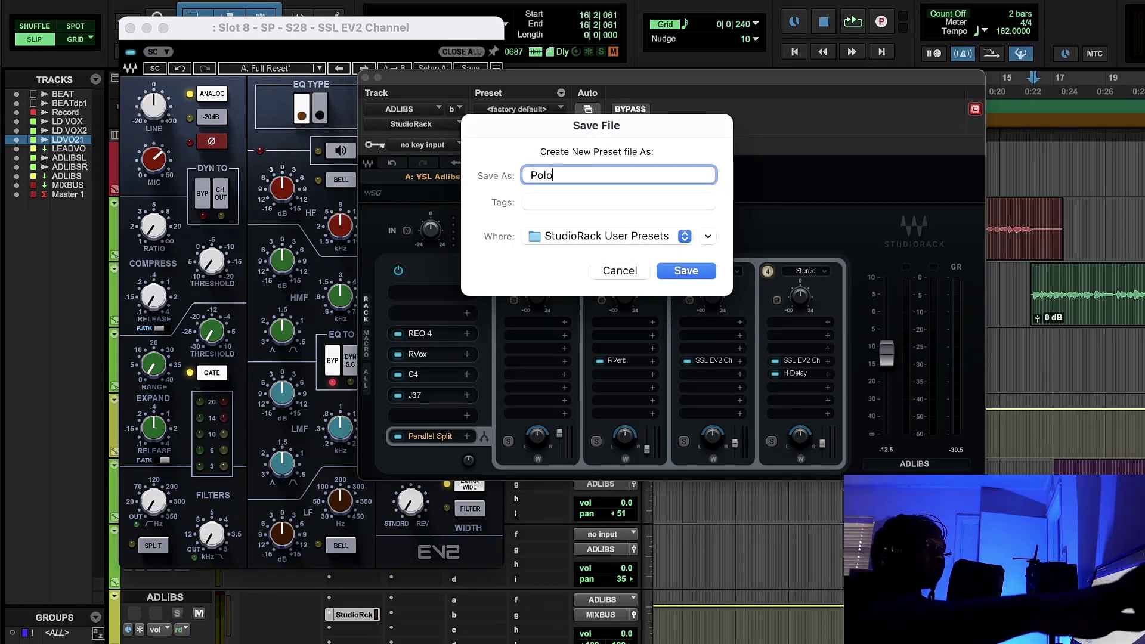
{"action": "type", "text": " G Adlibs"}
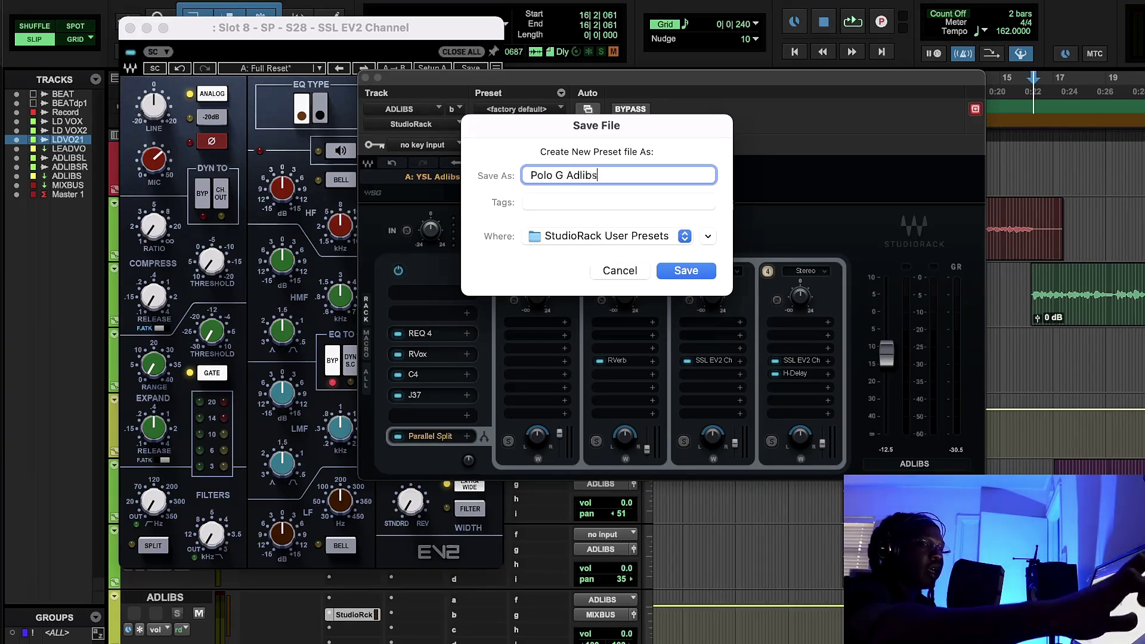
{"action": "left_click", "coordinate": [687, 271]}
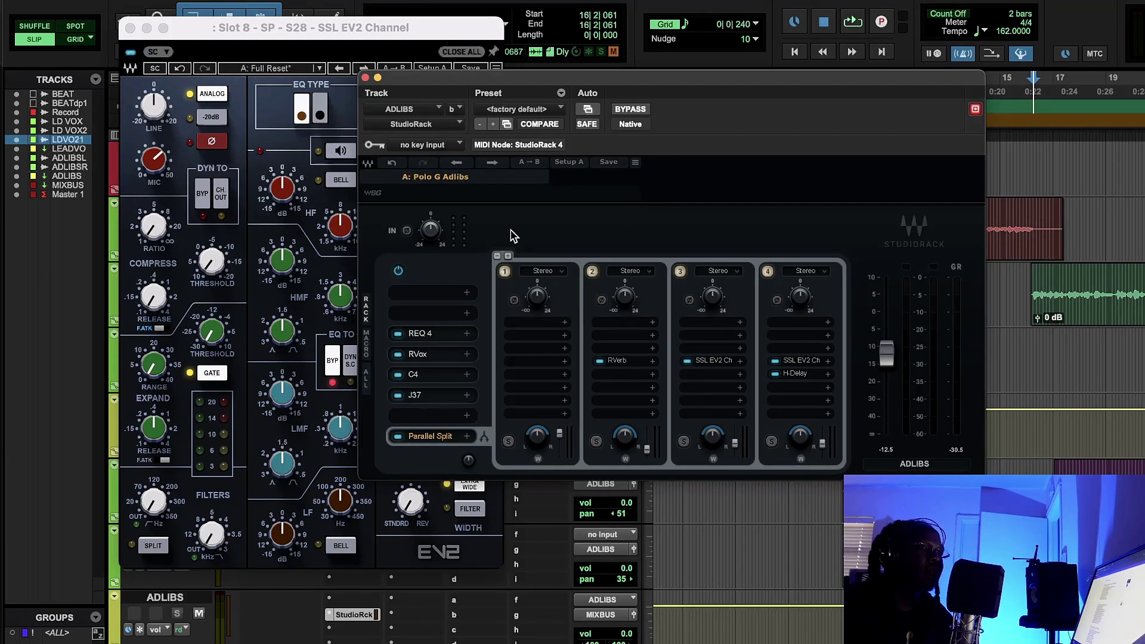
- Close the SSL EV2 Channel and the adlibs' StudioRack, and look over the session's tracks from the mix bus up to the beat
{"action": "left_click", "coordinate": [122, 28]}
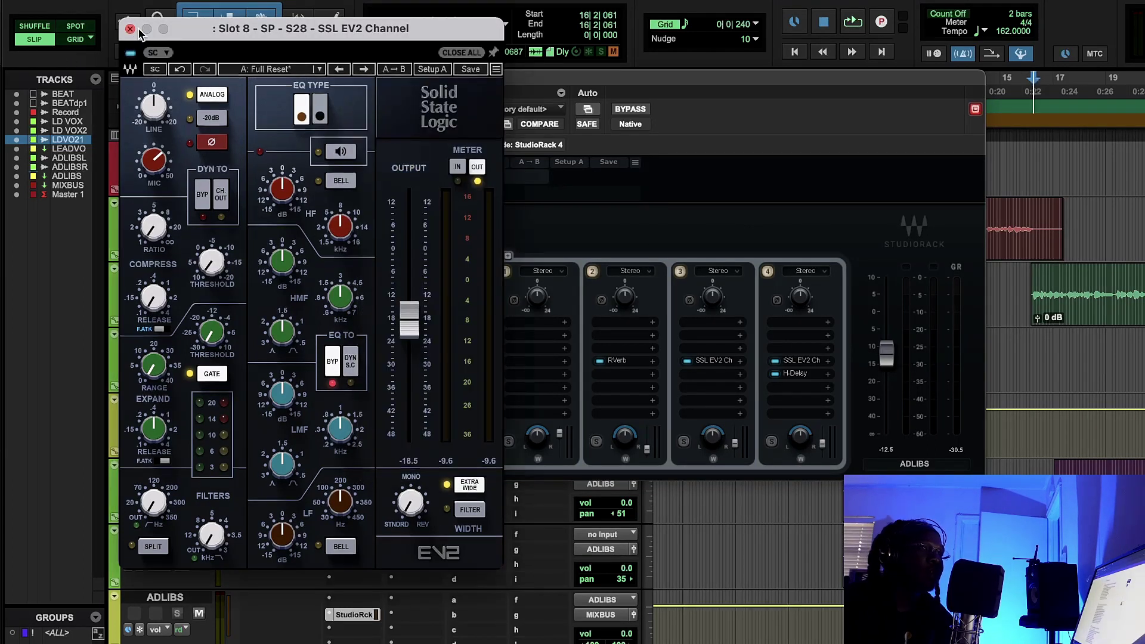
{"action": "left_click", "coordinate": [130, 28]}
{"action": "left_click", "coordinate": [365, 78]}
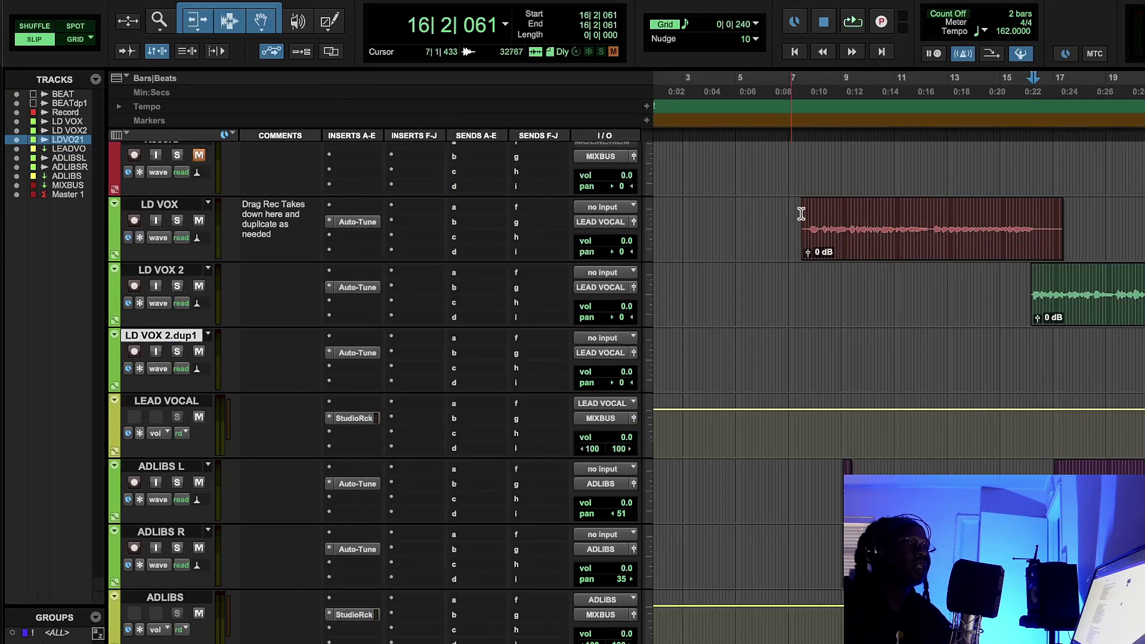
{"action": "scroll", "coordinate": [381, 358], "scroll_direction": "down", "scroll_amount": 2}
{"action": "scroll", "coordinate": [518, 540], "scroll_direction": "down", "scroll_amount": 3}
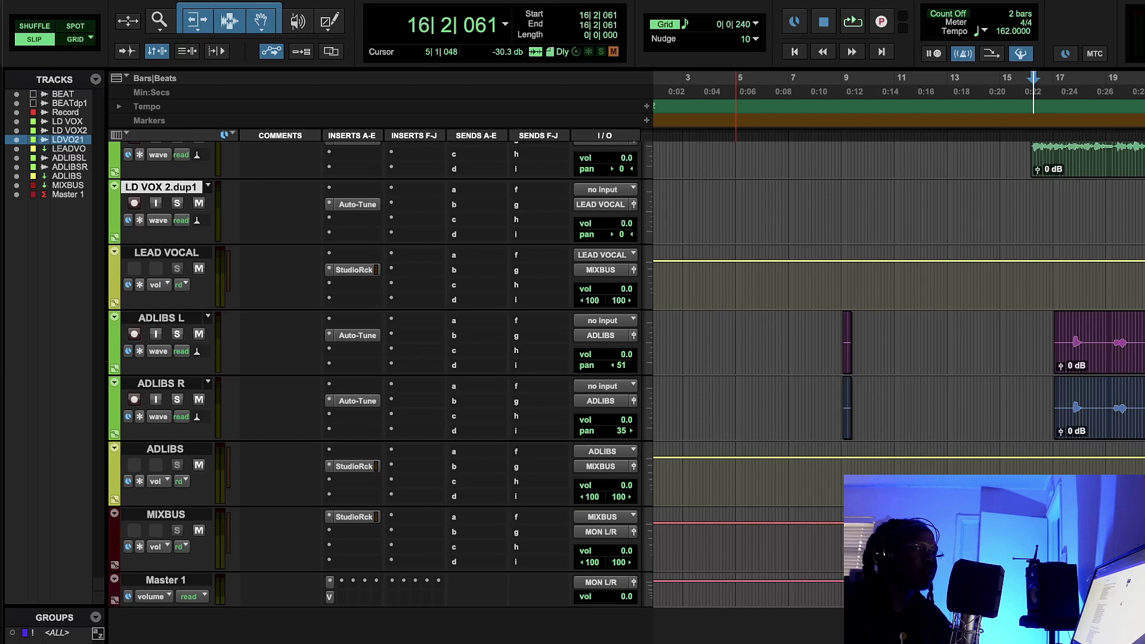
{"action": "scroll", "coordinate": [381, 388], "scroll_direction": "up", "scroll_amount": 6}
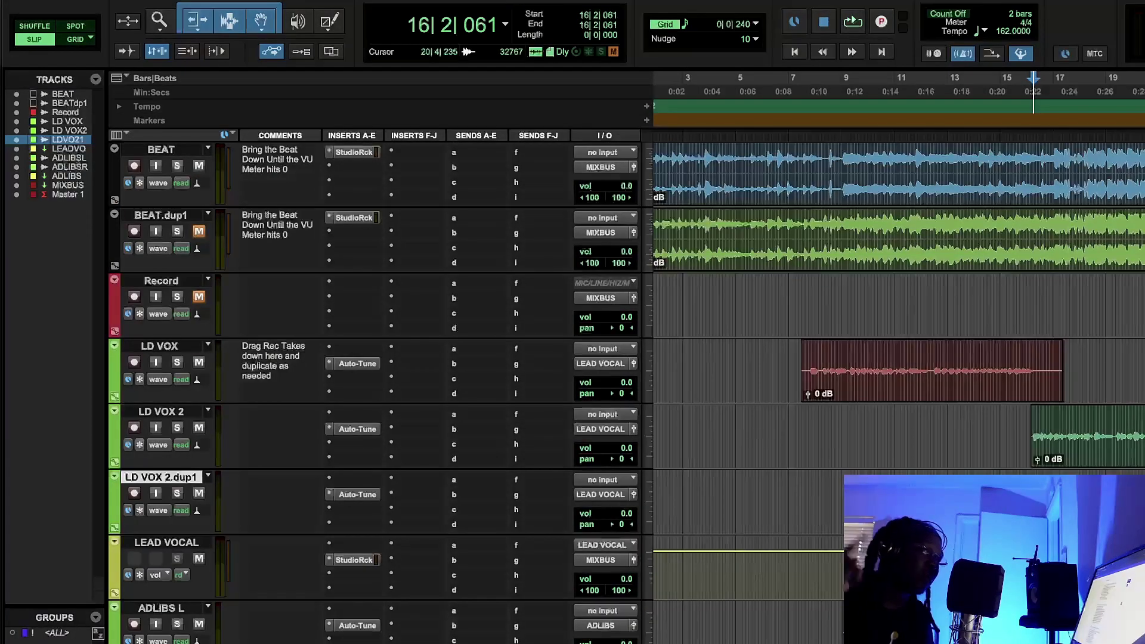